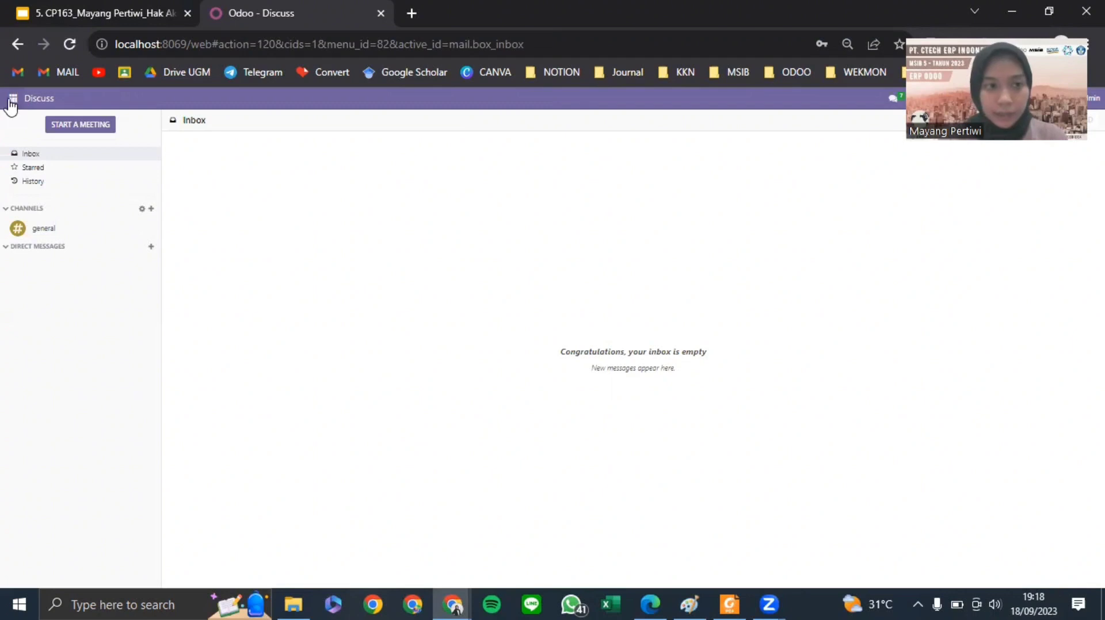
# - Activate Odoo's developer mode from the Developer Tools section of Settings
pyautogui.click(36, 297)
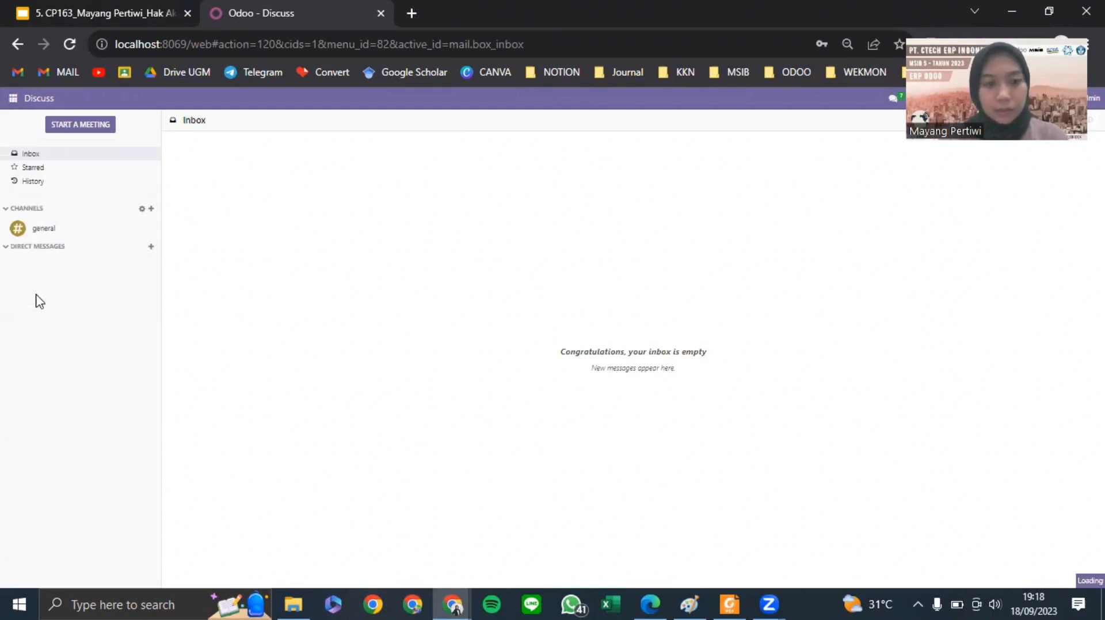
pyautogui.scroll(-10, 496, 252)
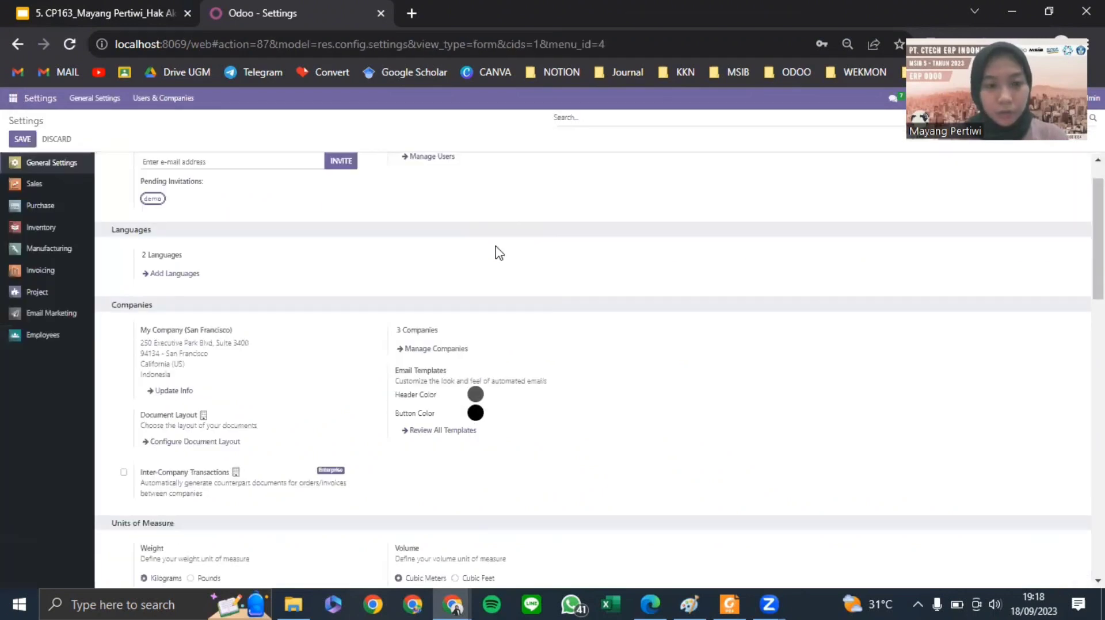
pyautogui.scroll(-10, 495, 251)
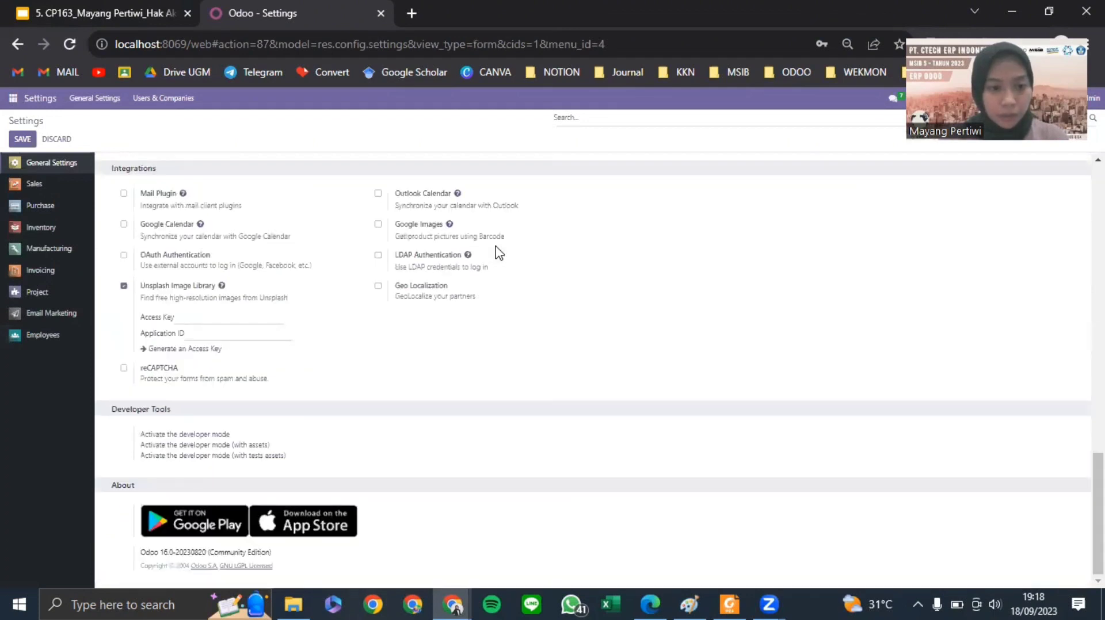
pyautogui.click(201, 436)
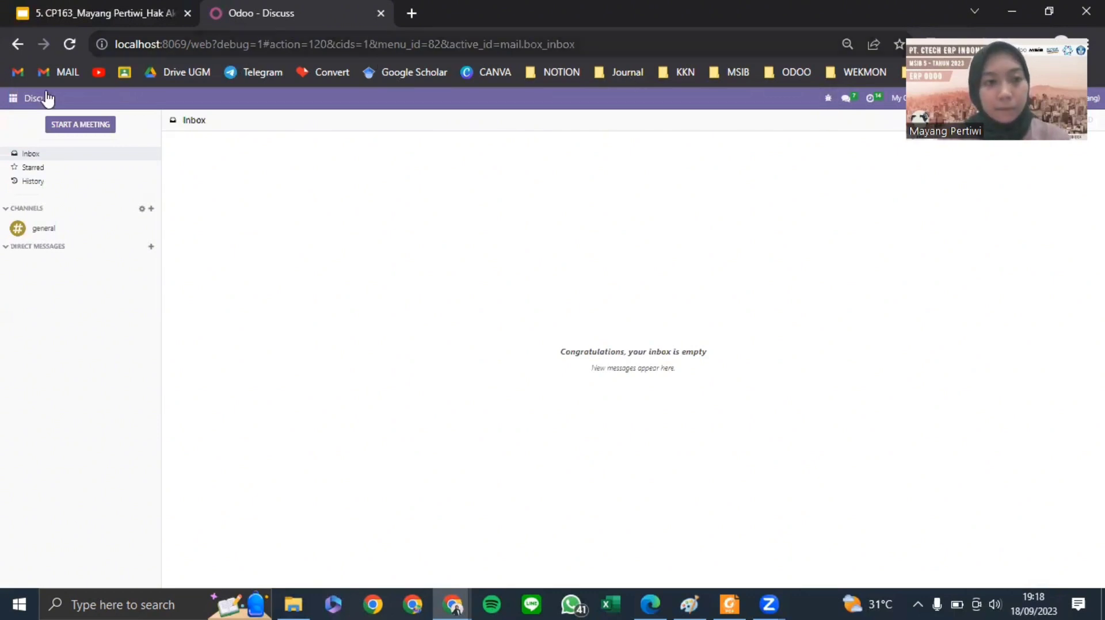
pyautogui.click(13, 98)
# - Go to Settings > Users & Companies > Users to list the three internal users
pyautogui.click(27, 311)
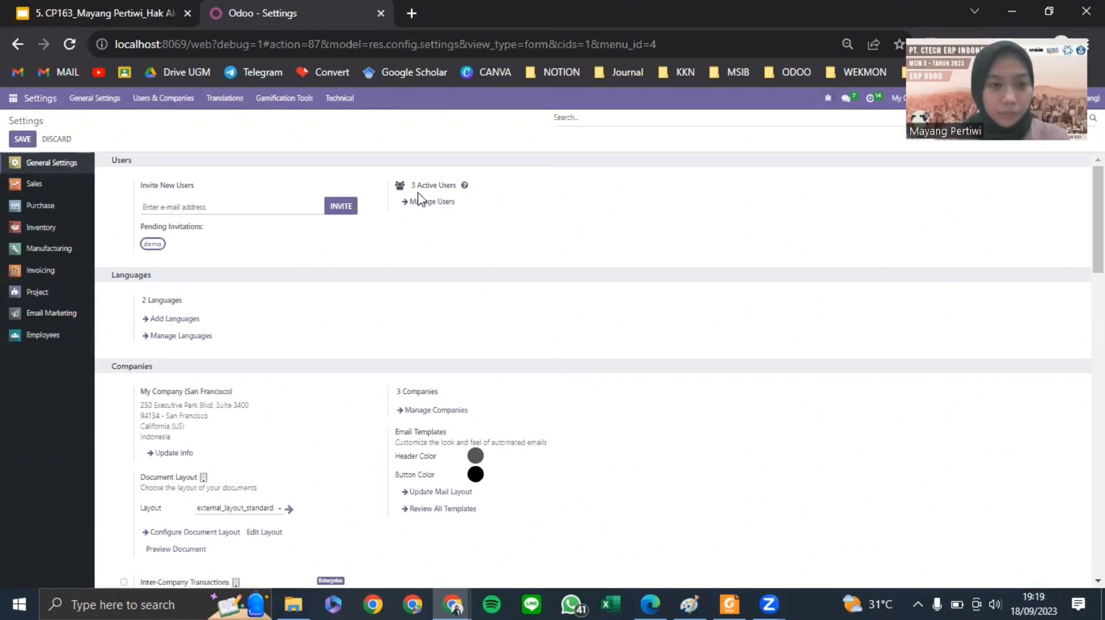
pyautogui.click(167, 98)
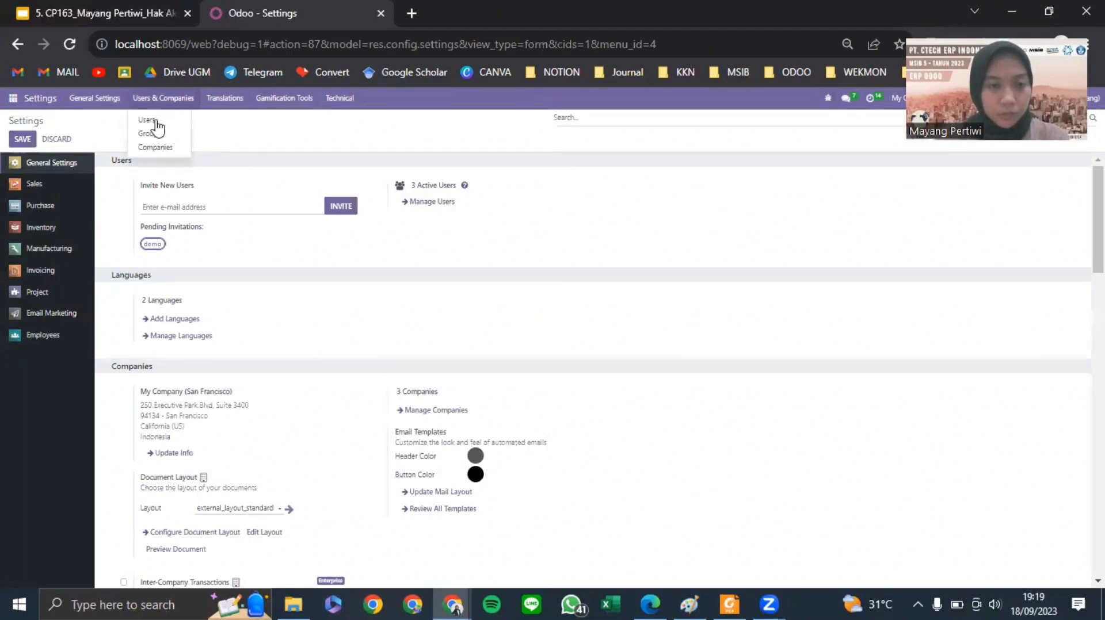
pyautogui.click(348, 156)
pyautogui.click(441, 203)
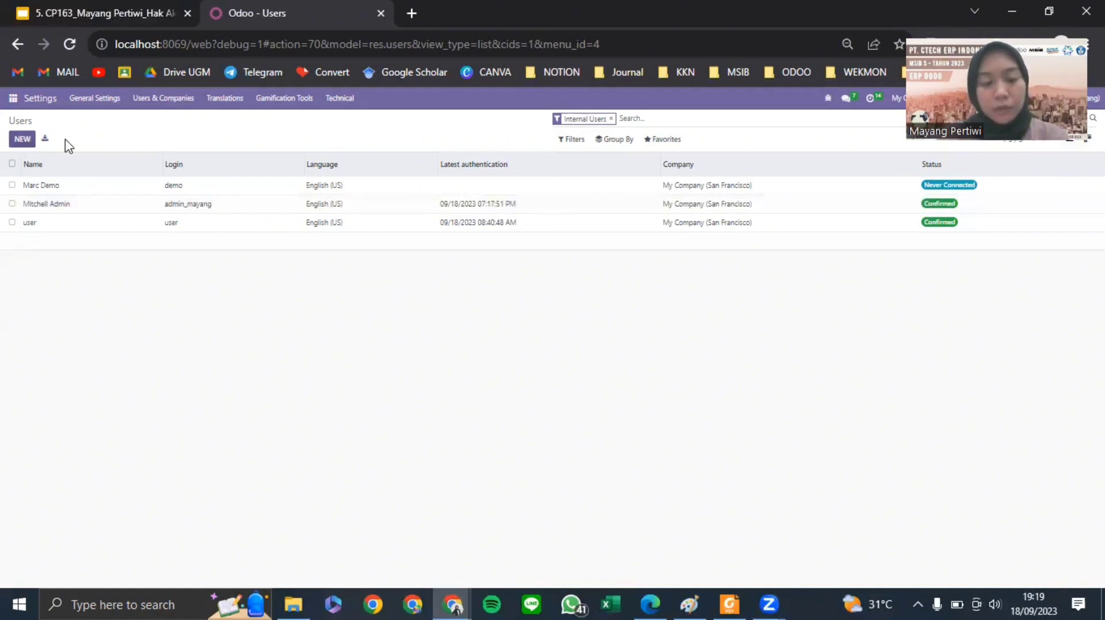
# - Leave the new-user form and choose Import records from the Users list Favorites menu
pyautogui.click(23, 140)
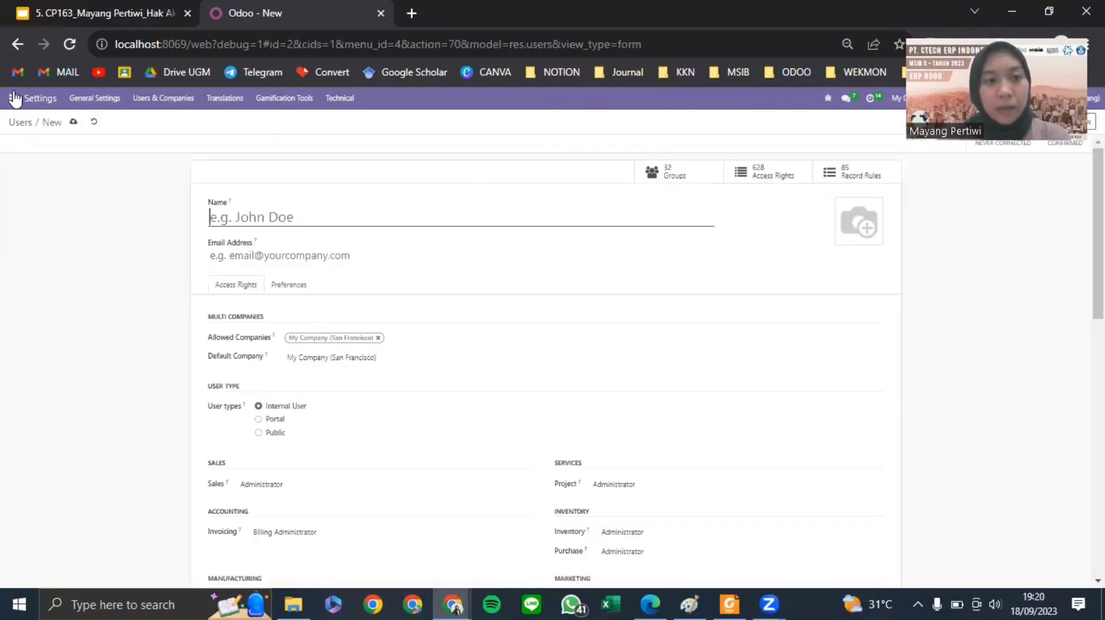
pyautogui.click(14, 122)
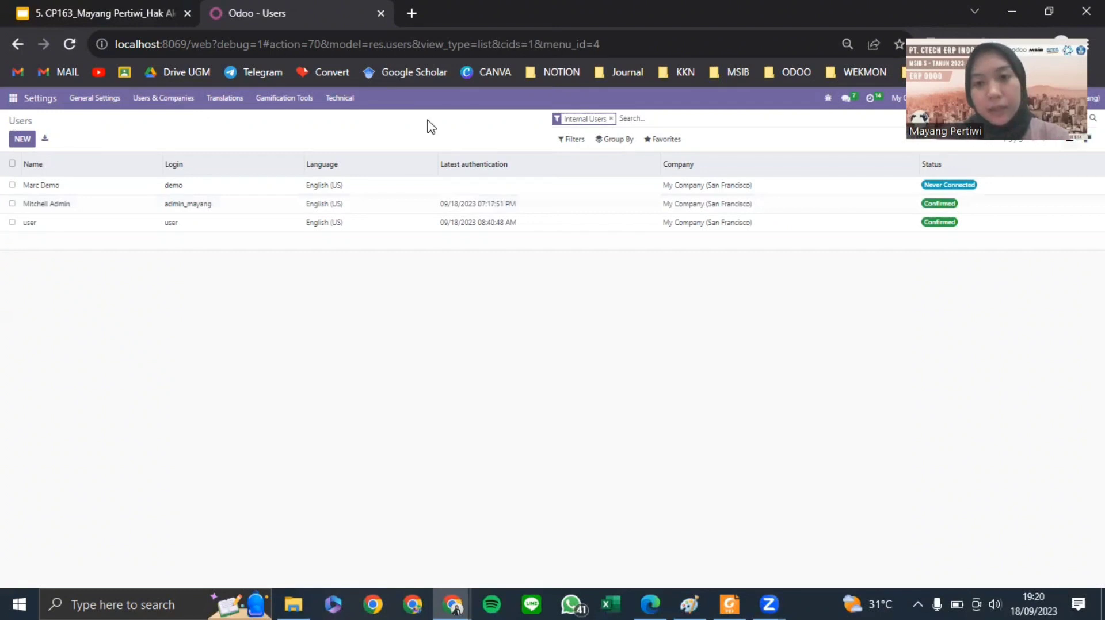
pyautogui.click(670, 144)
pyautogui.click(678, 179)
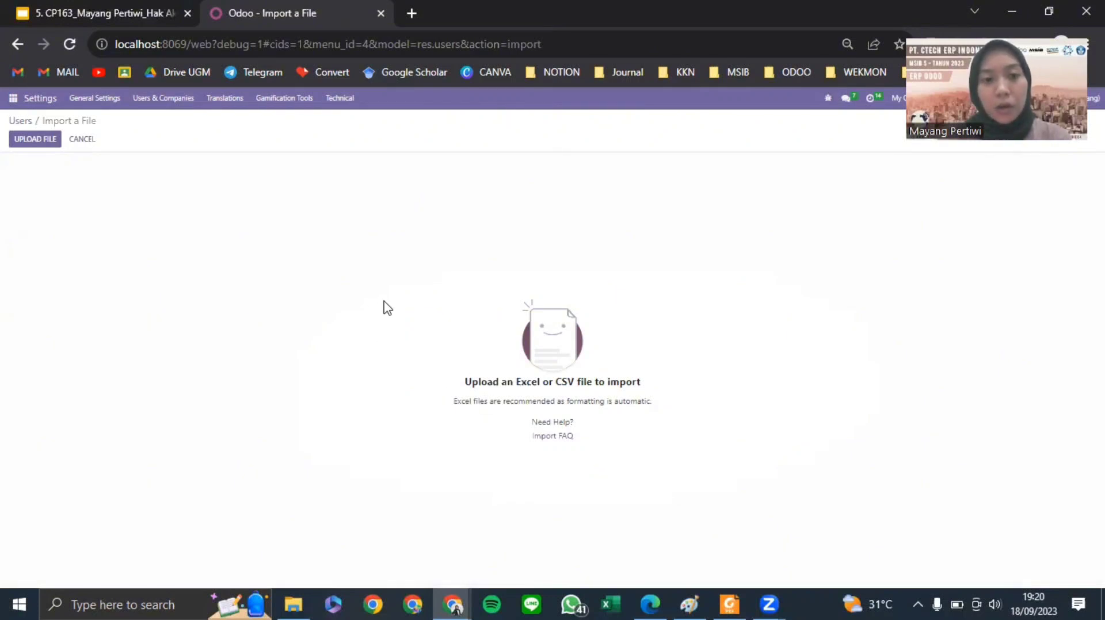
# - Upload the 'impor data-hak akses' spreadsheet, test it, and import the users
pyautogui.click(27, 145)
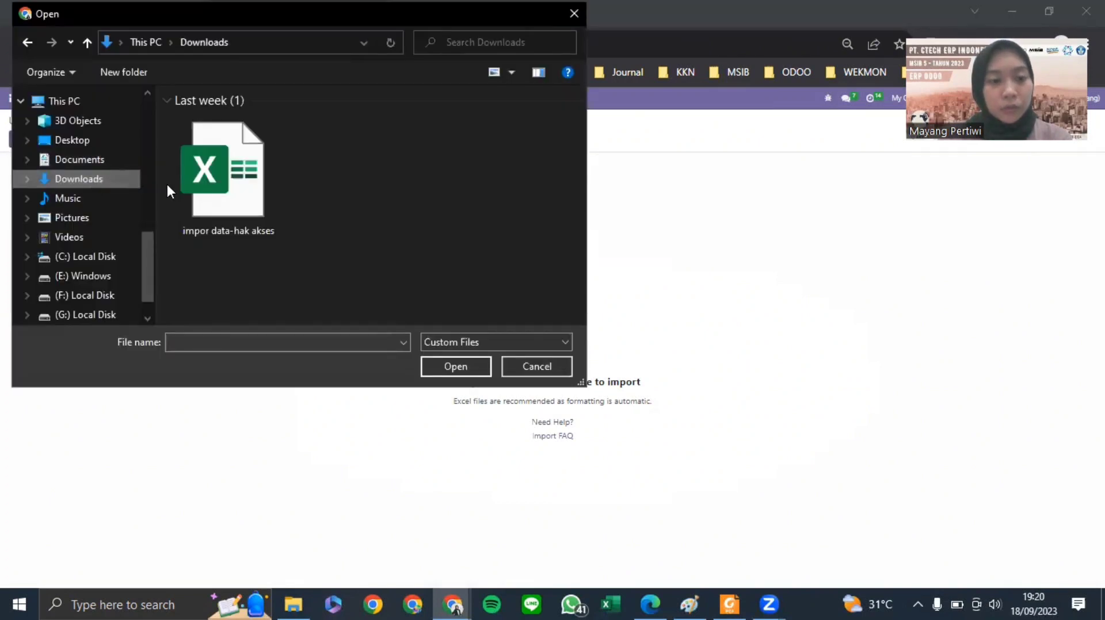
pyautogui.click(220, 190)
pyautogui.click(439, 368)
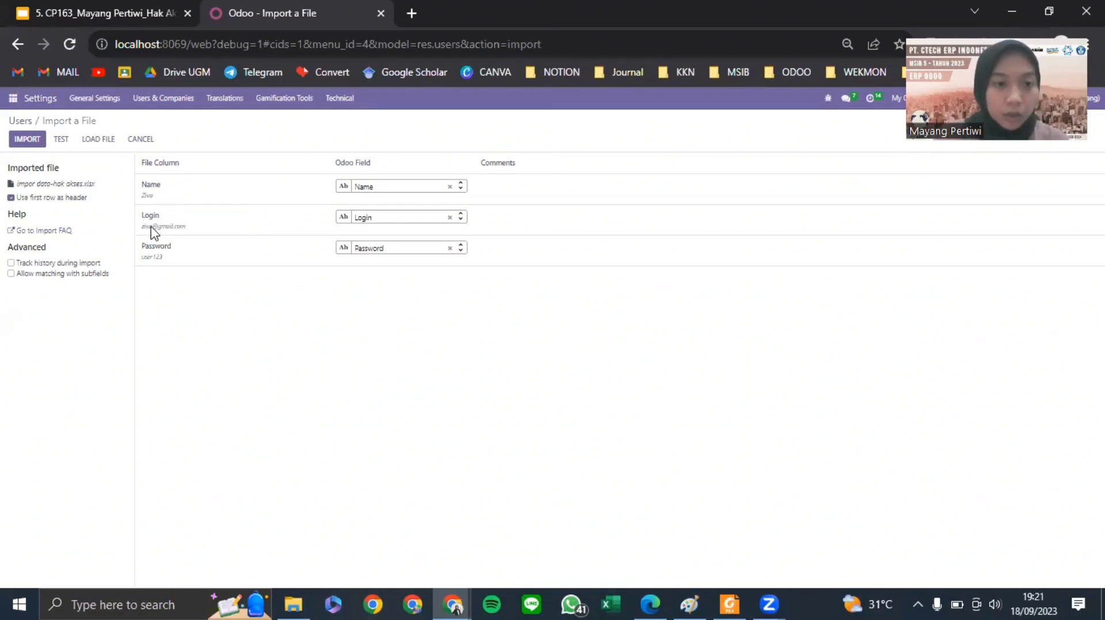
pyautogui.moveTo(148, 231)
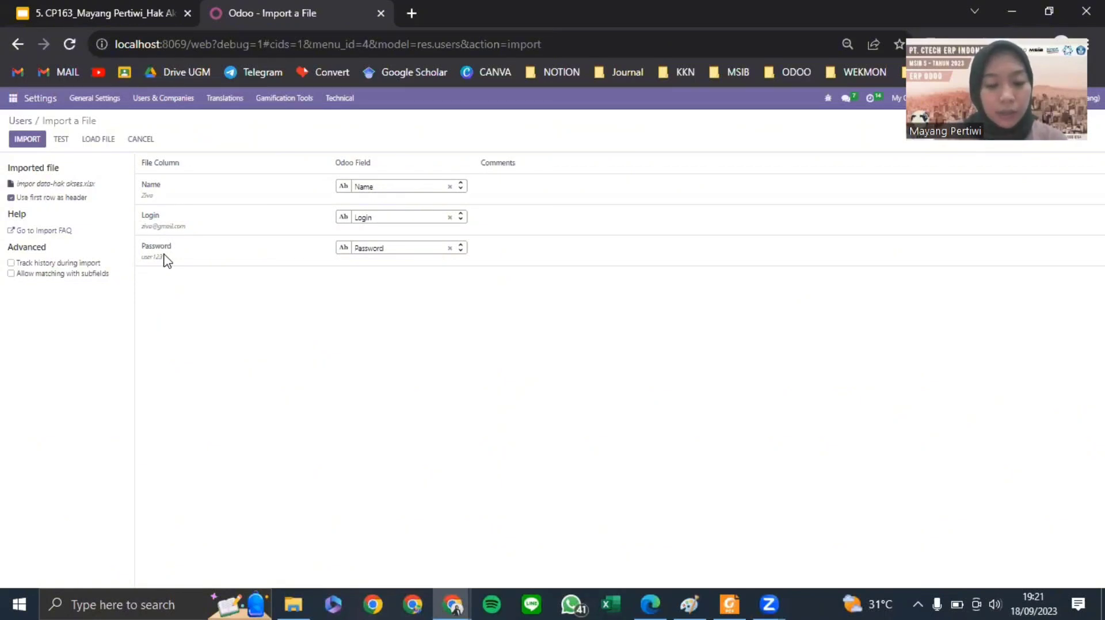
pyautogui.click(61, 139)
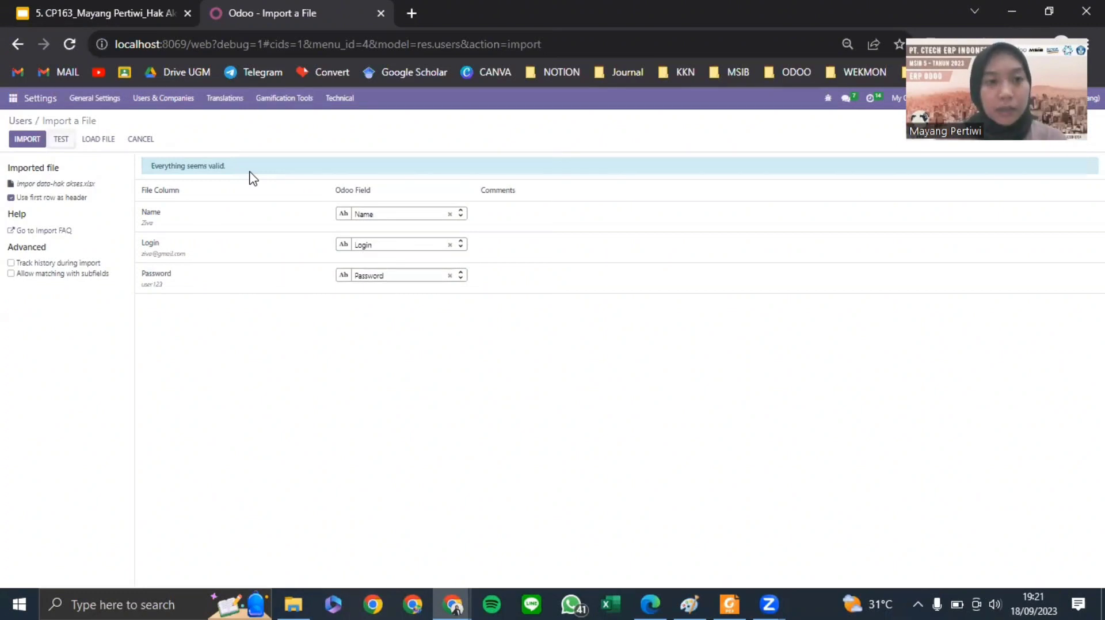
pyautogui.click(18, 139)
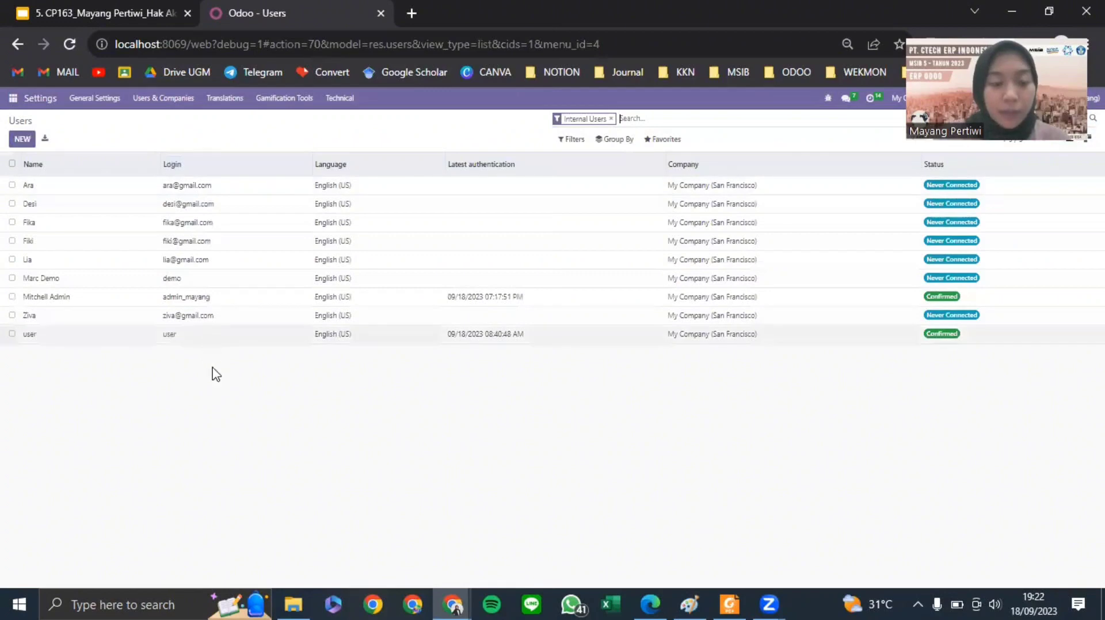
# - Open an imported user: clear Sales and Employees, set Invoicing to Billing and Manufacturing to User
pyautogui.click(188, 315)
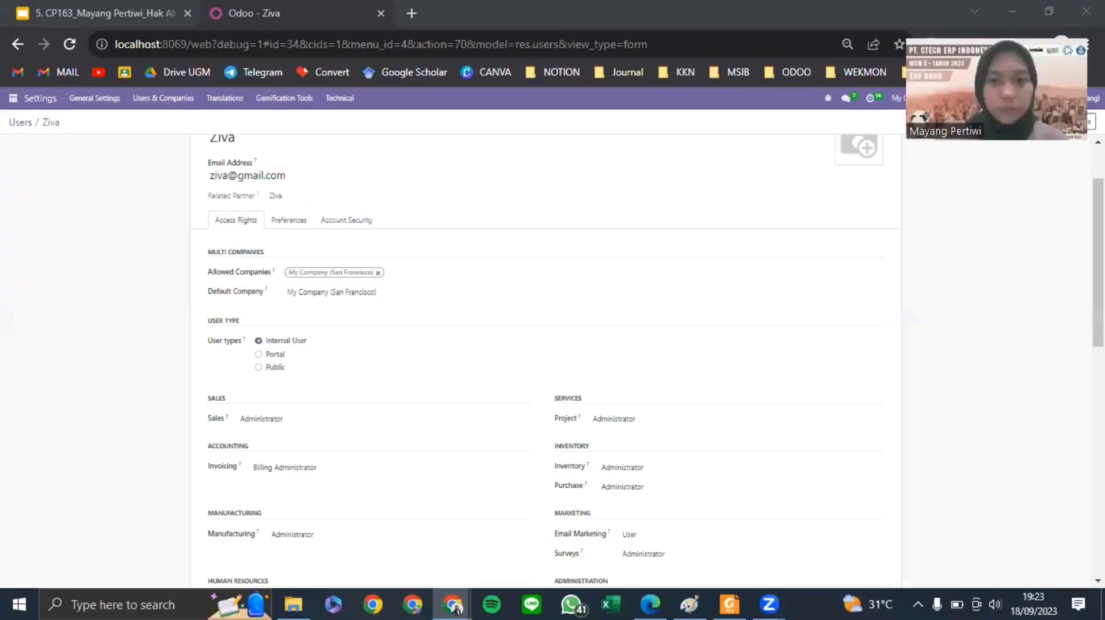
pyautogui.scroll(-1, 610, 252)
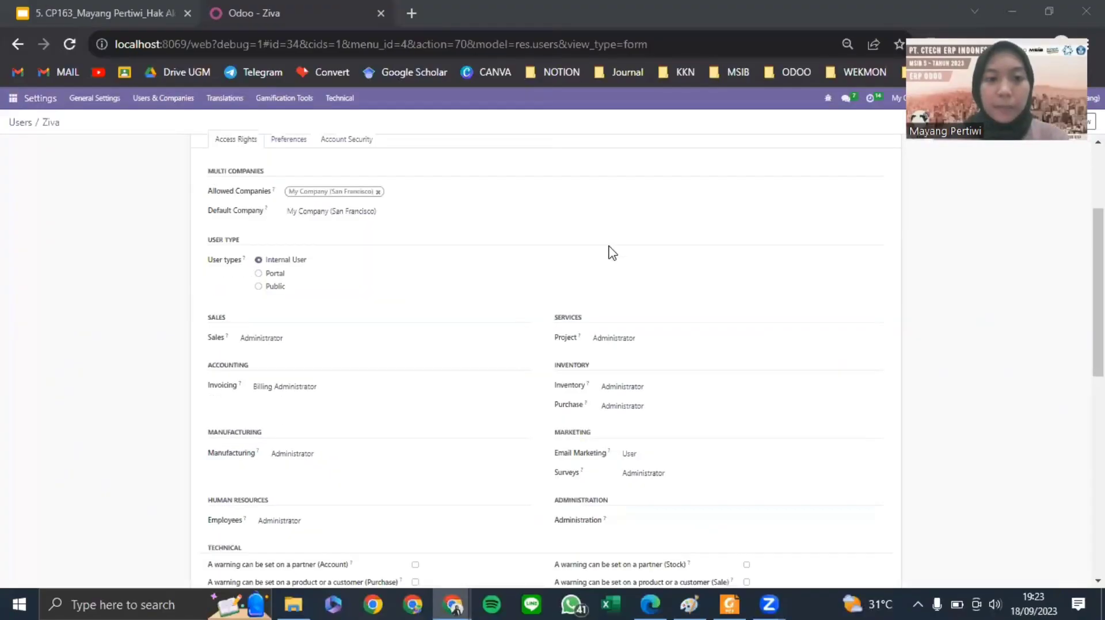
pyautogui.scroll(1, 625, 232)
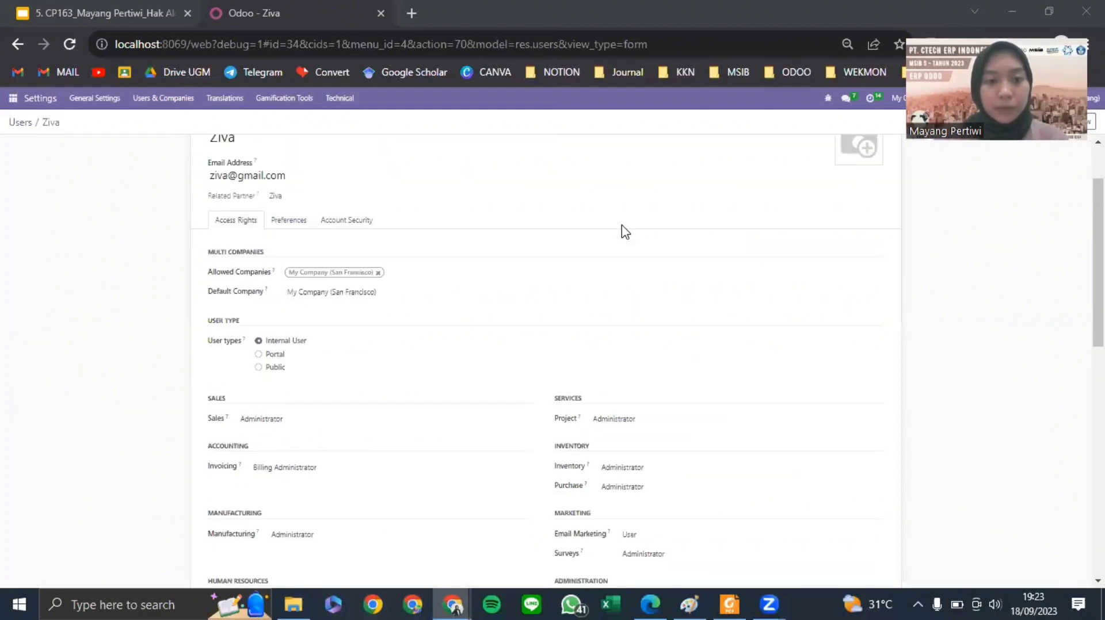
pyautogui.scroll(-1, 625, 231)
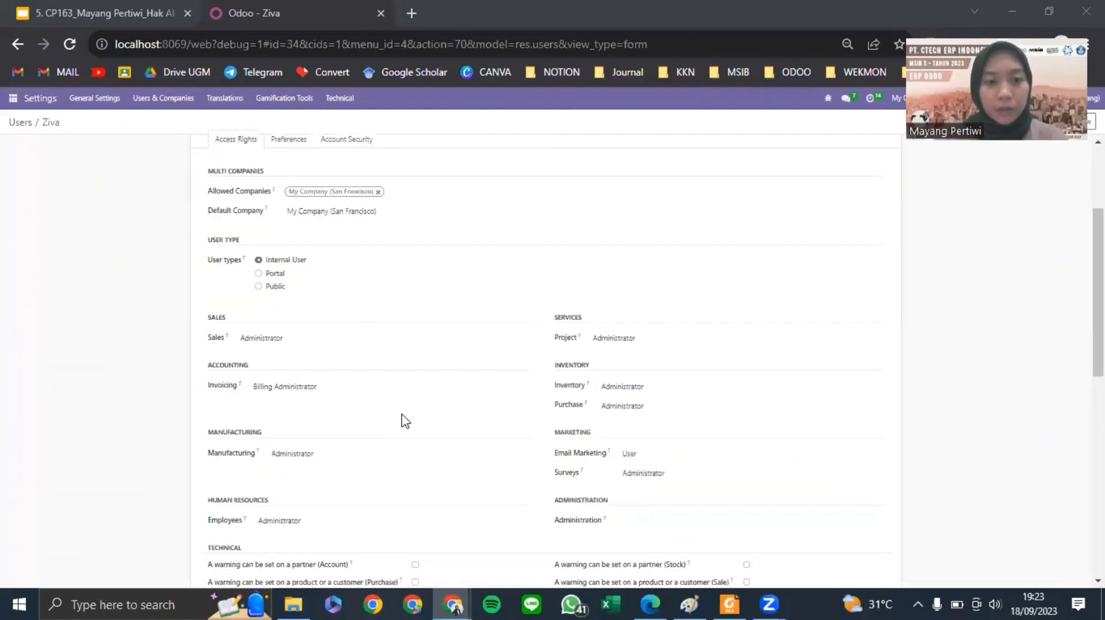
pyautogui.click(293, 339)
pyautogui.click(285, 353)
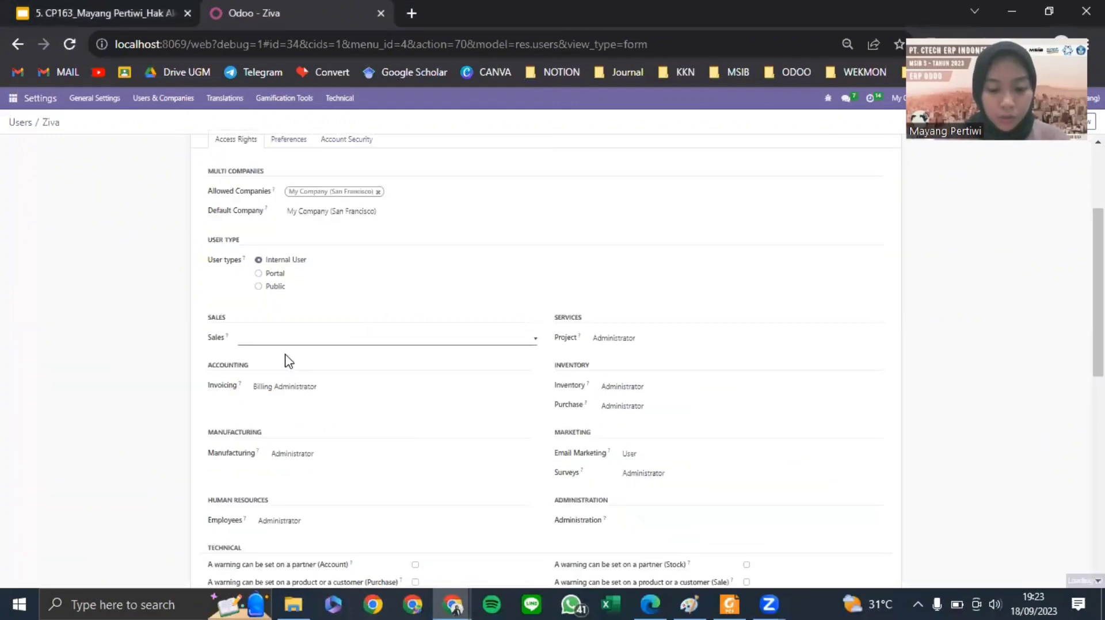
pyautogui.scroll(-1, 289, 361)
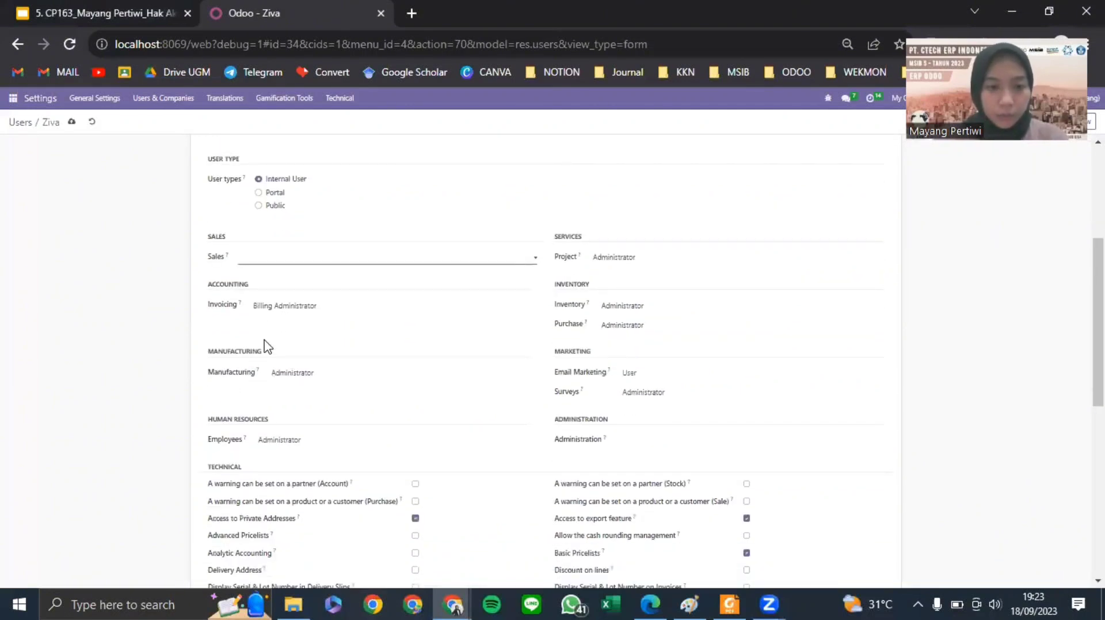
pyautogui.click(313, 311)
pyautogui.click(276, 328)
pyautogui.click(312, 374)
pyautogui.click(294, 397)
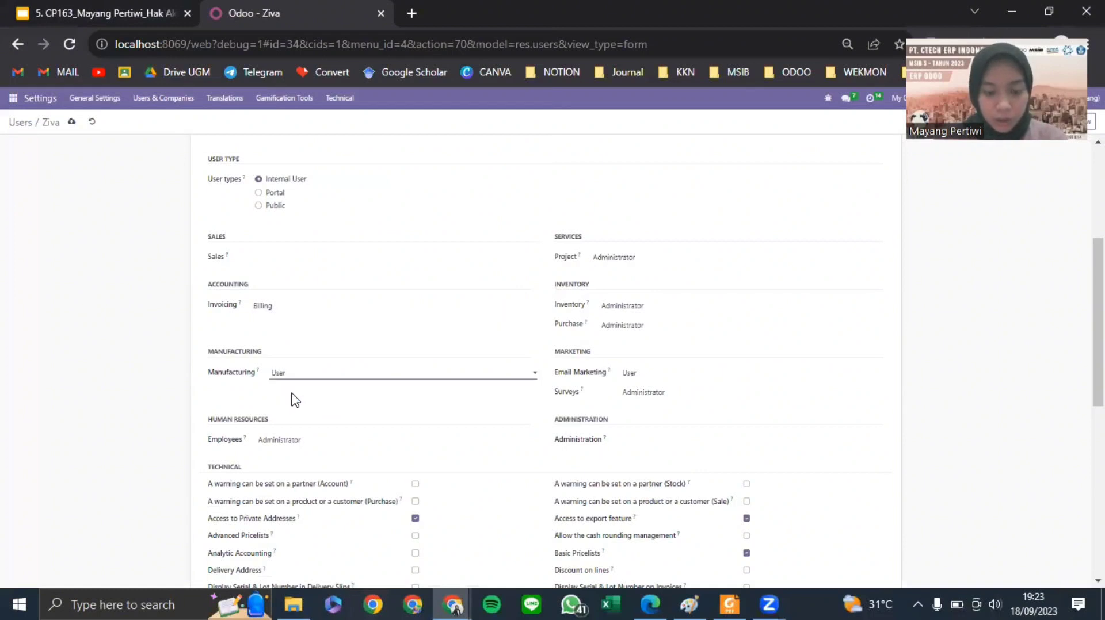
pyautogui.click(286, 444)
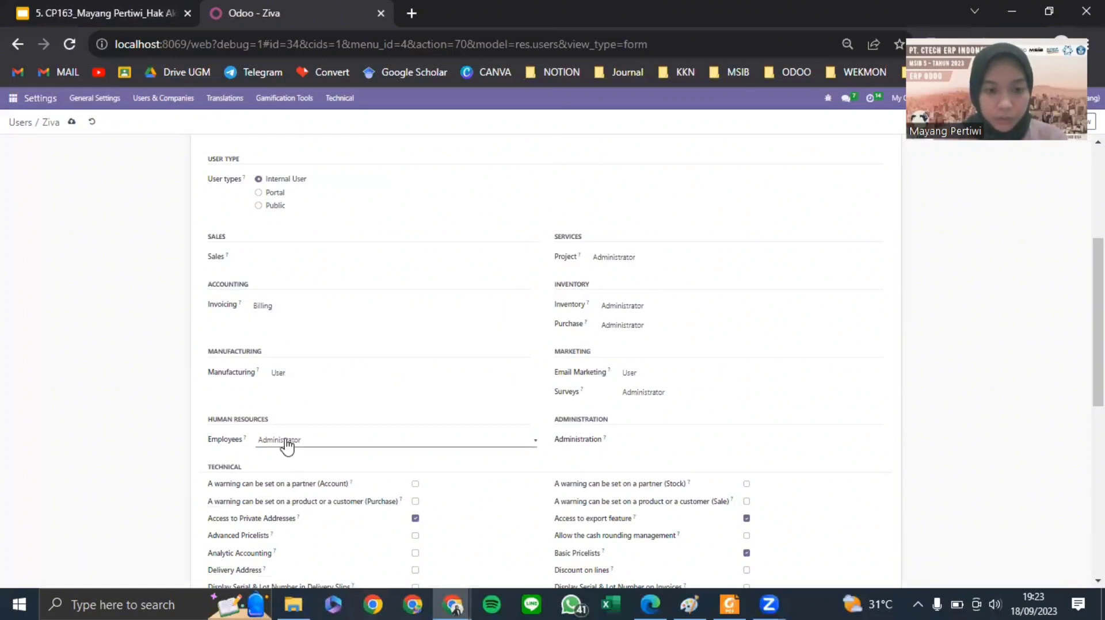
pyautogui.click(294, 453)
# - Clear Project and Surveys, set Inventory to User, keep Purchase Administrator and Email Marketing User
pyautogui.click(626, 260)
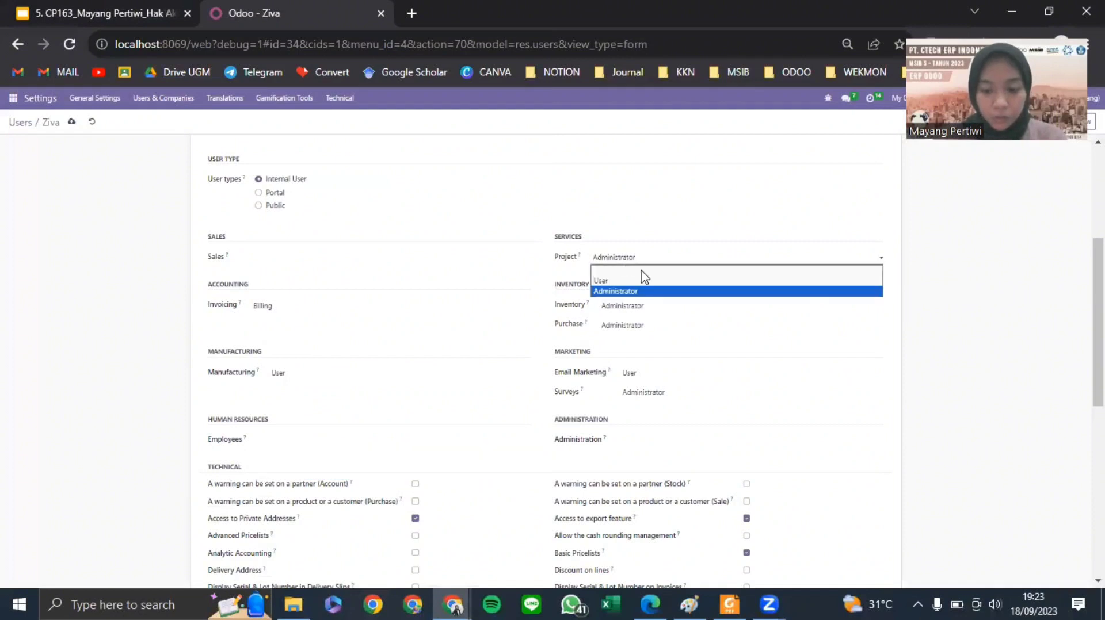
pyautogui.click(639, 268)
pyautogui.click(643, 312)
pyautogui.click(630, 329)
pyautogui.click(643, 333)
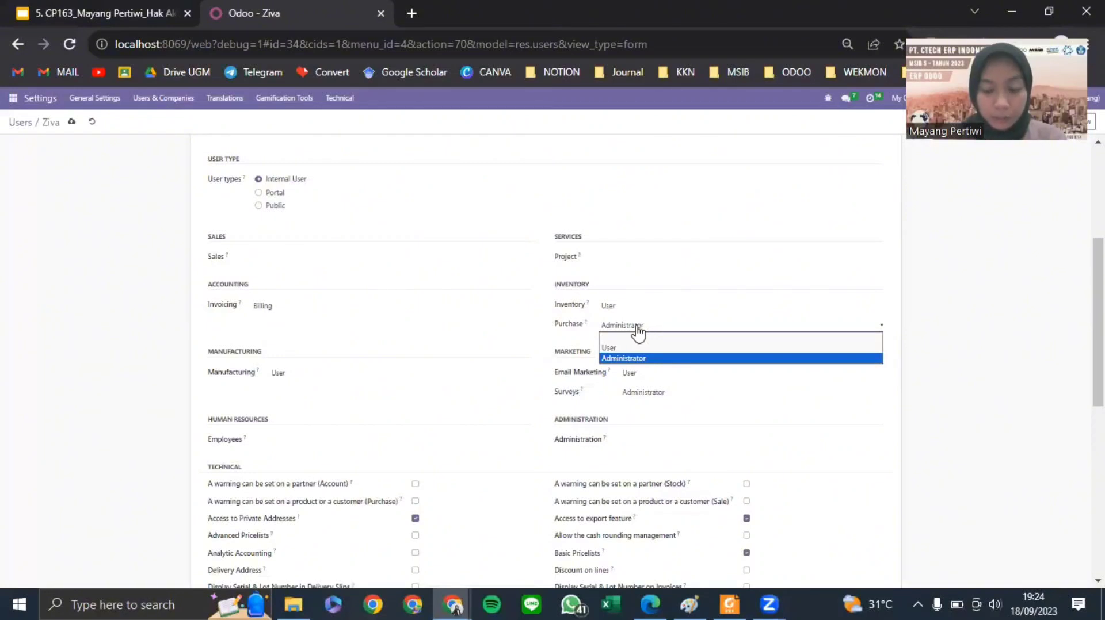
pyautogui.click(636, 380)
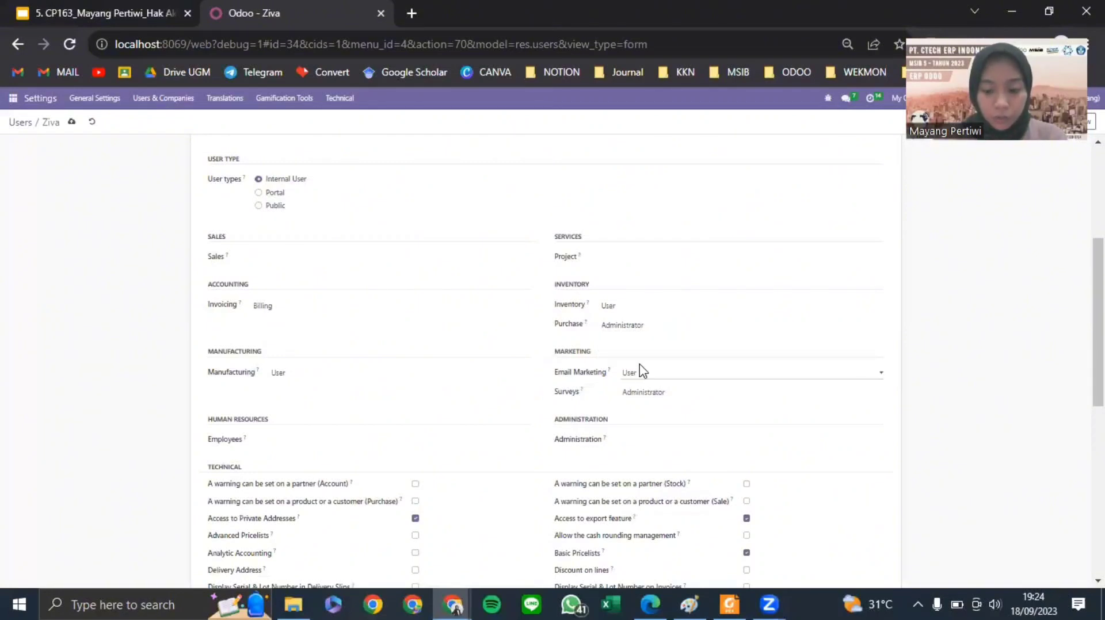
pyautogui.click(628, 375)
pyautogui.click(638, 394)
pyautogui.click(637, 395)
pyautogui.click(636, 406)
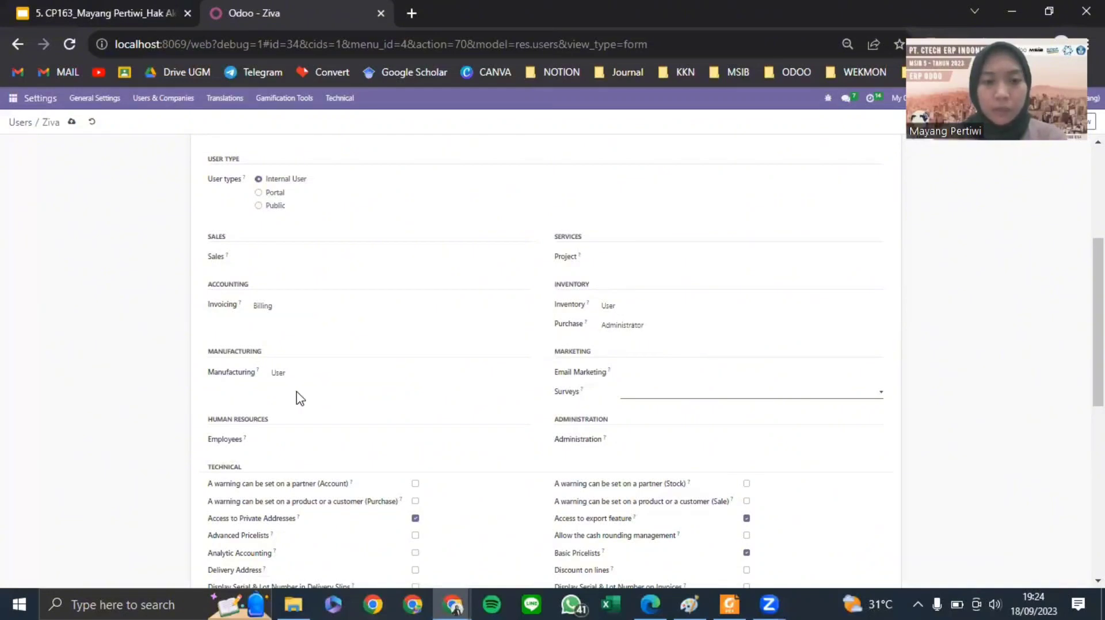
# - Uncheck Contact Creation under Extra Rights and return to the Users list
pyautogui.scroll(-7, 604, 321)
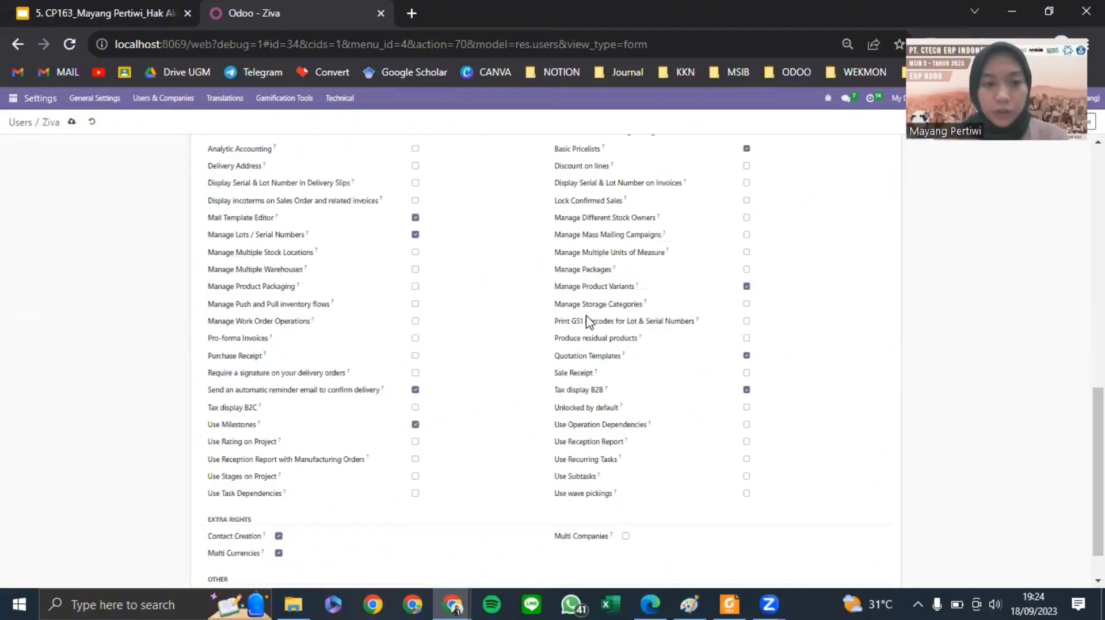
pyautogui.scroll(-1, 626, 319)
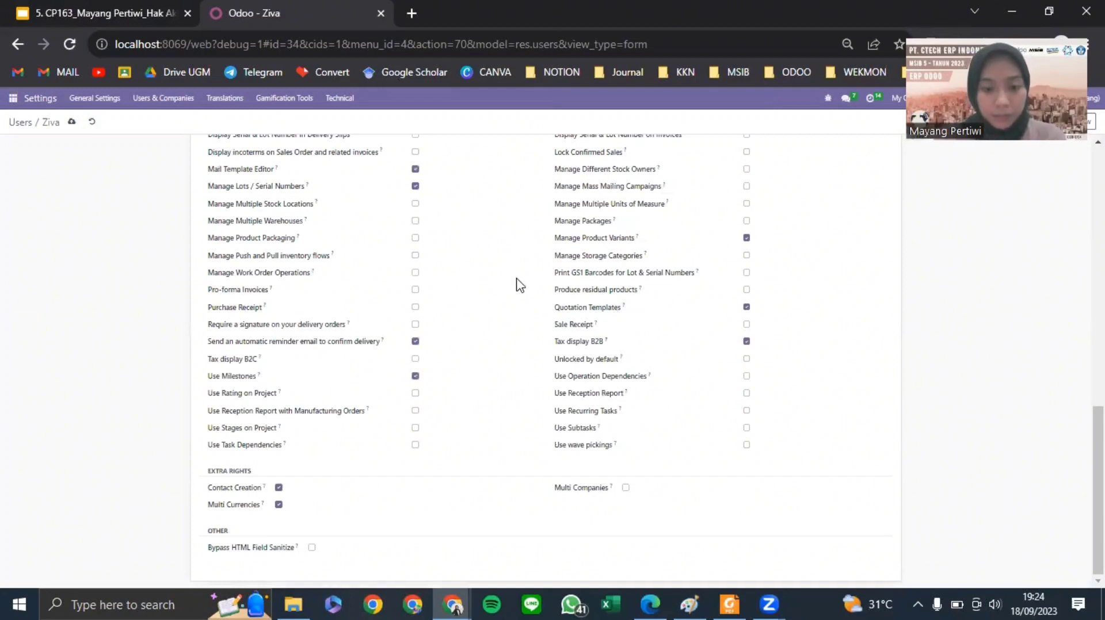
pyautogui.click(278, 489)
pyautogui.scroll(3, 412, 375)
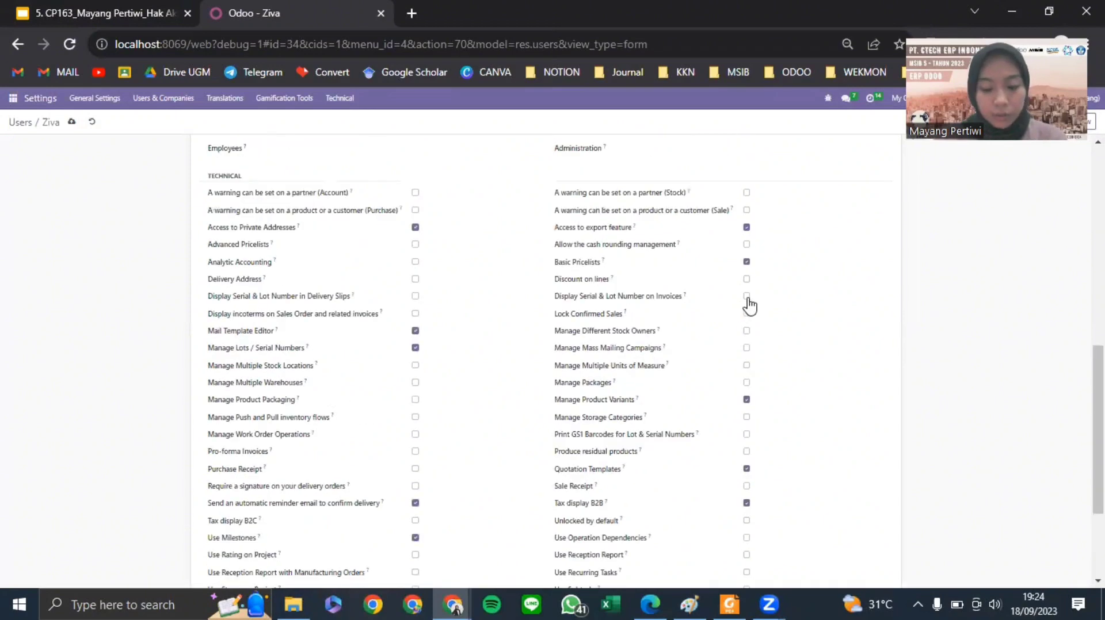
pyautogui.scroll(-3, 748, 322)
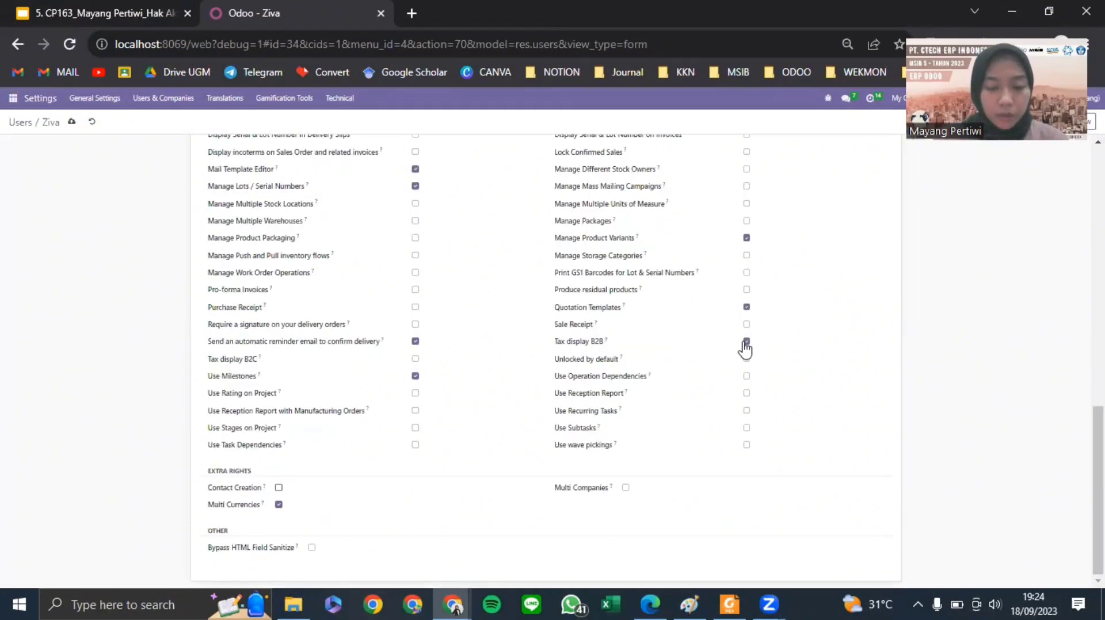
pyautogui.scroll(15, 716, 345)
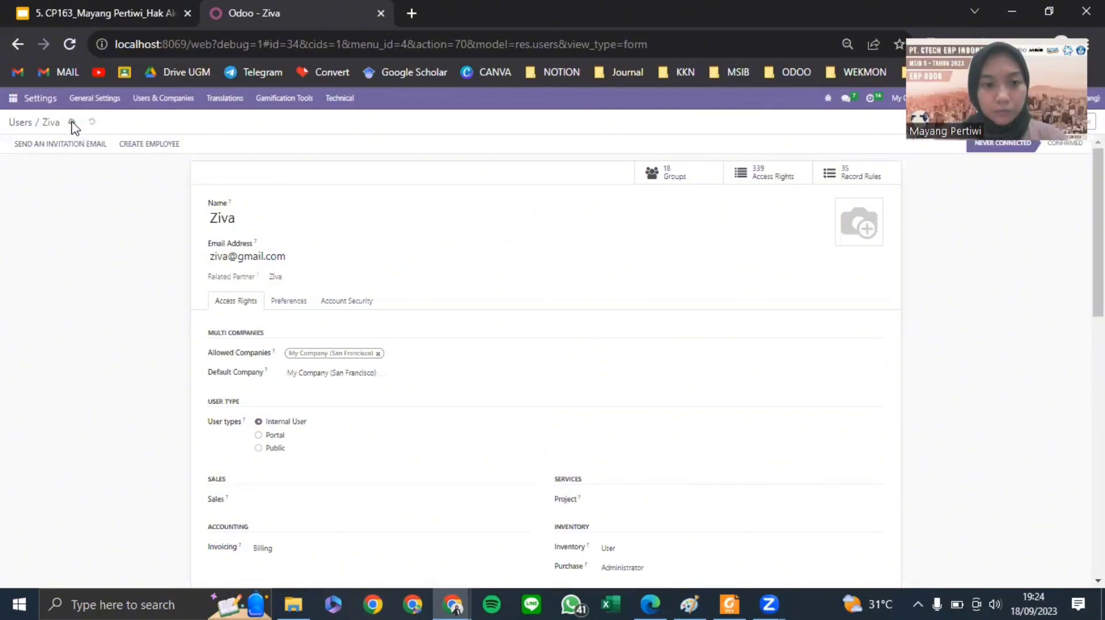
pyautogui.click(21, 123)
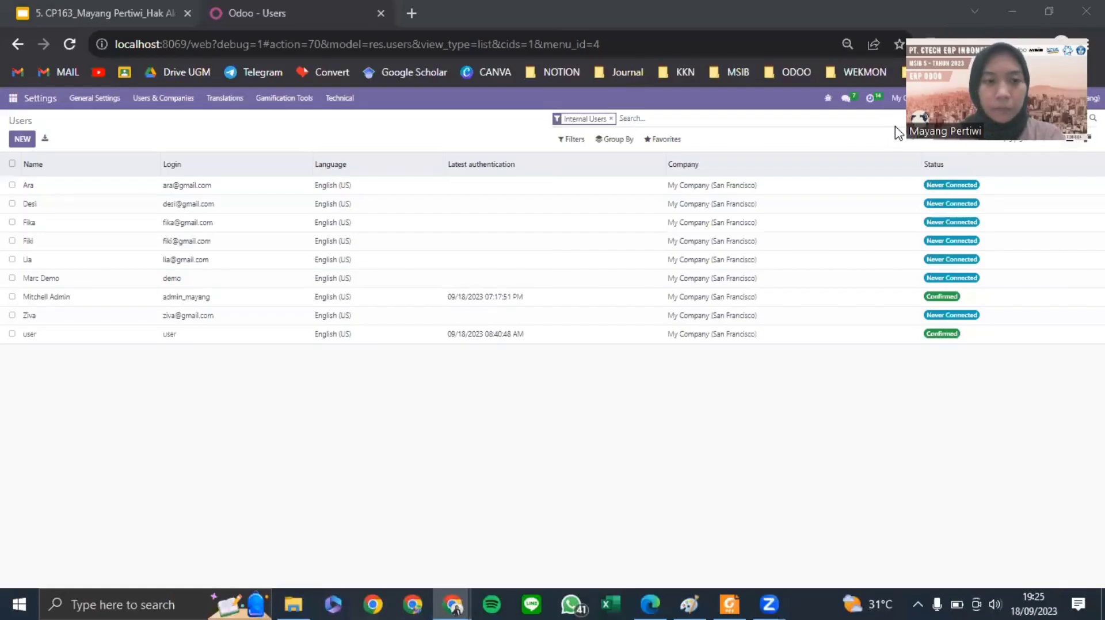
# - Open the fifth user, clear Sales, set Invoicing to Billing and Manufacturing to User
pyautogui.click(206, 265)
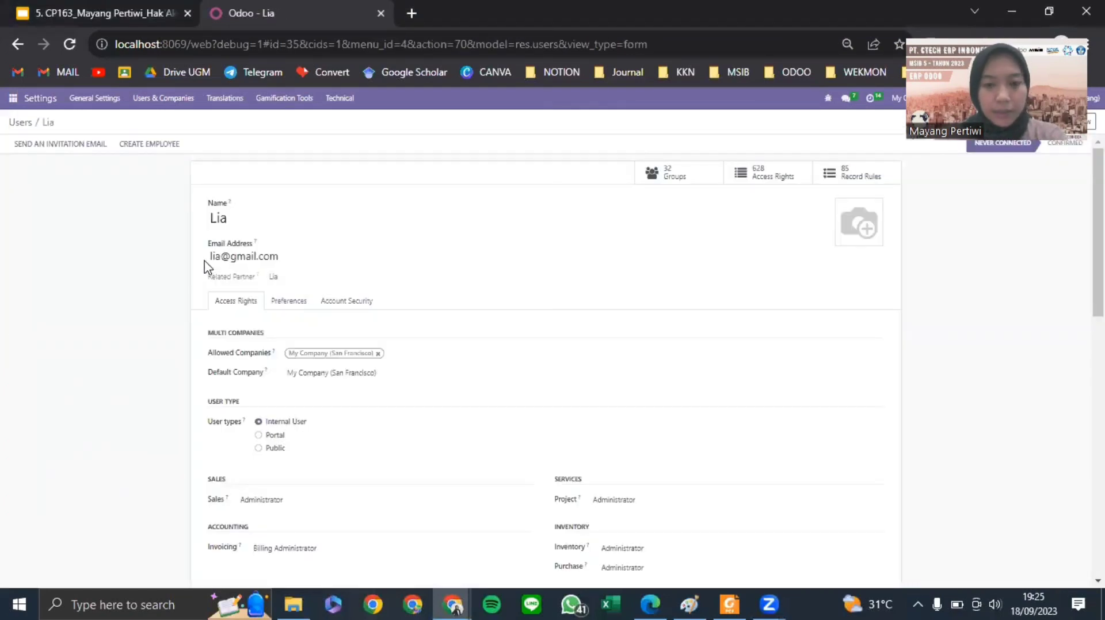
pyautogui.scroll(-3, 784, 320)
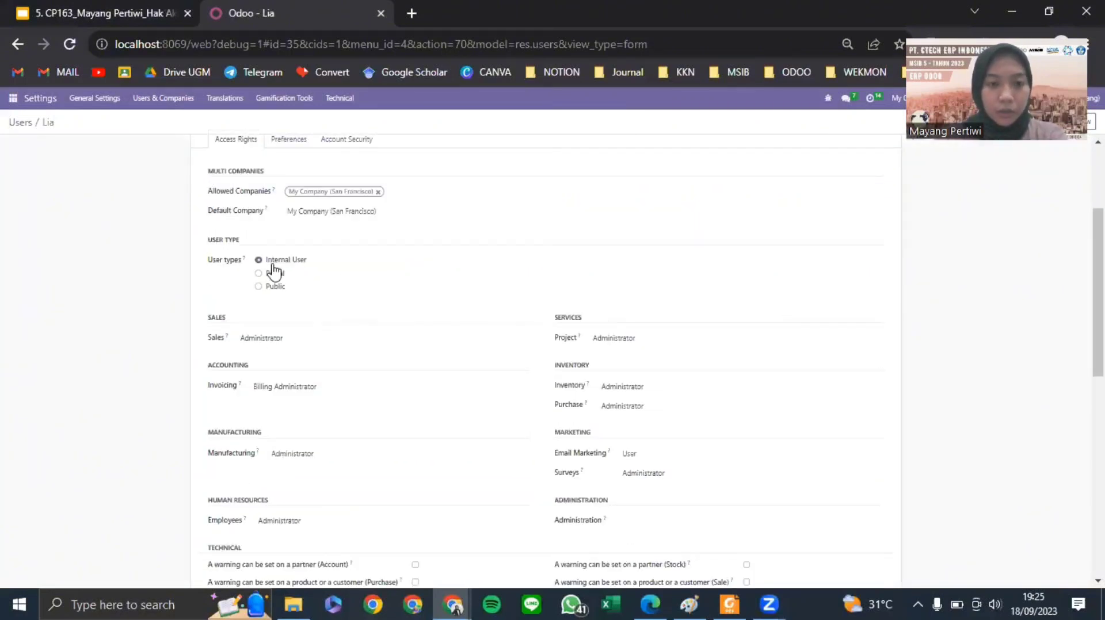
pyautogui.click(272, 341)
pyautogui.click(280, 352)
pyautogui.click(285, 397)
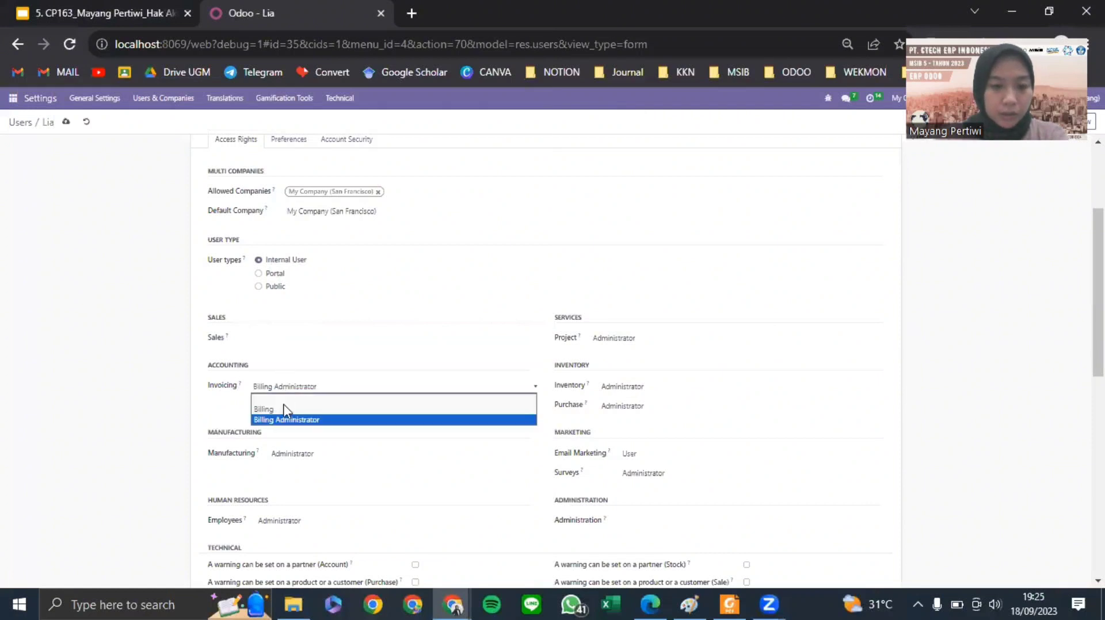
pyautogui.click(286, 412)
pyautogui.click(290, 455)
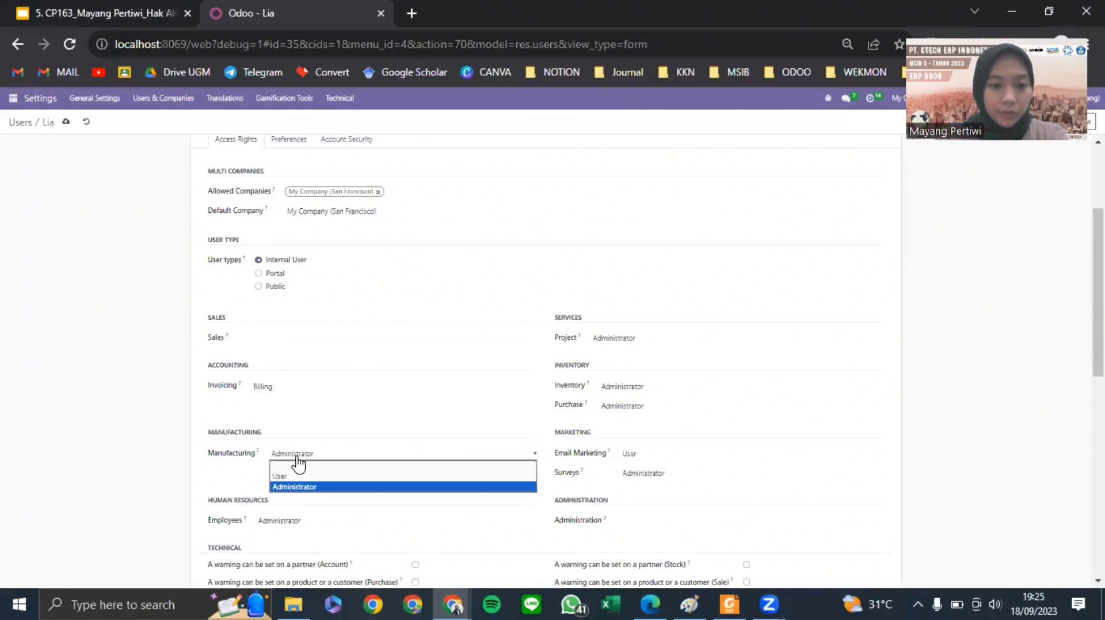
pyautogui.click(340, 470)
# - Set Project and Inventory to User and clear Email Marketing and Surveys
pyautogui.click(618, 344)
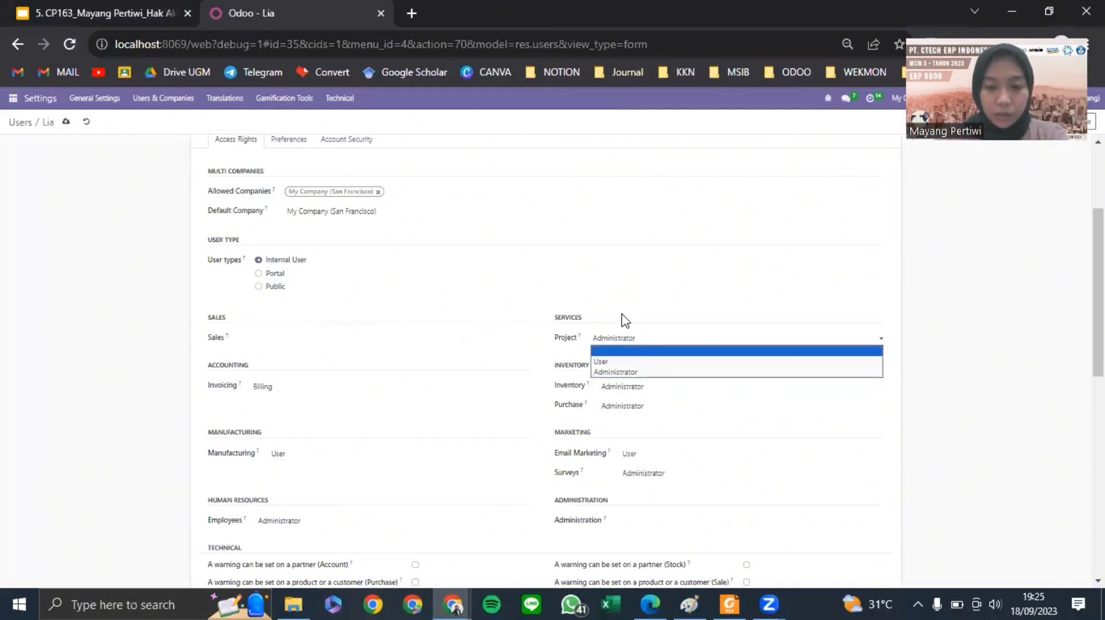
pyautogui.click(624, 357)
pyautogui.click(632, 397)
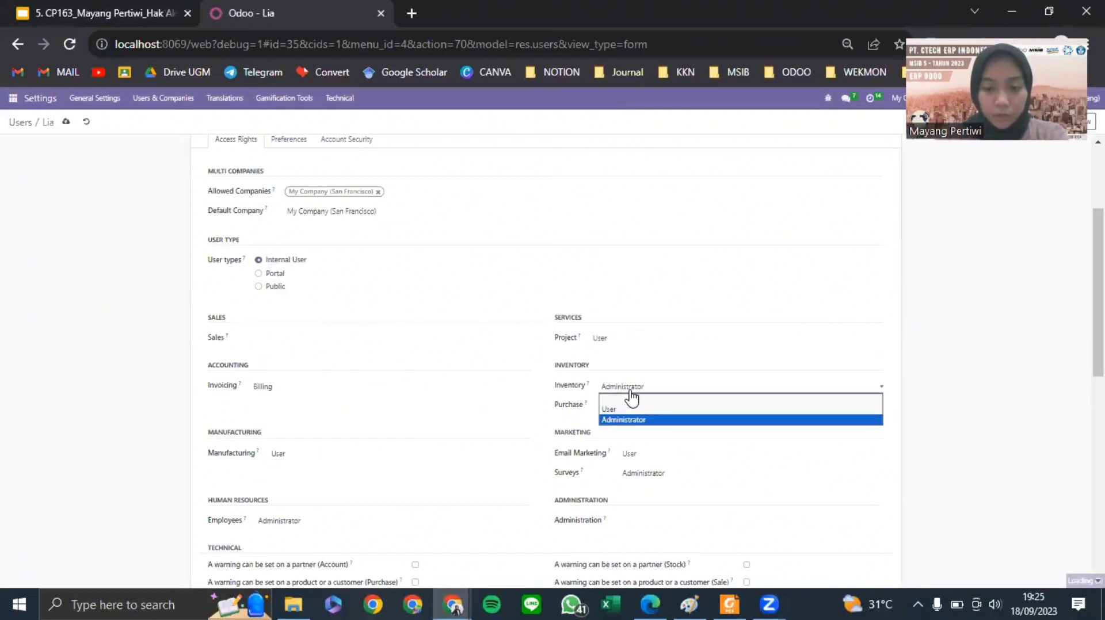
pyautogui.click(638, 408)
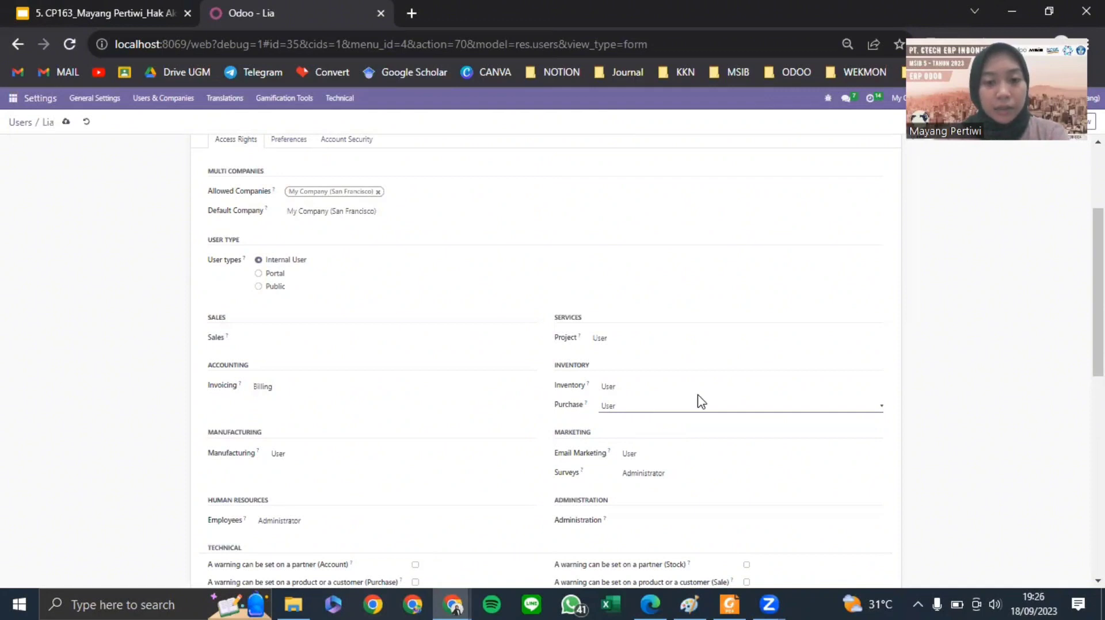
pyautogui.scroll(-2, 698, 400)
pyautogui.click(636, 374)
pyautogui.click(649, 389)
pyautogui.click(662, 393)
pyautogui.click(678, 415)
pyautogui.click(670, 405)
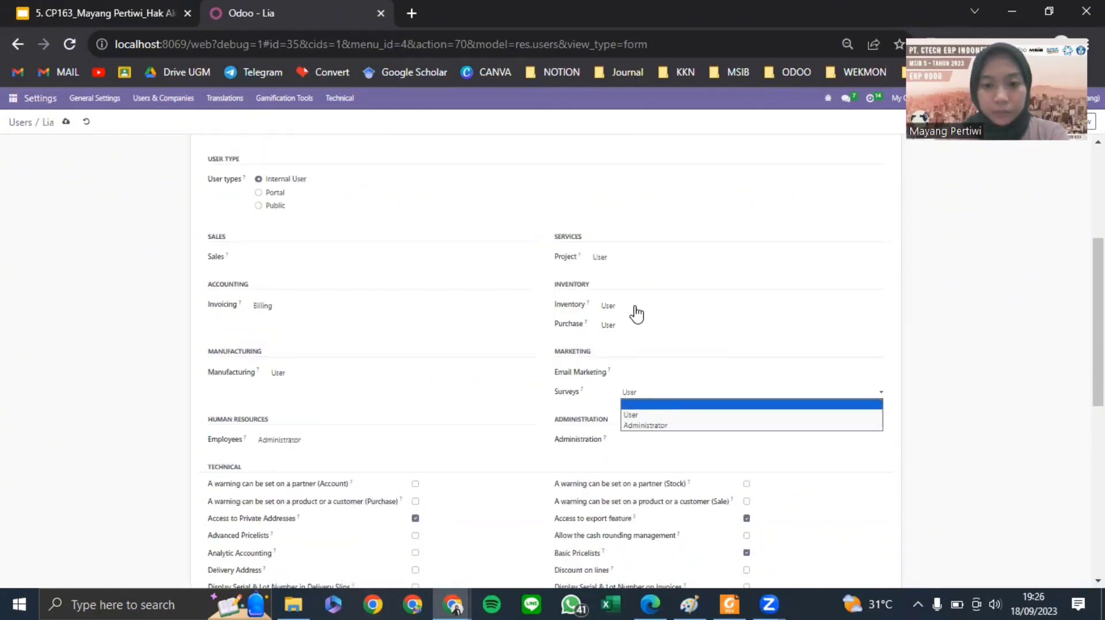
pyautogui.scroll(-8, 636, 313)
pyautogui.scroll(5, 470, 257)
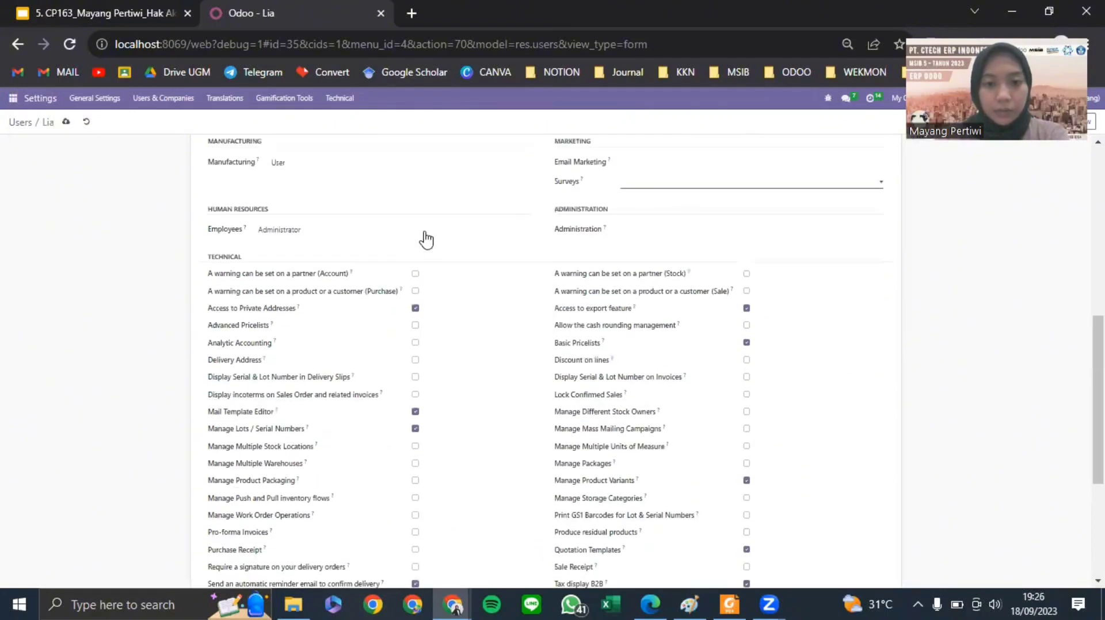
pyautogui.scroll(-5, 424, 239)
# - Uncheck Contact Creation, save the user, and return to the Users list
pyautogui.click(278, 488)
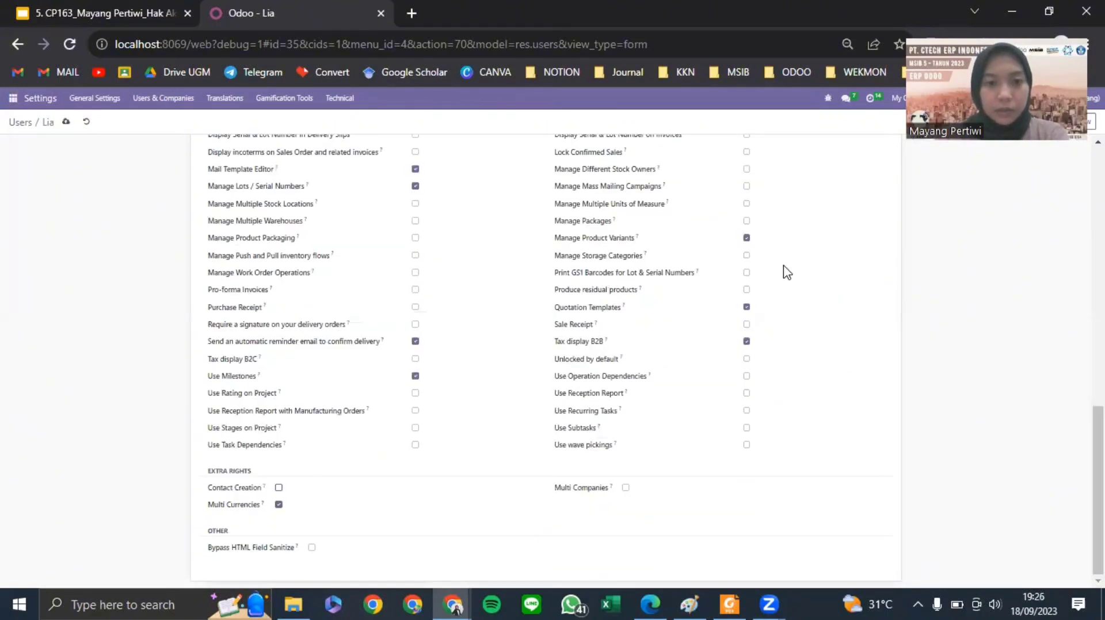
pyautogui.scroll(12, 787, 272)
pyautogui.click(66, 122)
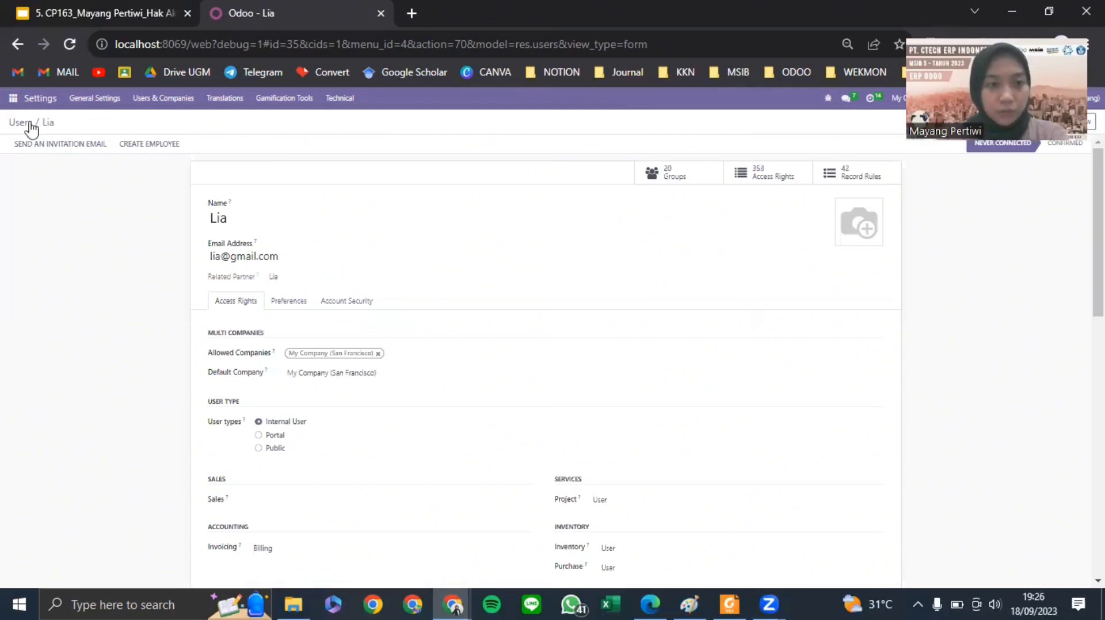
pyautogui.click(25, 122)
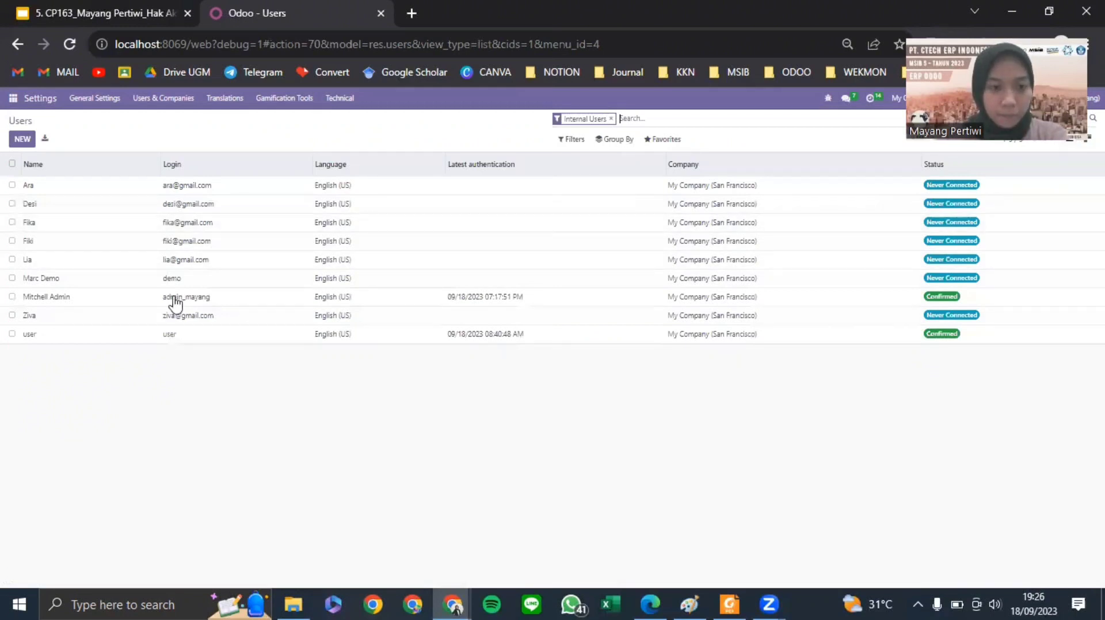
pyautogui.click(187, 190)
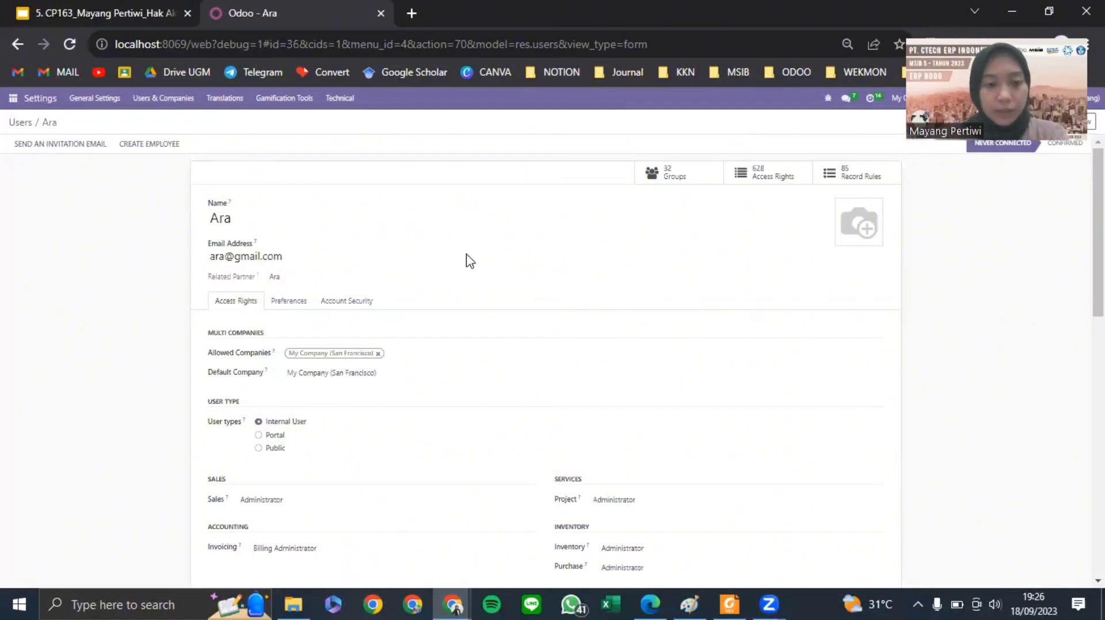
# - Clear the first user's Sales and Invoicing access and set Manufacturing to User
pyautogui.scroll(-3, 467, 259)
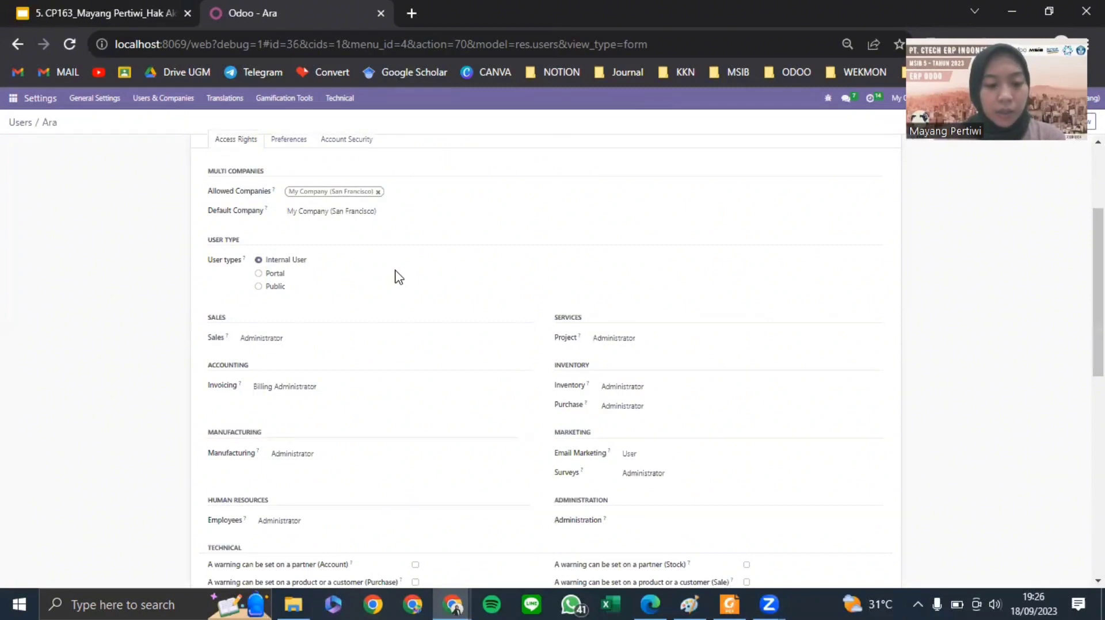
pyautogui.click(257, 341)
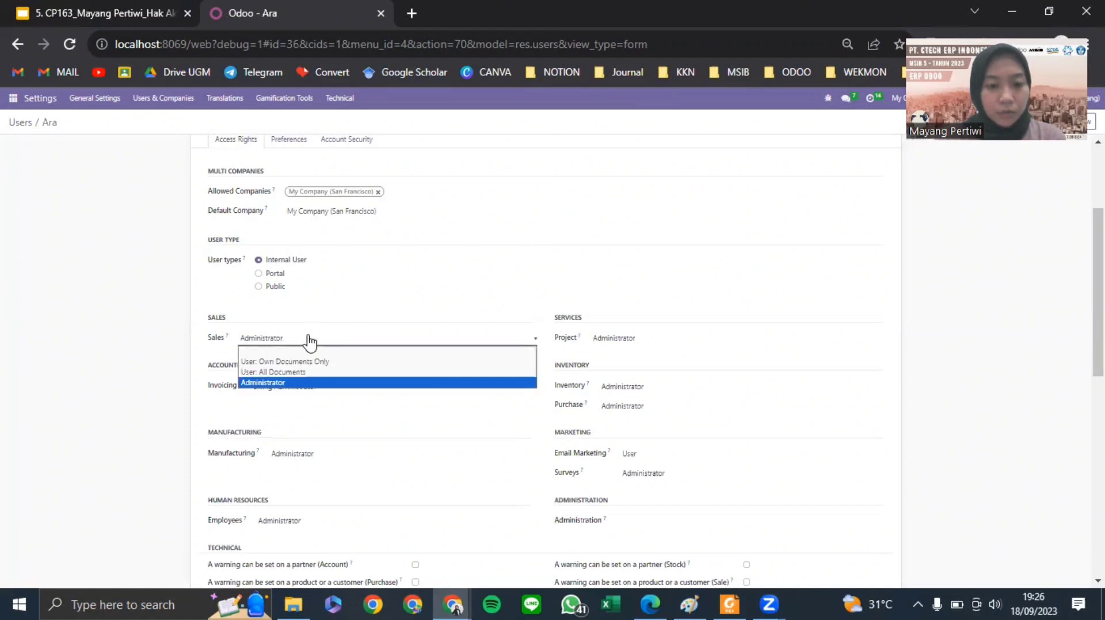
pyautogui.click(281, 355)
pyautogui.click(292, 387)
pyautogui.click(275, 397)
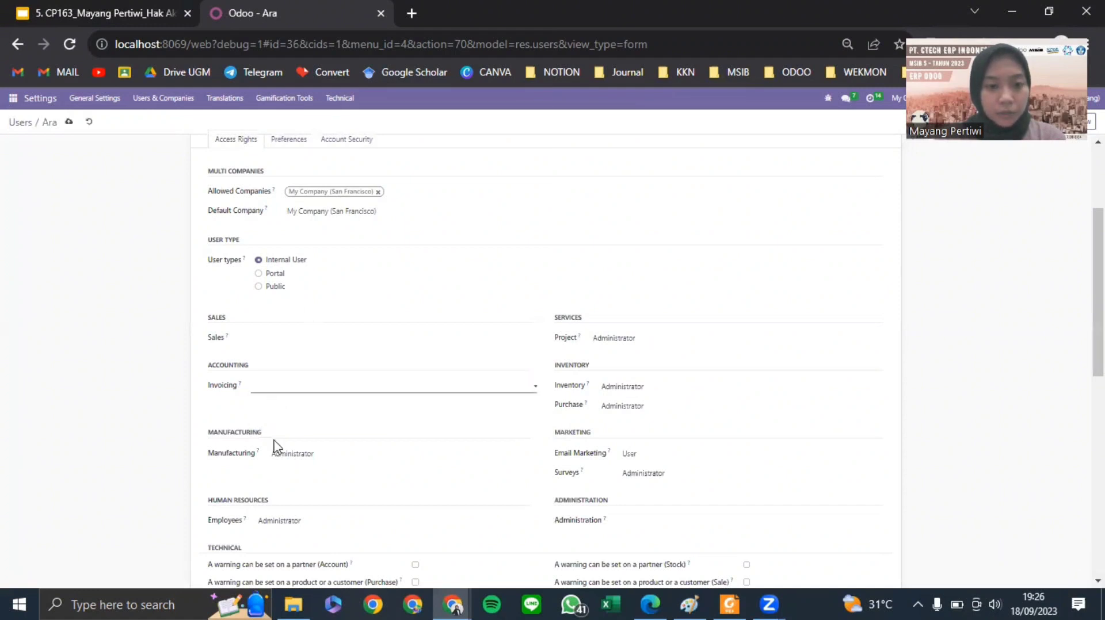
pyautogui.click(305, 461)
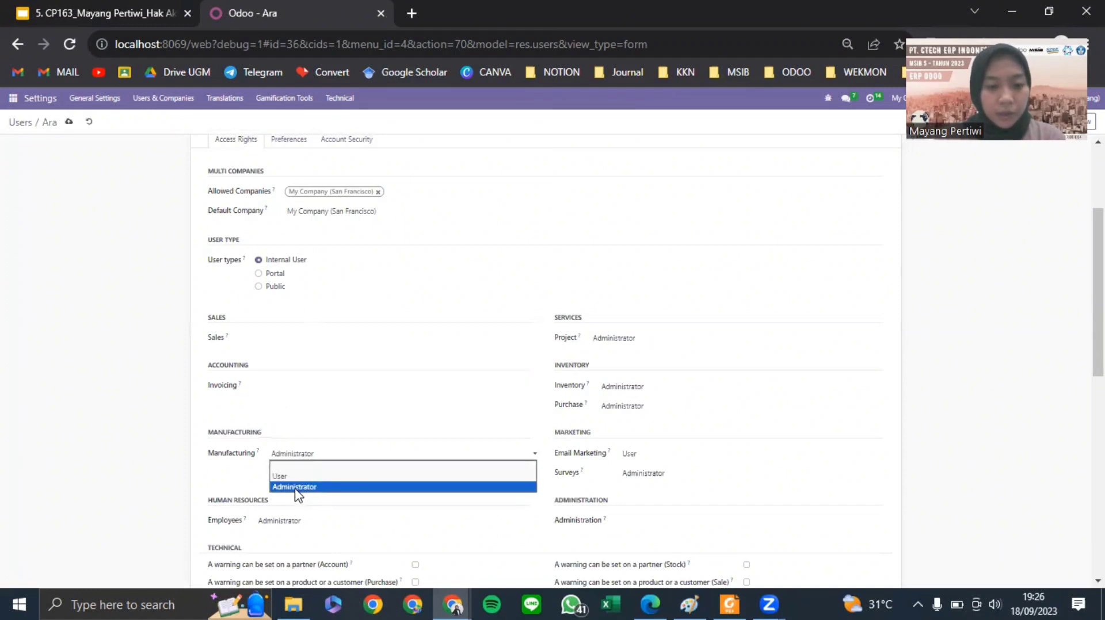
pyautogui.click(287, 477)
# - Set Inventory and Purchase to User and clear Surveys, leaving Project at Administrator
pyautogui.click(634, 341)
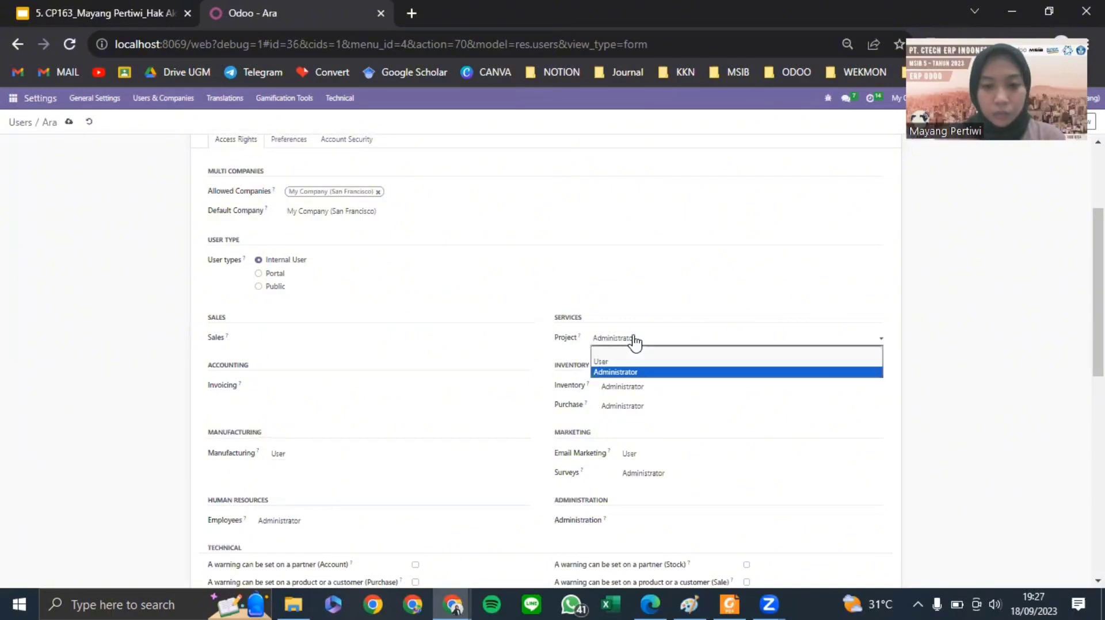
pyautogui.click(638, 389)
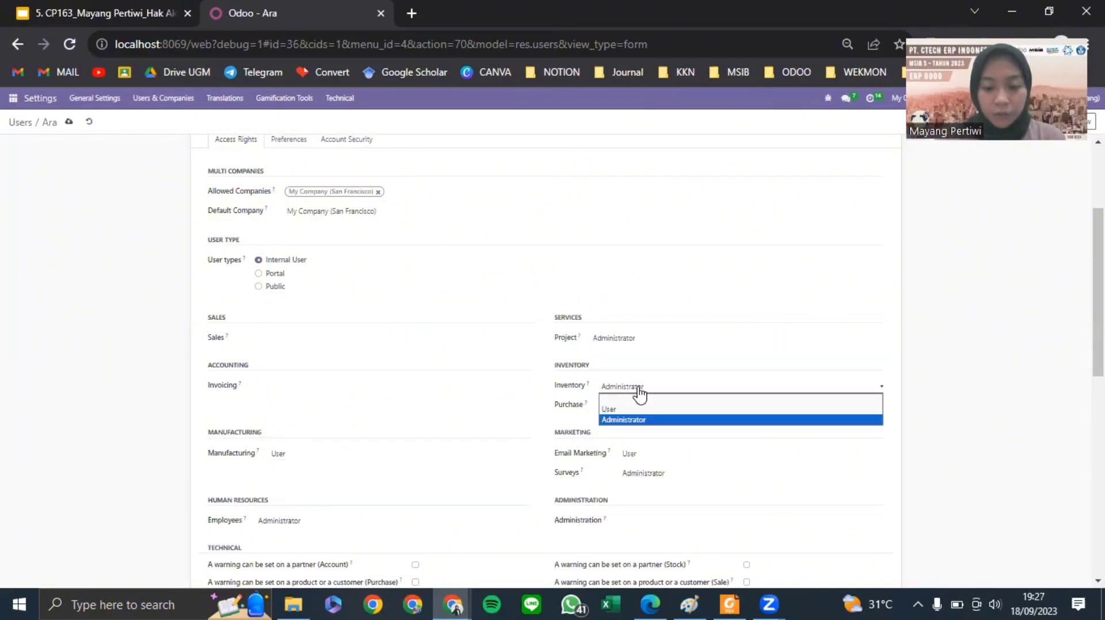
pyautogui.click(637, 409)
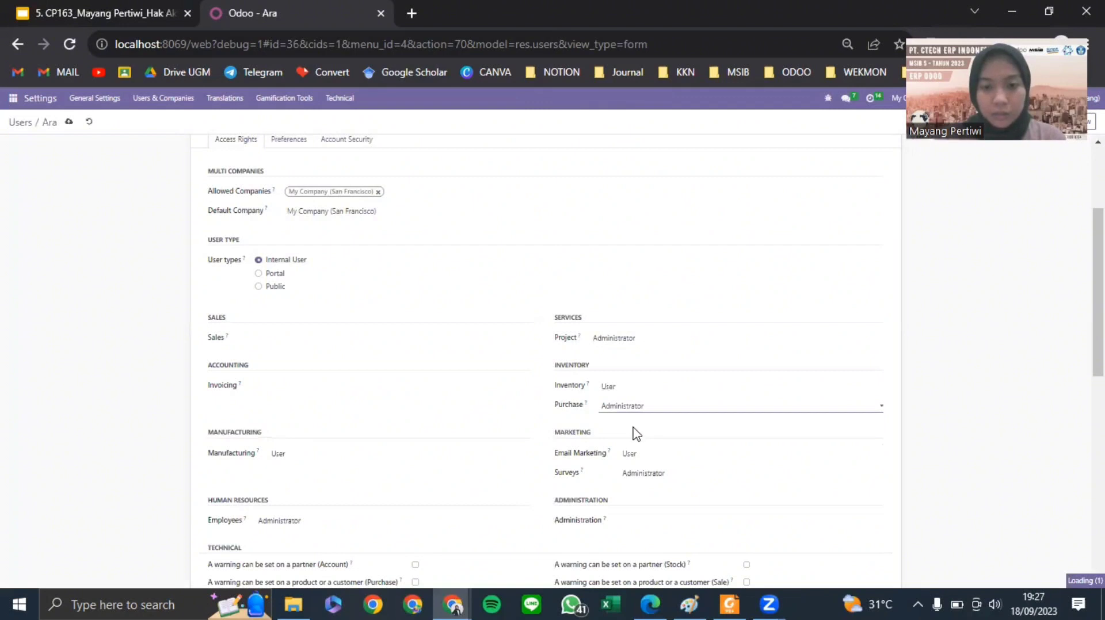
pyautogui.click(636, 454)
pyautogui.click(637, 477)
pyautogui.click(635, 475)
pyautogui.click(646, 486)
# - Clear Employees access, uncheck Contact Creation, and return to the Users list
pyautogui.scroll(-1, 433, 386)
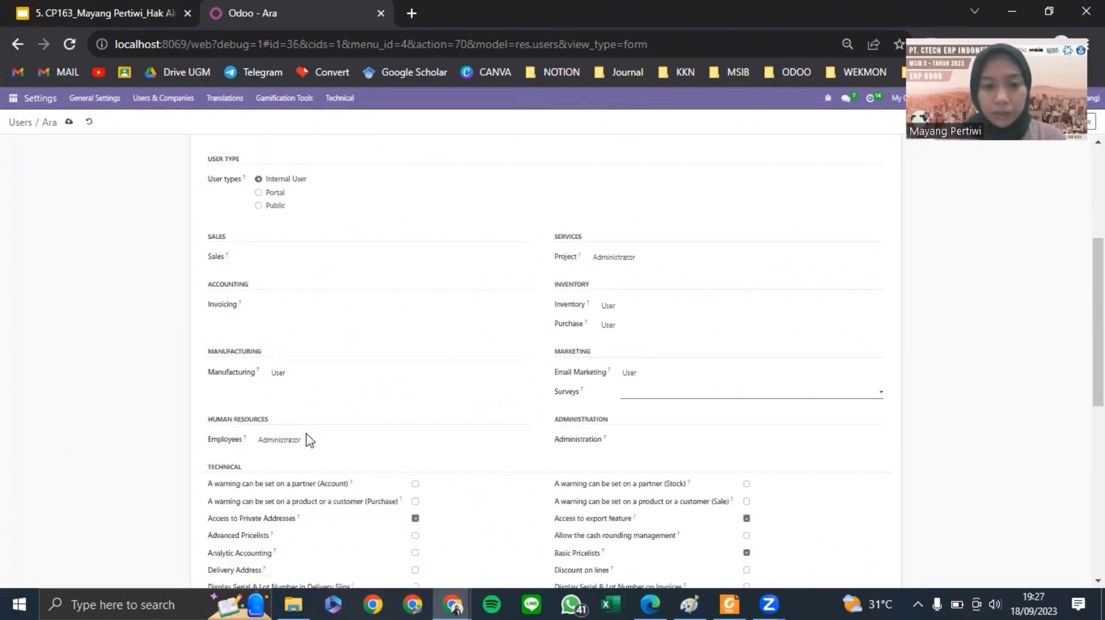
pyautogui.click(303, 442)
pyautogui.click(310, 460)
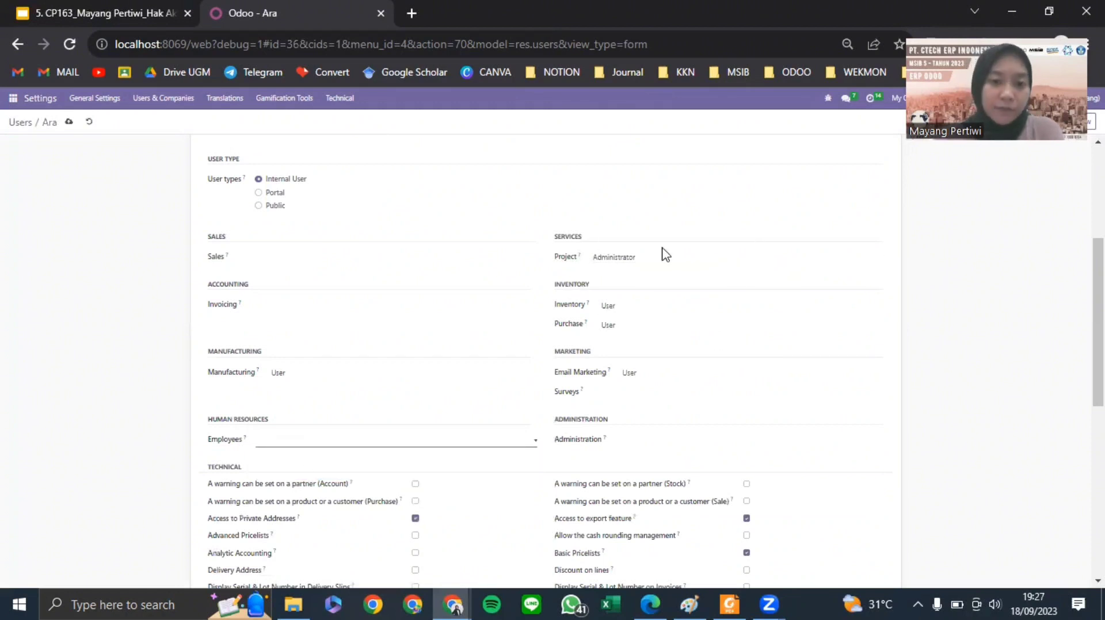
pyautogui.scroll(-6, 337, 465)
pyautogui.click(279, 488)
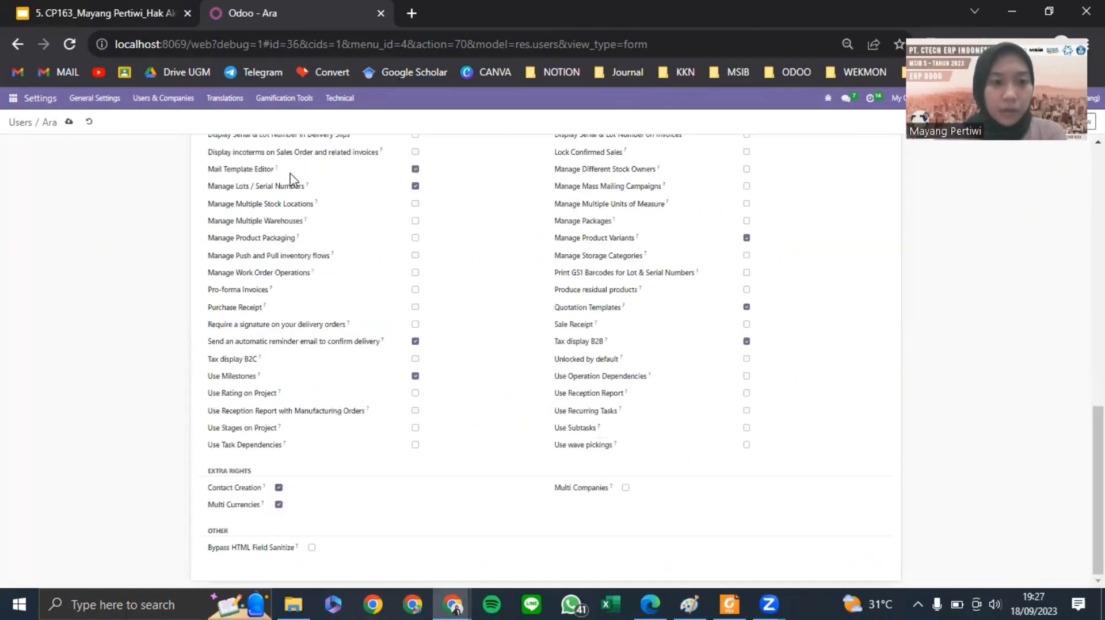
pyautogui.click(22, 122)
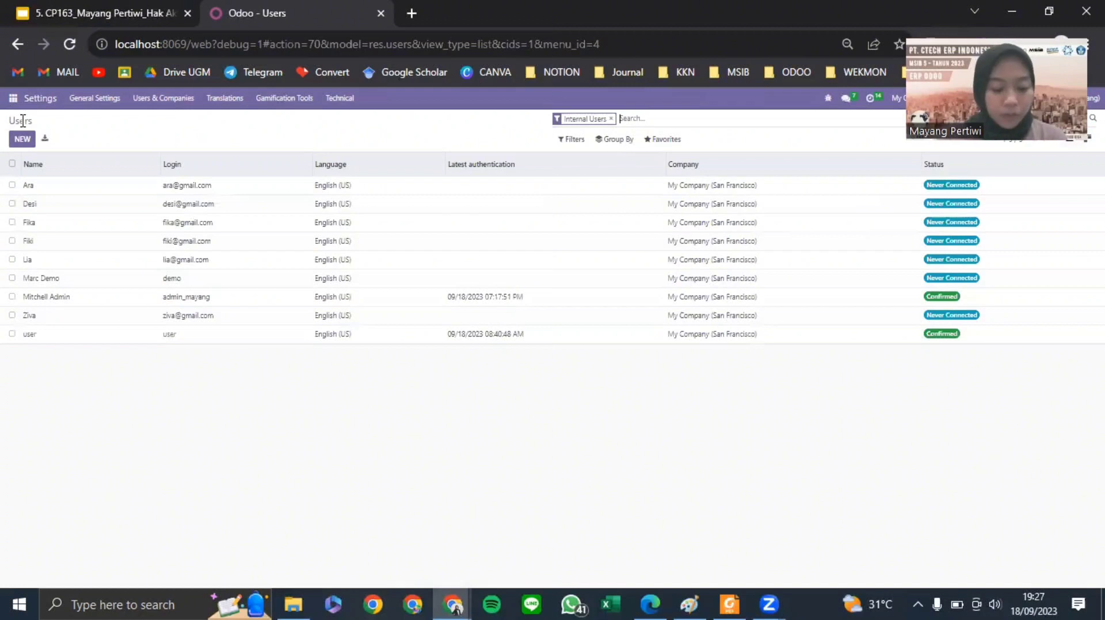
# - Open the second user, set Invoicing to Billing, and clear Sales, Manufacturing and Employees
pyautogui.click(187, 206)
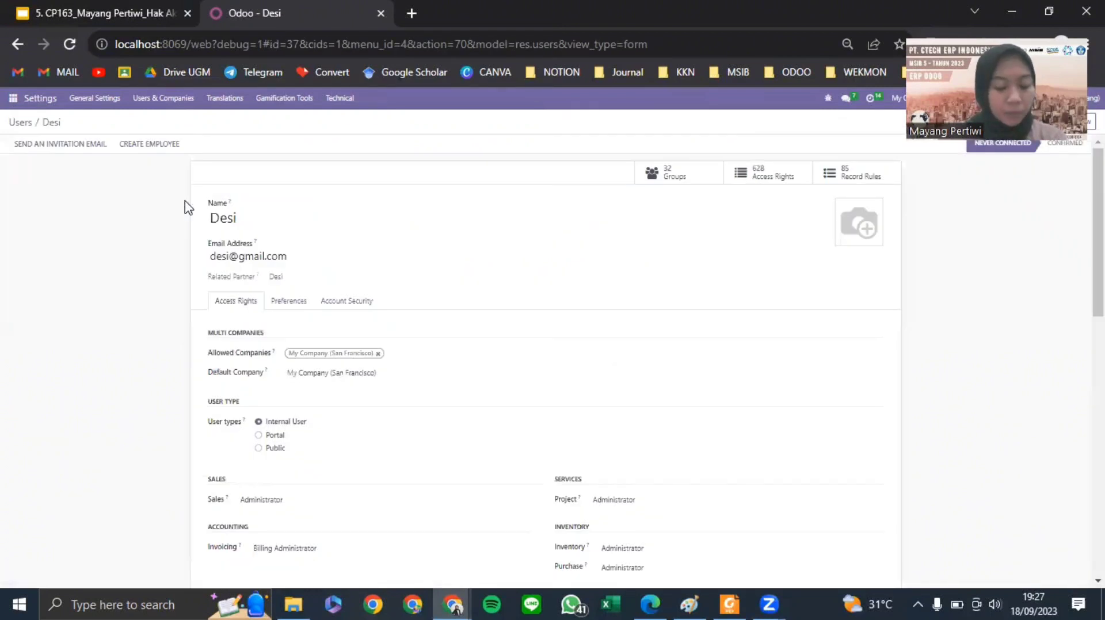
pyautogui.scroll(-1, 430, 296)
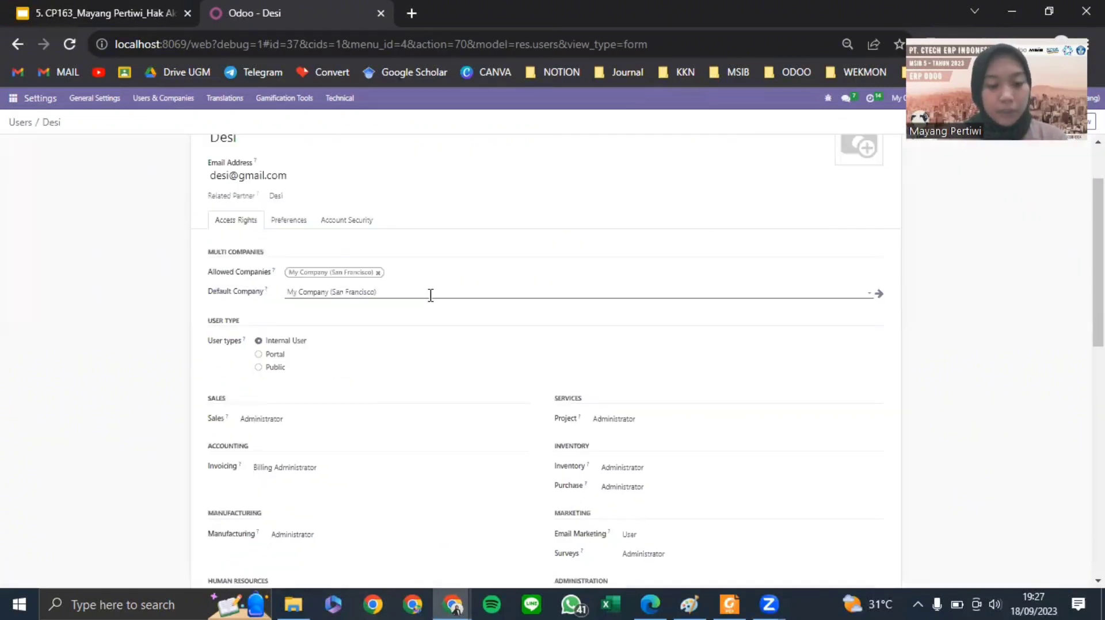
pyautogui.scroll(-1, 314, 344)
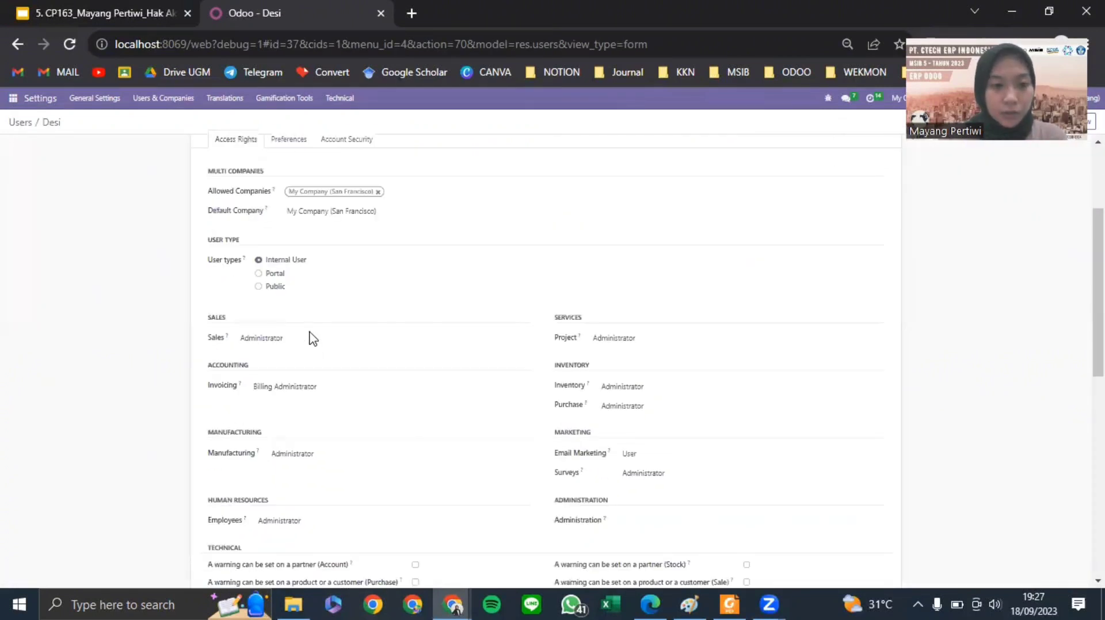
pyautogui.click(274, 386)
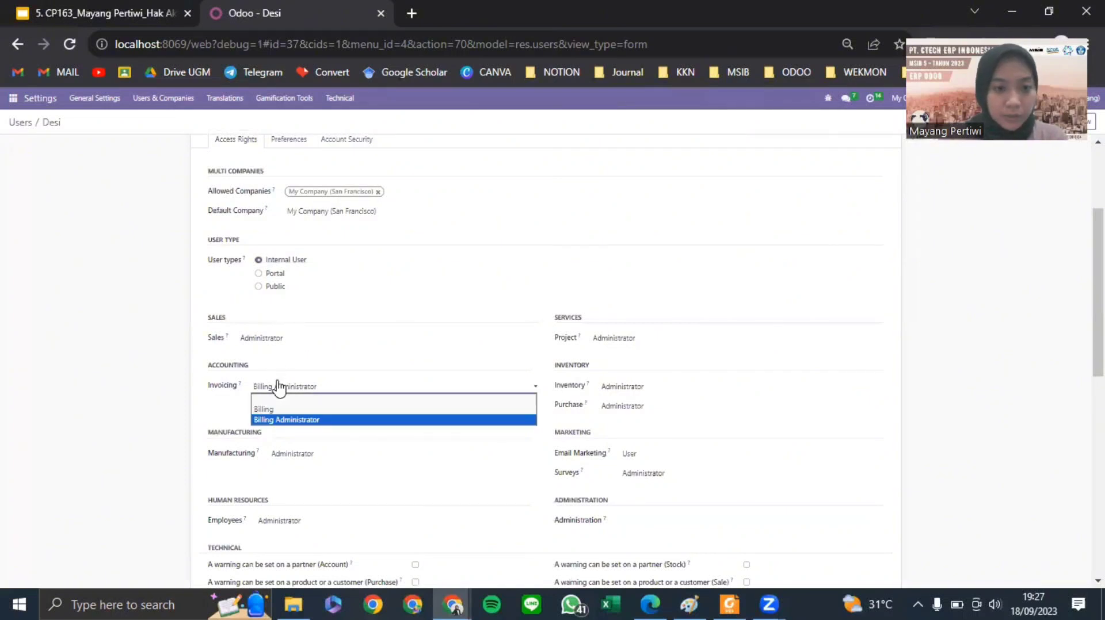
pyautogui.click(309, 411)
pyautogui.click(280, 341)
pyautogui.click(286, 360)
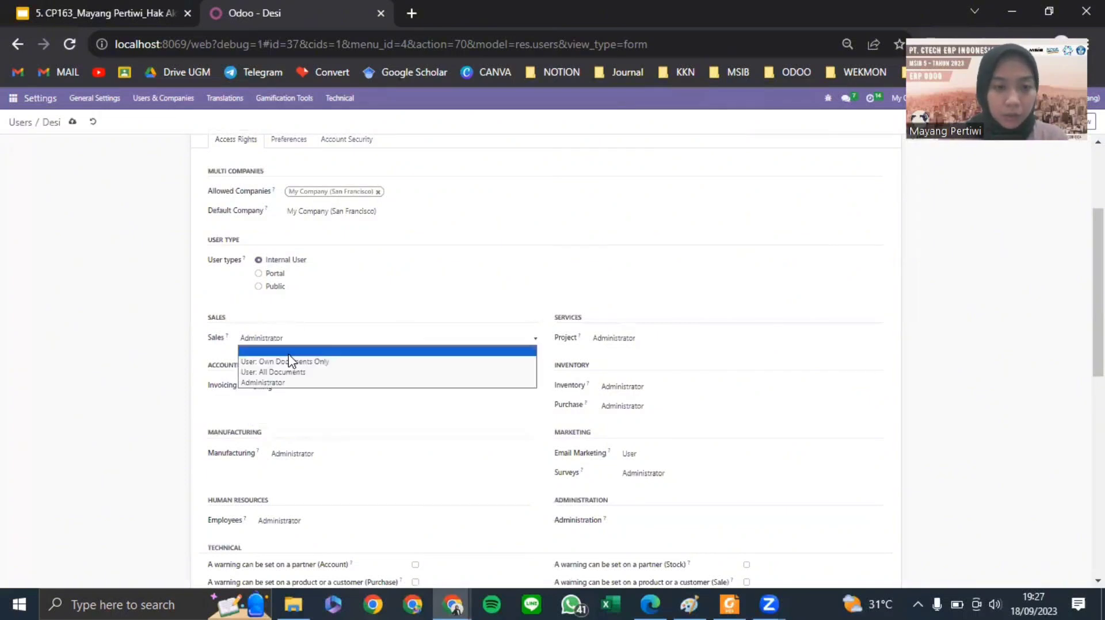
pyautogui.click(281, 348)
pyautogui.click(280, 351)
pyautogui.click(293, 455)
pyautogui.click(304, 467)
pyautogui.click(280, 521)
pyautogui.click(288, 530)
# - Clear Project and Inventory access and set Purchase to User
pyautogui.click(627, 345)
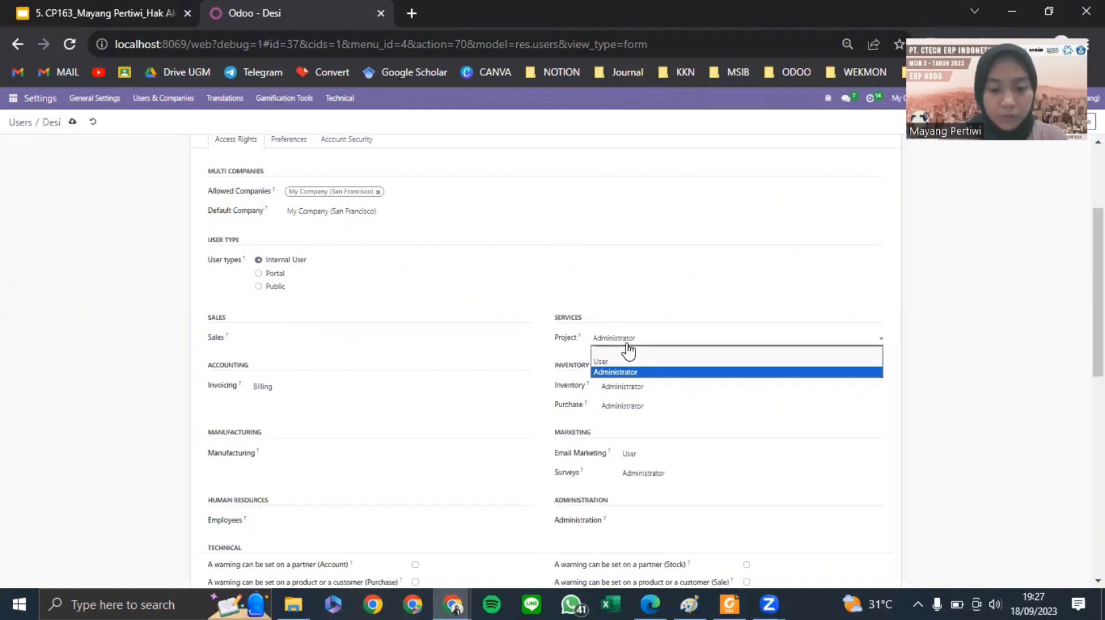
pyautogui.click(635, 371)
pyautogui.click(645, 344)
pyautogui.click(643, 352)
pyautogui.click(642, 393)
pyautogui.click(642, 409)
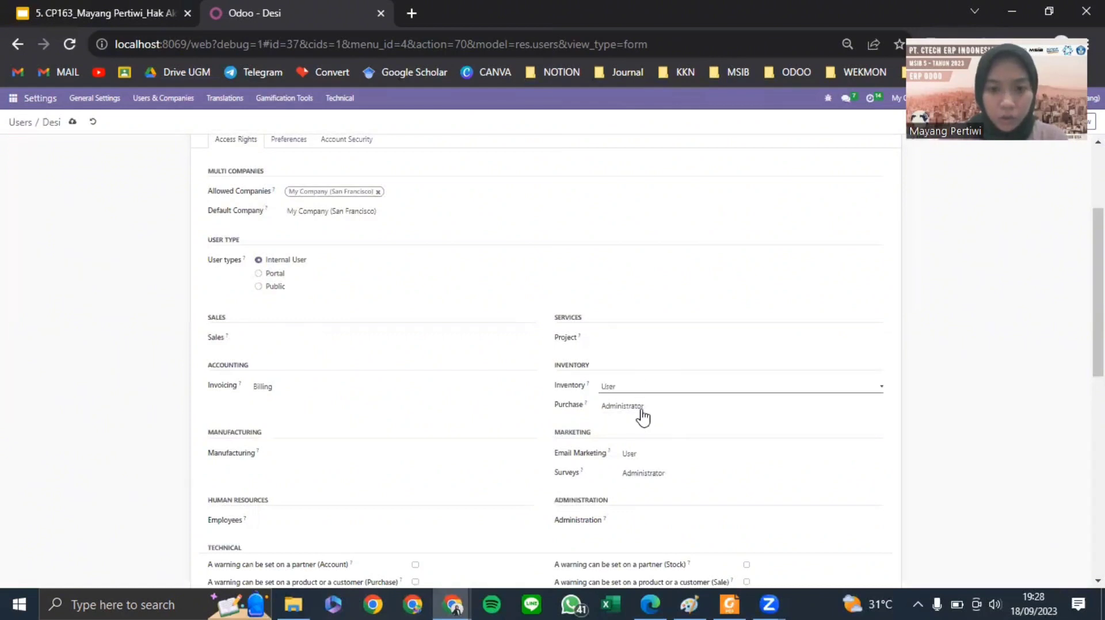
pyautogui.click(635, 388)
pyautogui.click(624, 403)
pyautogui.click(618, 406)
pyautogui.click(613, 419)
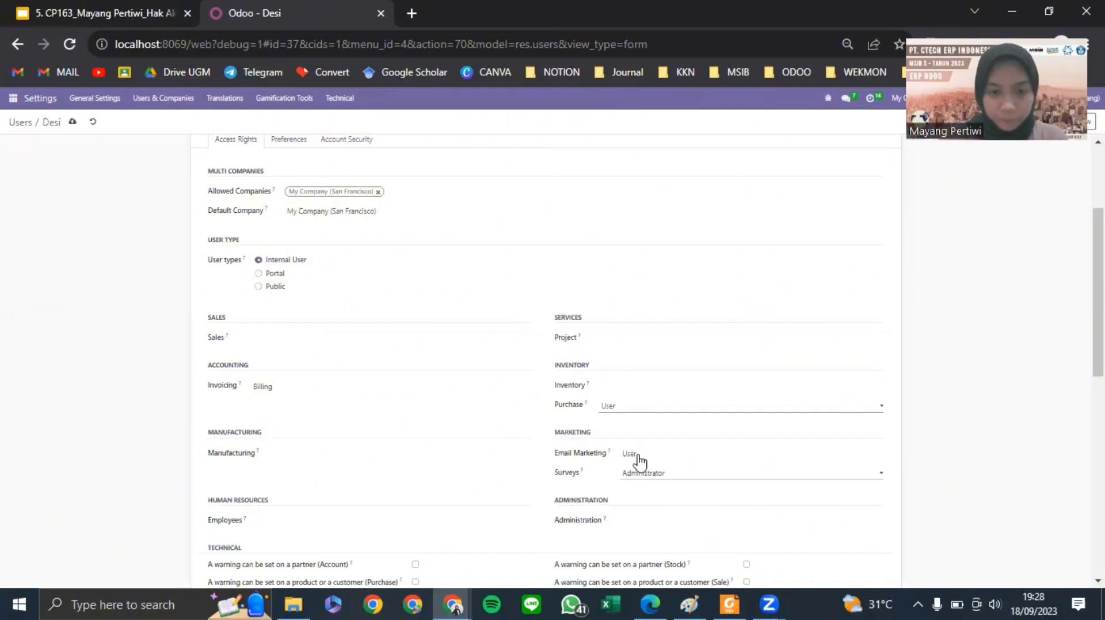
# - Clear Email Marketing and Surveys, save the user, and return to the Users list
pyautogui.doubleClick(638, 459)
pyautogui.click(636, 458)
pyautogui.click(636, 465)
pyautogui.click(658, 478)
pyautogui.click(355, 326)
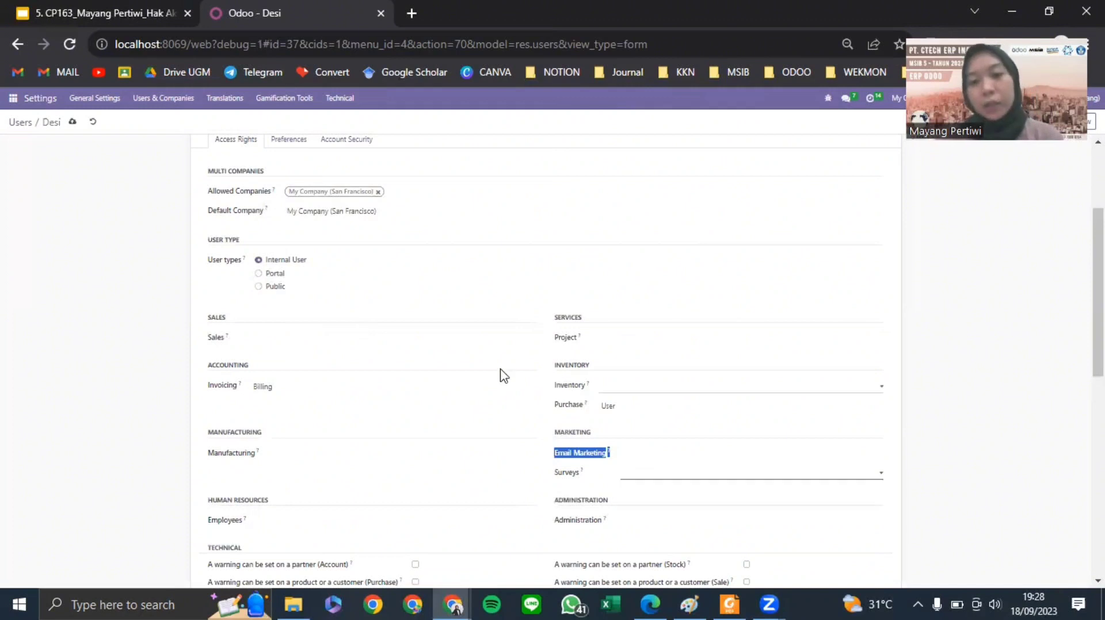
pyautogui.click(618, 333)
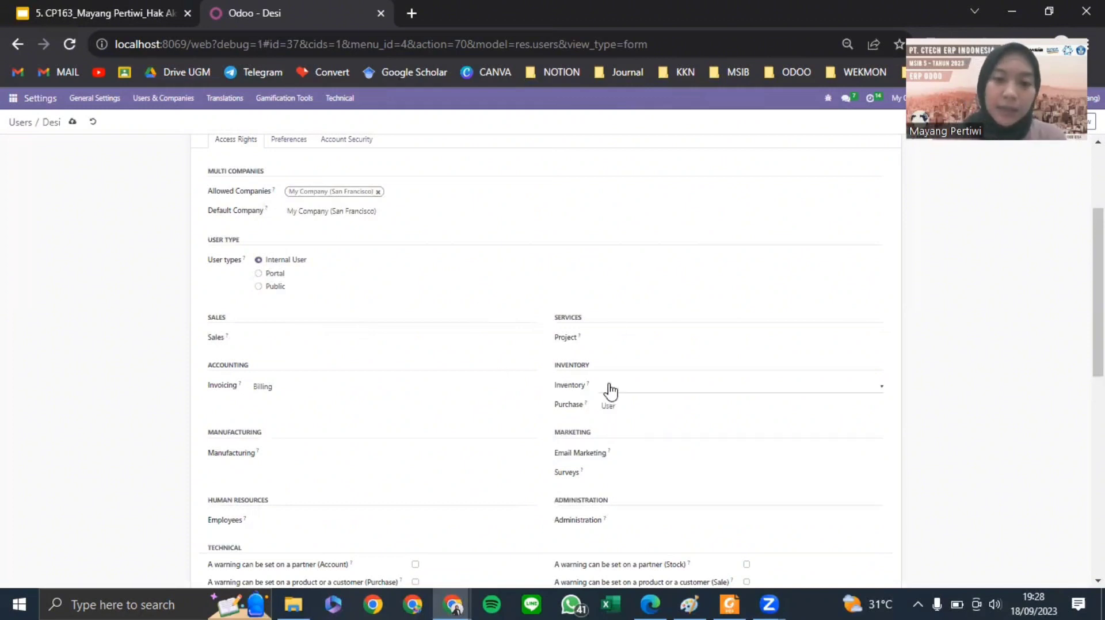
pyautogui.scroll(-3, 651, 306)
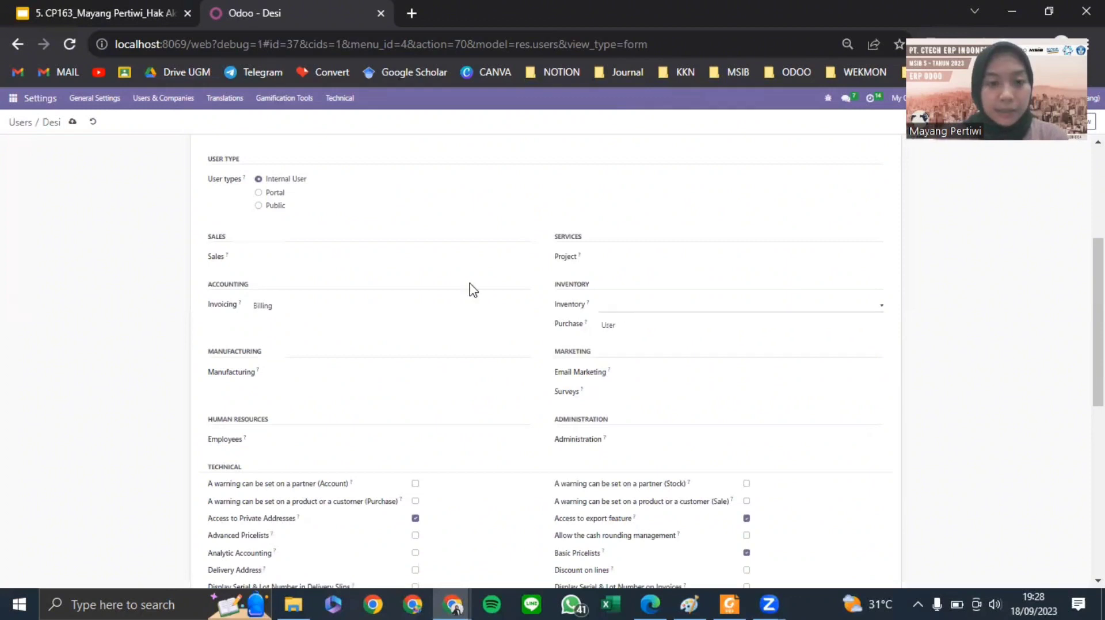
pyautogui.scroll(-8, 470, 289)
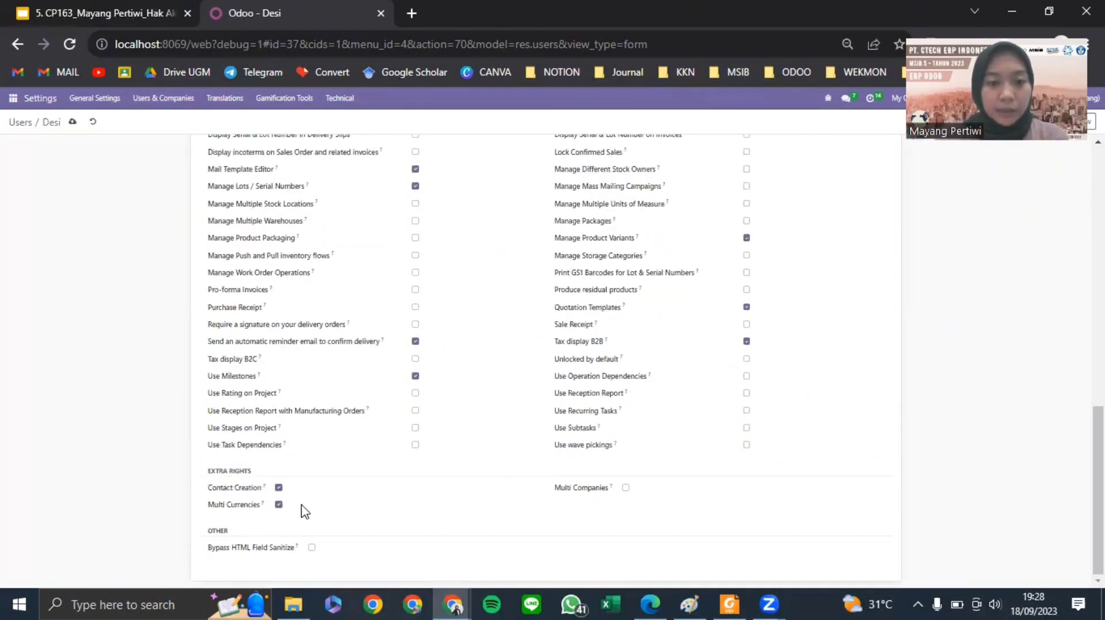
pyautogui.scroll(10, 133, 192)
pyautogui.click(73, 122)
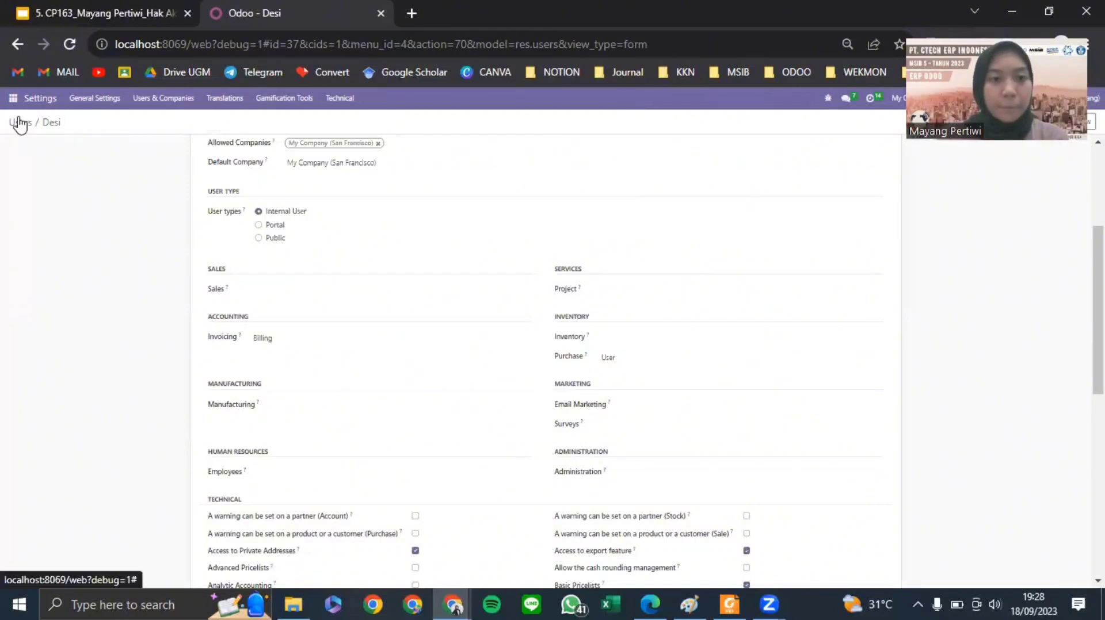
pyautogui.click(20, 121)
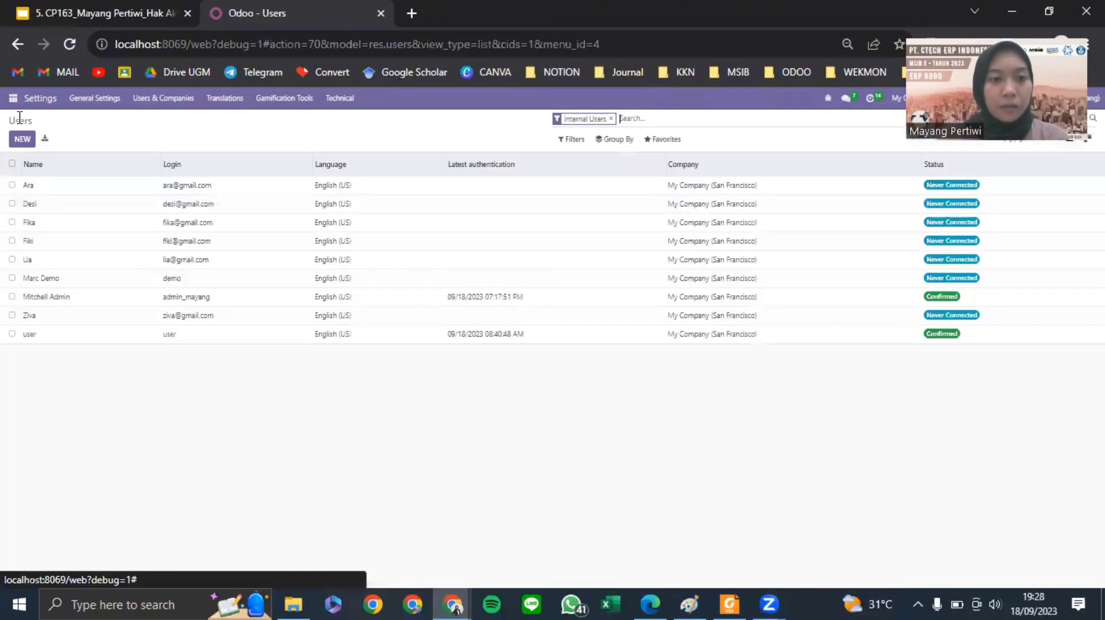
# - Open the next imported user and clear their Sales, Manufacturing and Employees access
pyautogui.click(206, 227)
pyautogui.scroll(-4, 480, 261)
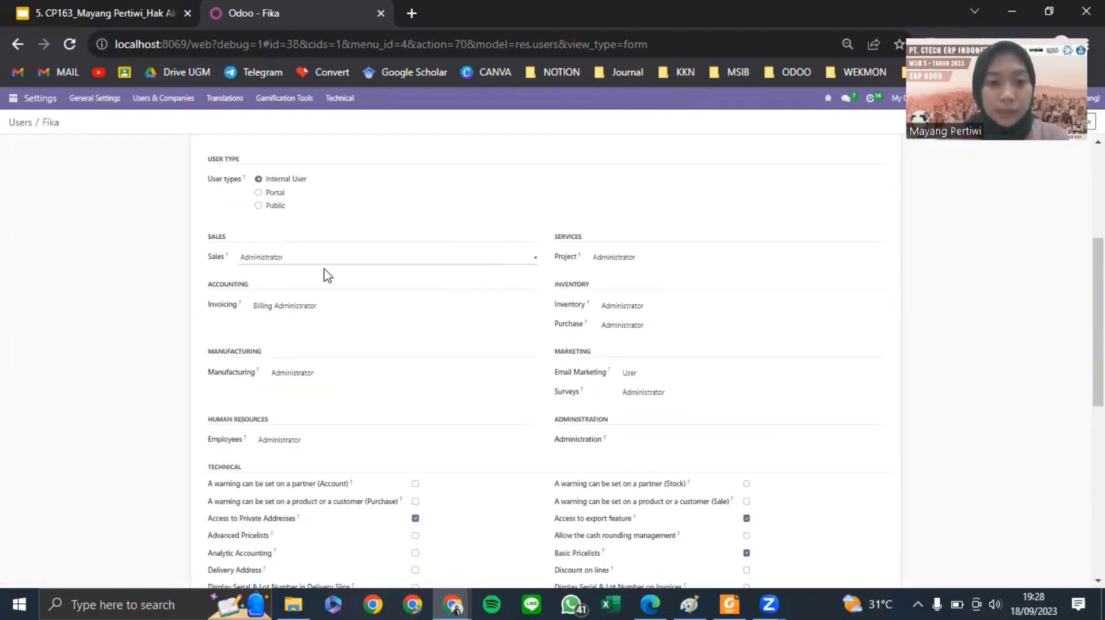
pyautogui.click(297, 264)
pyautogui.click(281, 320)
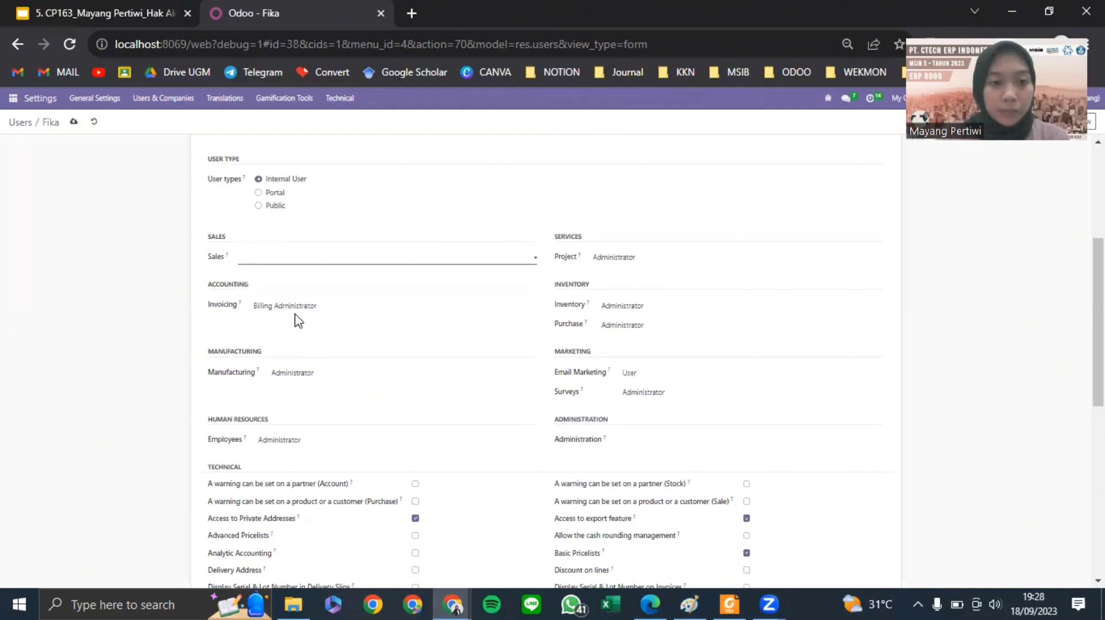
pyautogui.click(303, 376)
pyautogui.click(292, 445)
pyautogui.click(286, 449)
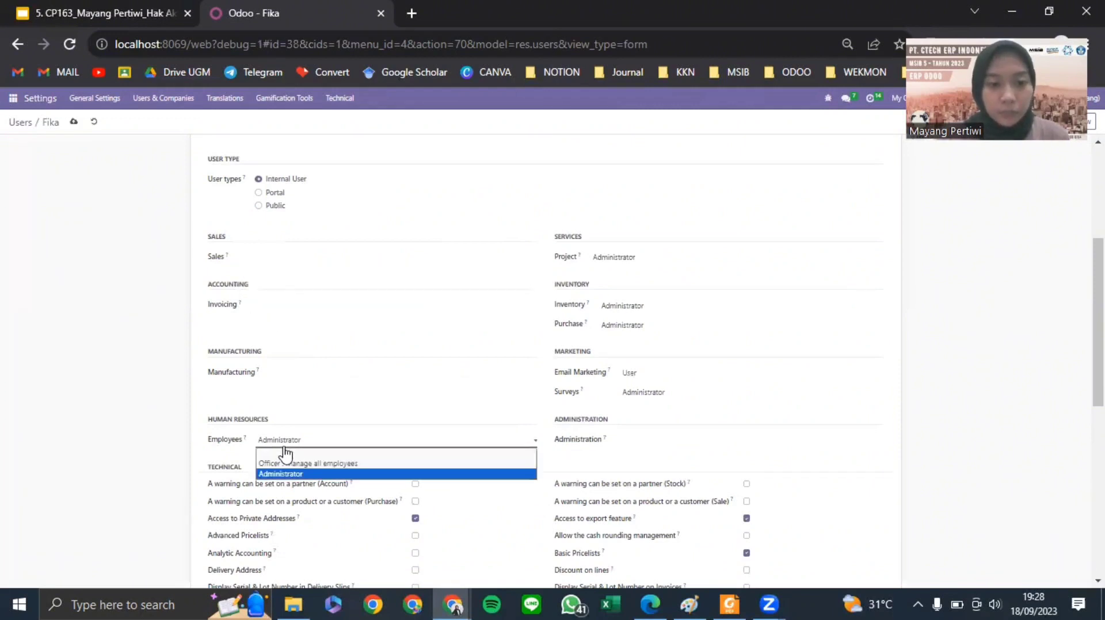
pyautogui.click(286, 451)
# - Clear the user's Project and Inventory access rights
pyautogui.click(620, 260)
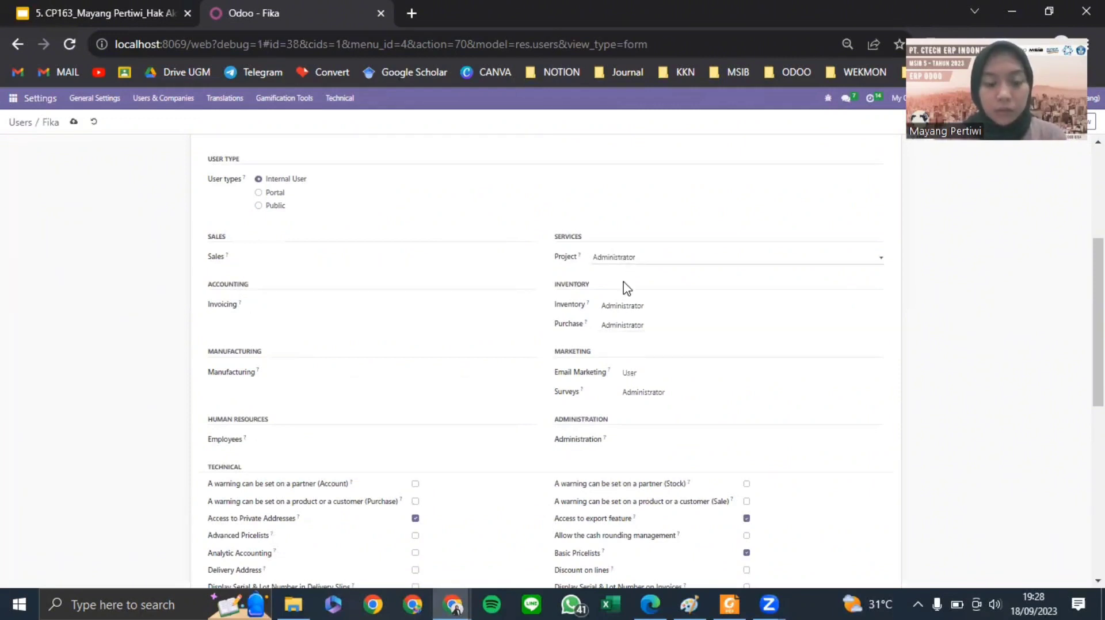
pyautogui.click(625, 286)
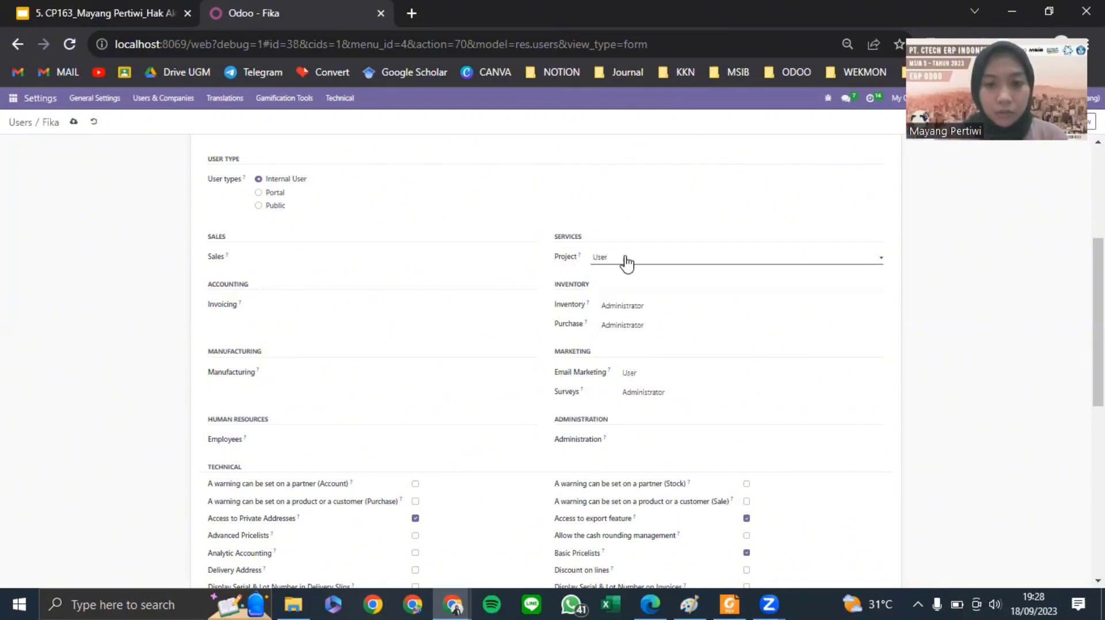
pyautogui.click(623, 266)
pyautogui.click(631, 305)
pyautogui.click(631, 311)
pyautogui.click(633, 317)
# - Set Purchase to User and Invoicing to Billing Administrator, and drop Surveys and Email Marketing access
pyautogui.click(620, 326)
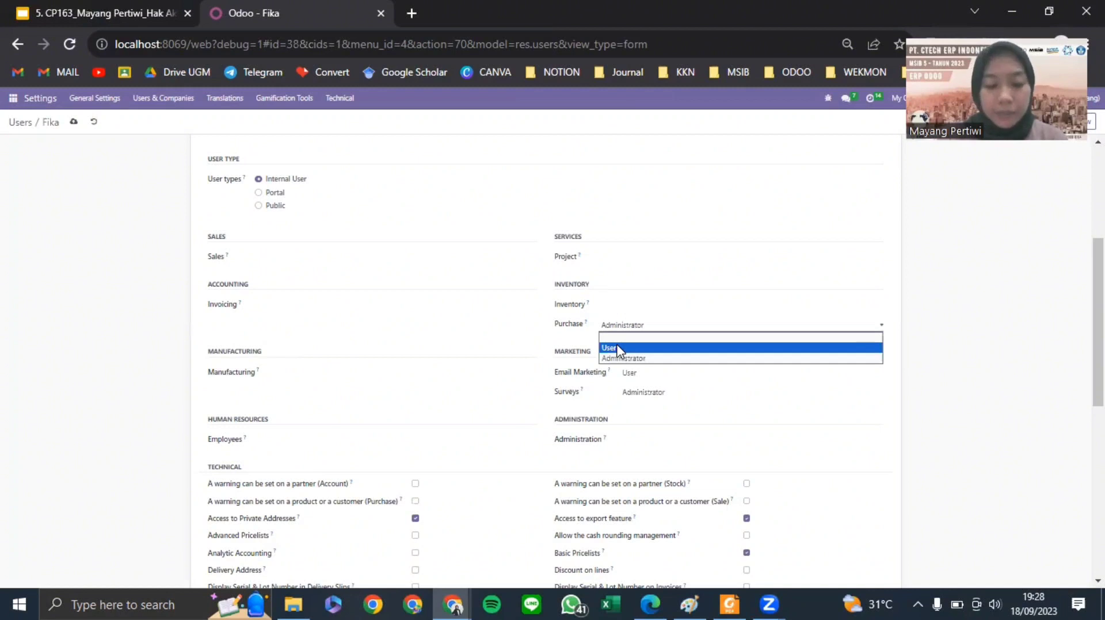
pyautogui.click(619, 348)
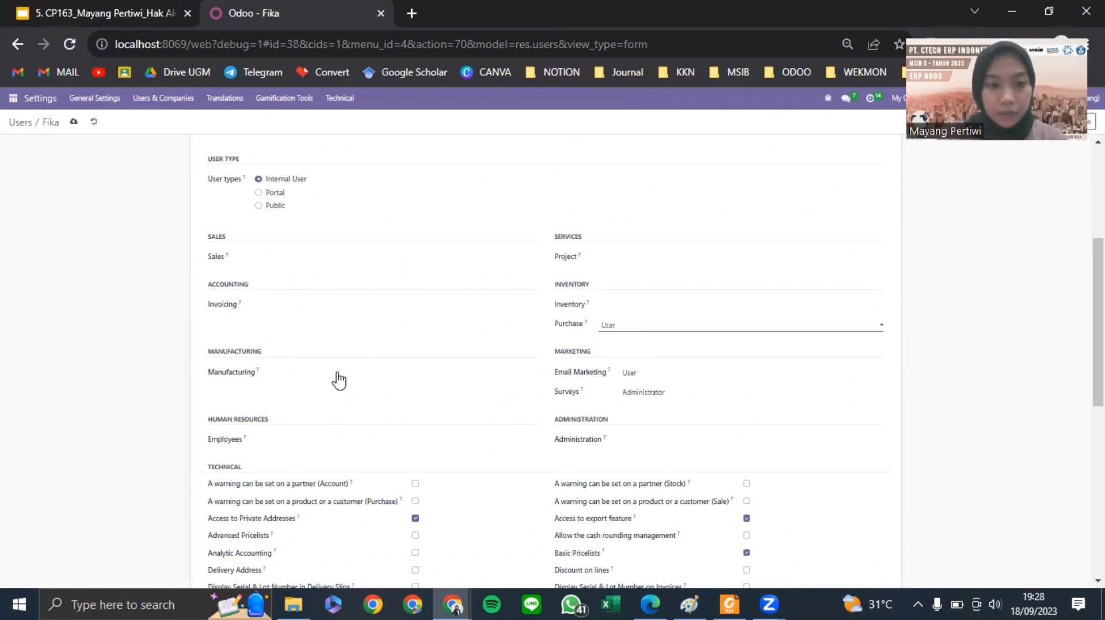
pyautogui.click(651, 394)
pyautogui.click(642, 415)
pyautogui.click(638, 374)
pyautogui.click(640, 383)
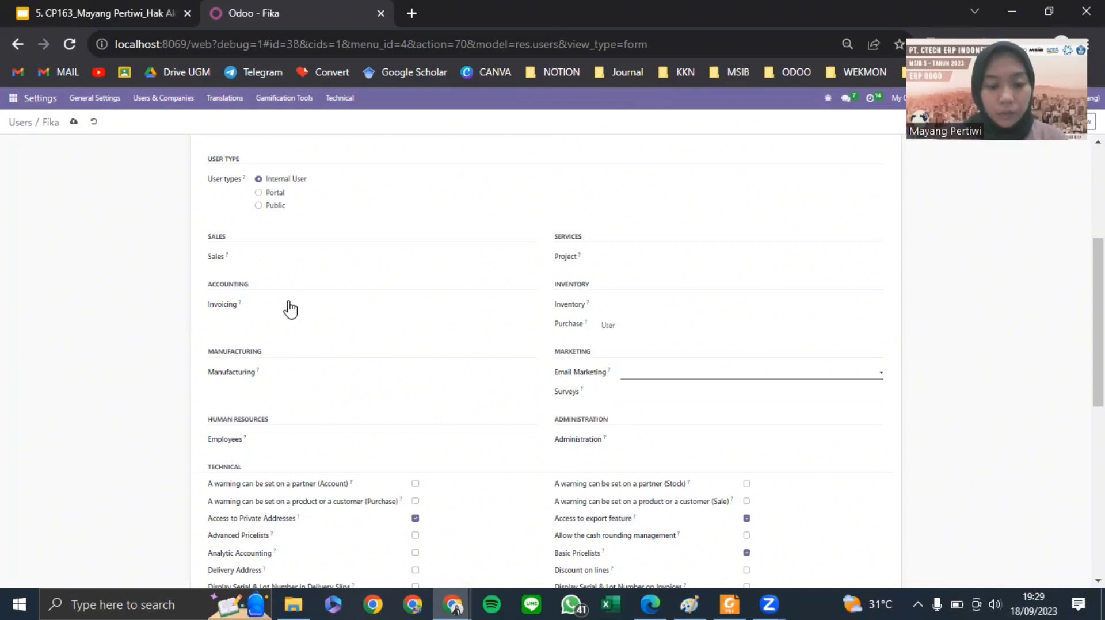
pyautogui.click(297, 308)
pyautogui.click(289, 339)
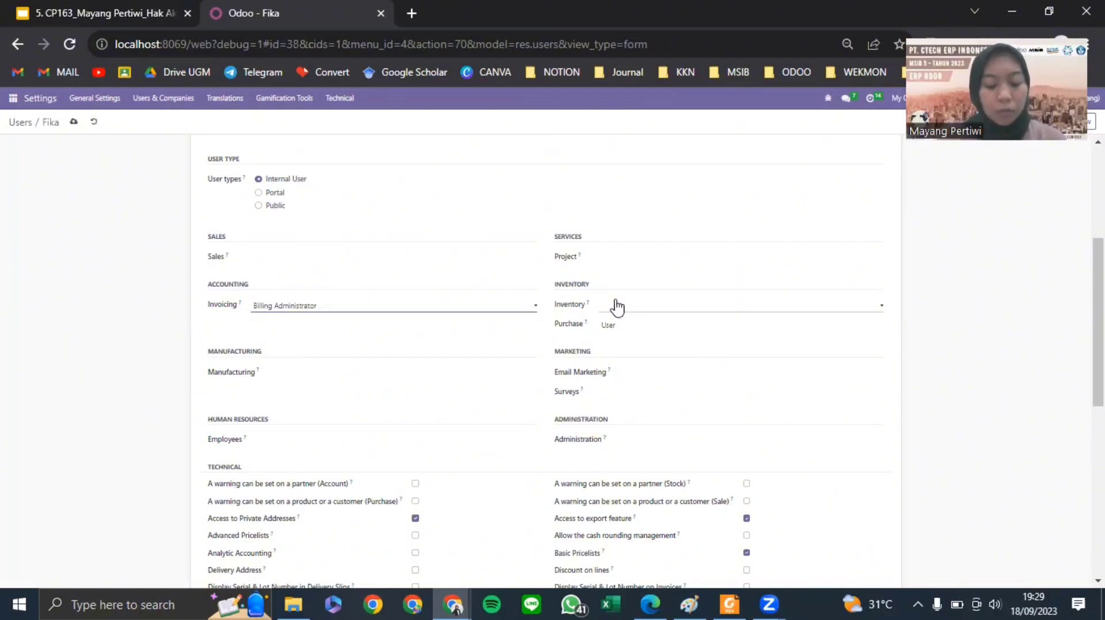
# - Untick Contact Creation, save the user and return to the Users list
pyautogui.scroll(-7, 693, 274)
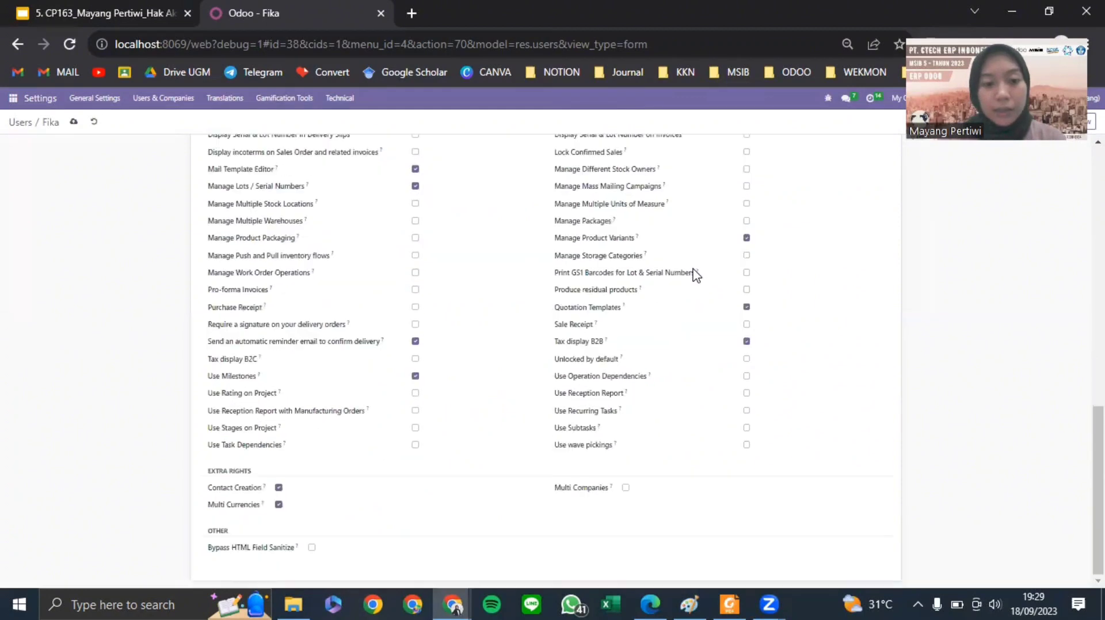
pyautogui.click(278, 487)
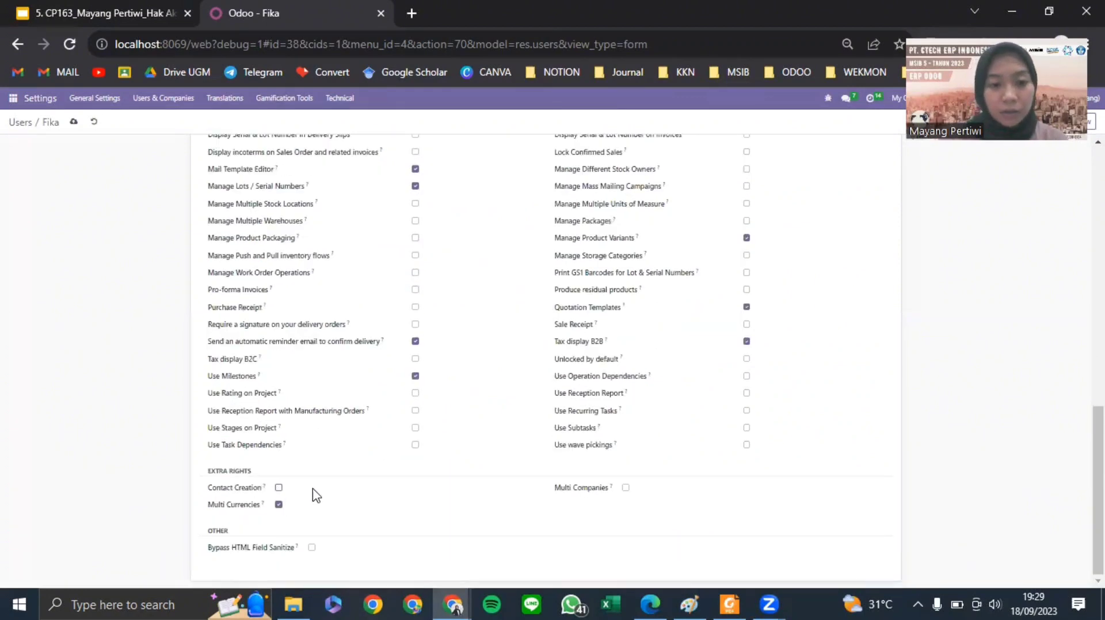
pyautogui.scroll(10, 172, 173)
pyautogui.click(72, 124)
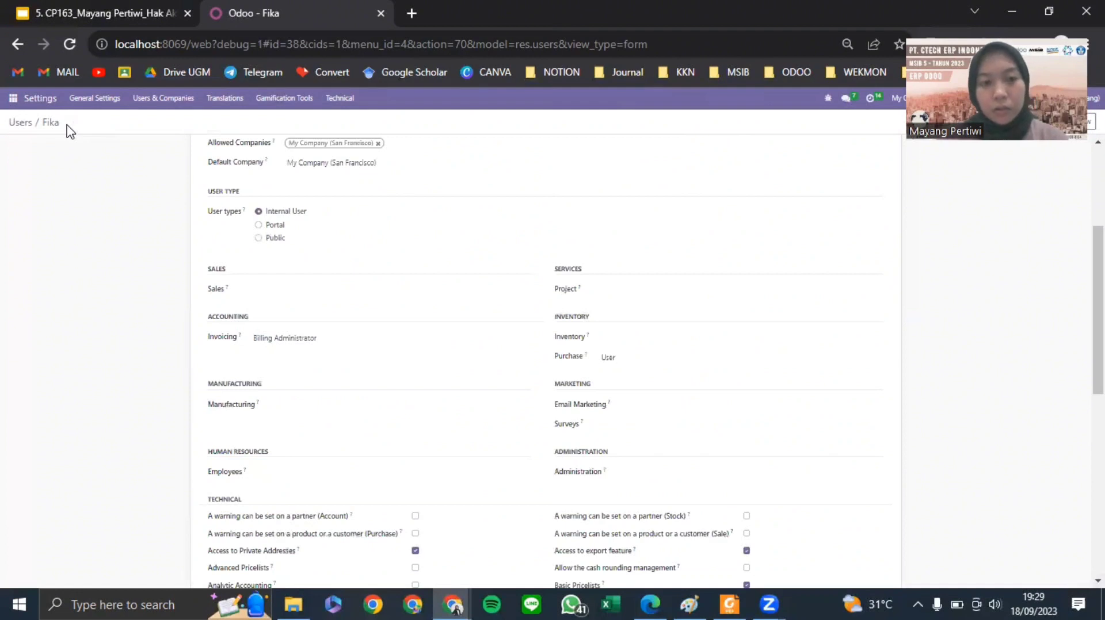
pyautogui.click(19, 123)
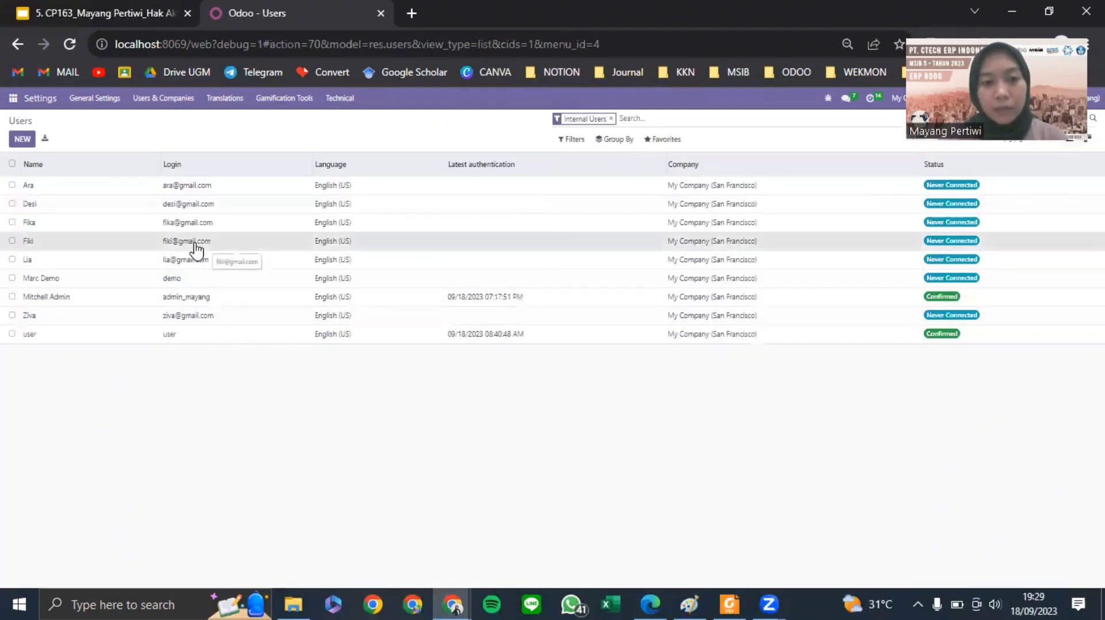
# - Open the following imported user and clear their Manufacturing, Employees, Project and Inventory rights
pyautogui.click(195, 248)
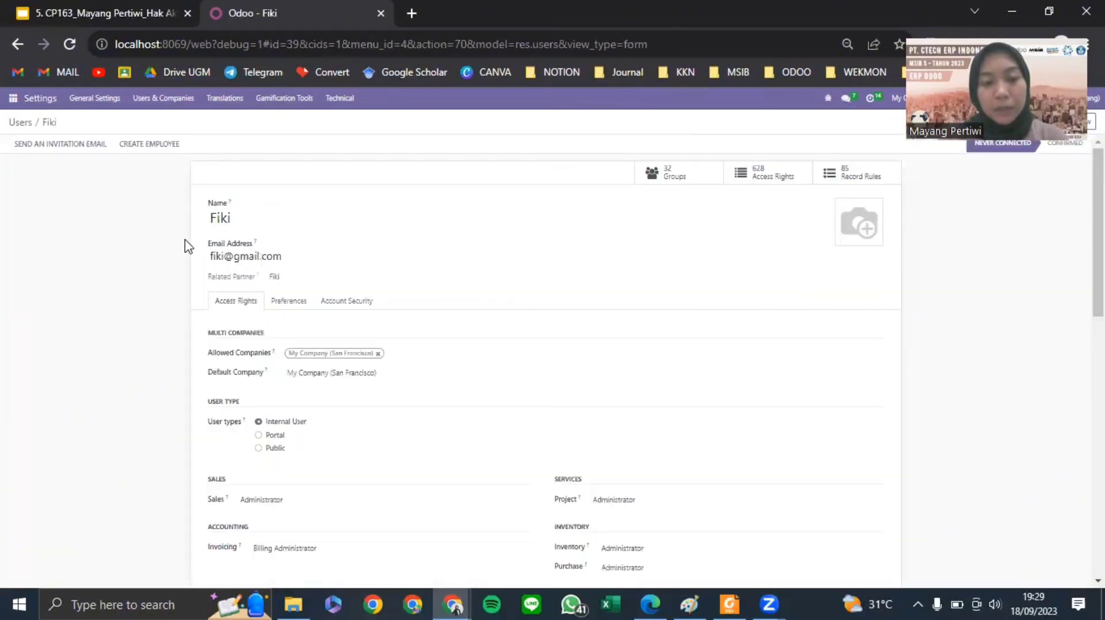
pyautogui.scroll(-3, 297, 321)
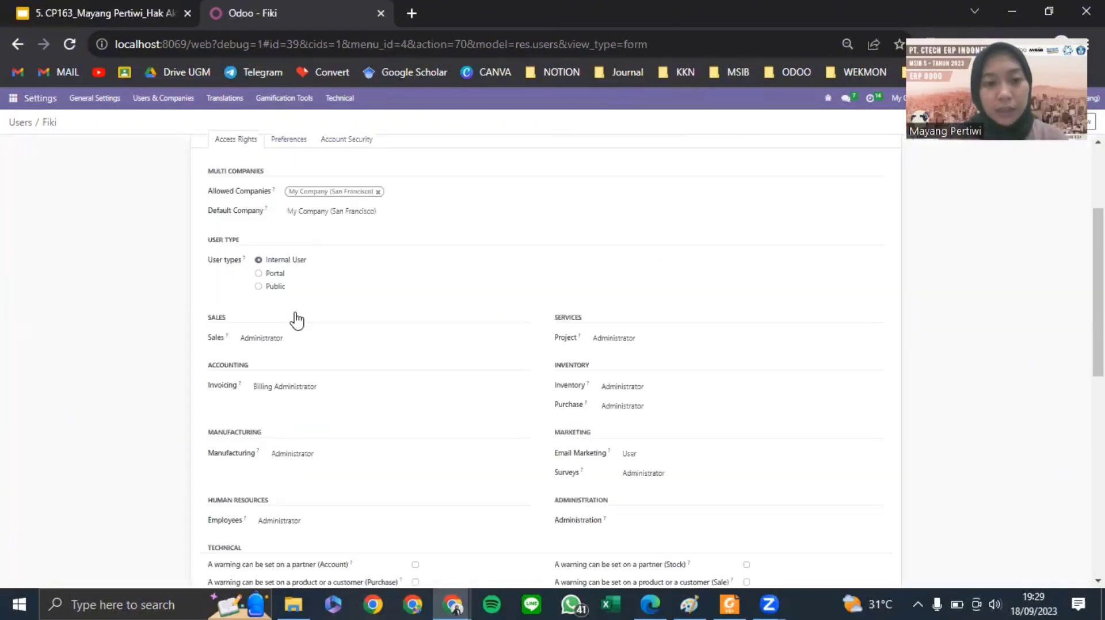
pyautogui.scroll(-2, 297, 320)
pyautogui.click(295, 373)
pyautogui.click(311, 442)
pyautogui.click(291, 452)
pyautogui.click(635, 262)
pyautogui.click(637, 271)
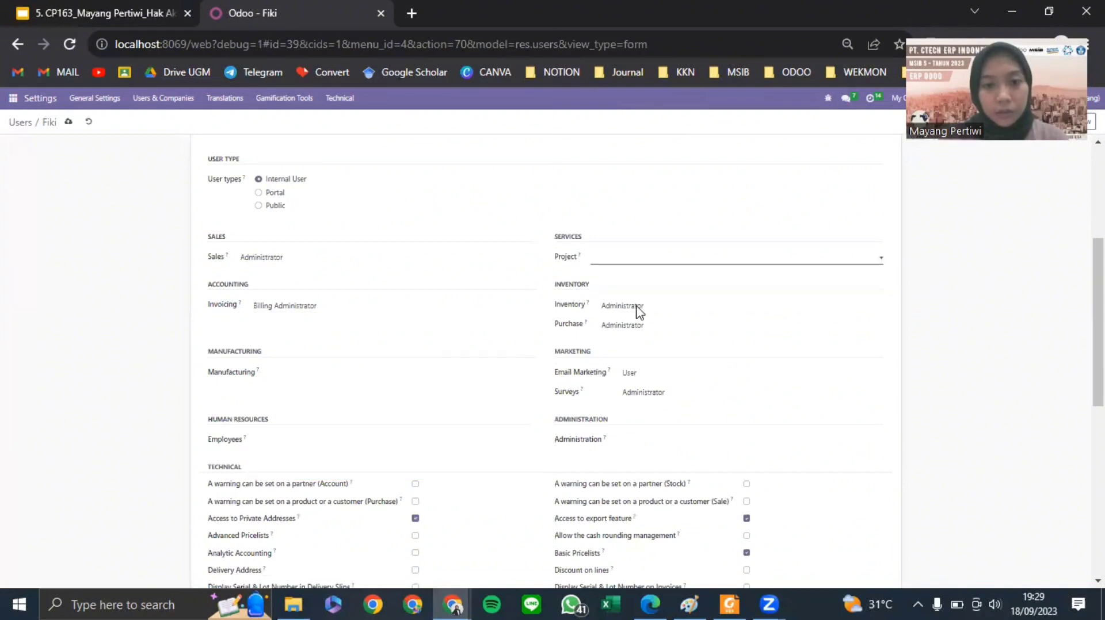
pyautogui.click(637, 306)
pyautogui.click(643, 343)
# - Set Purchase to User and clear the Email Marketing, Surveys and Sales rights
pyautogui.click(630, 325)
pyautogui.click(608, 346)
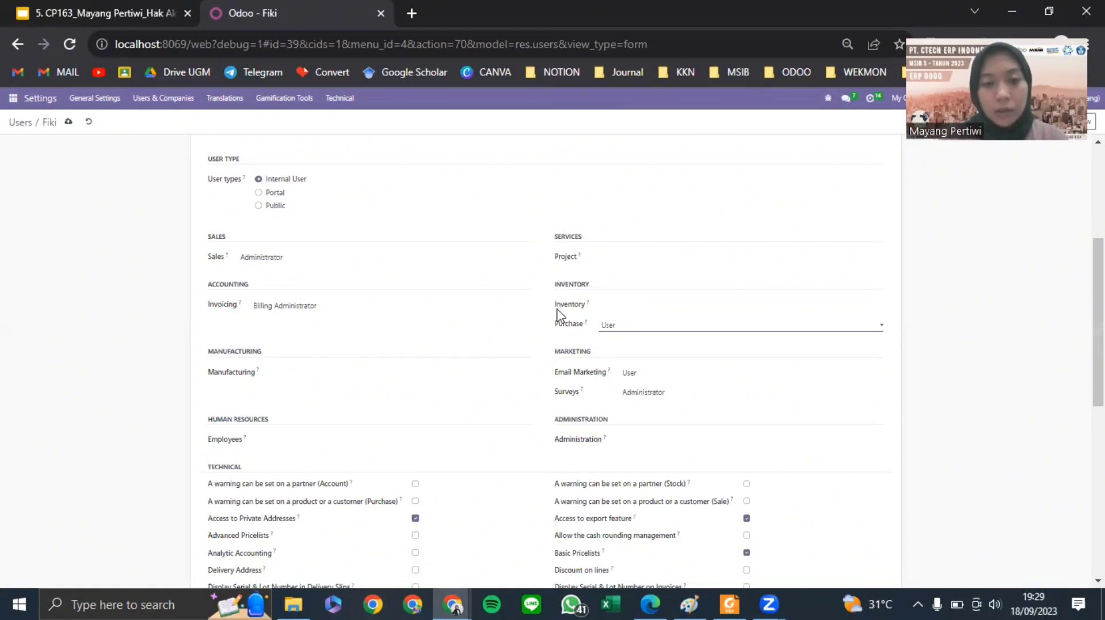
pyautogui.click(641, 373)
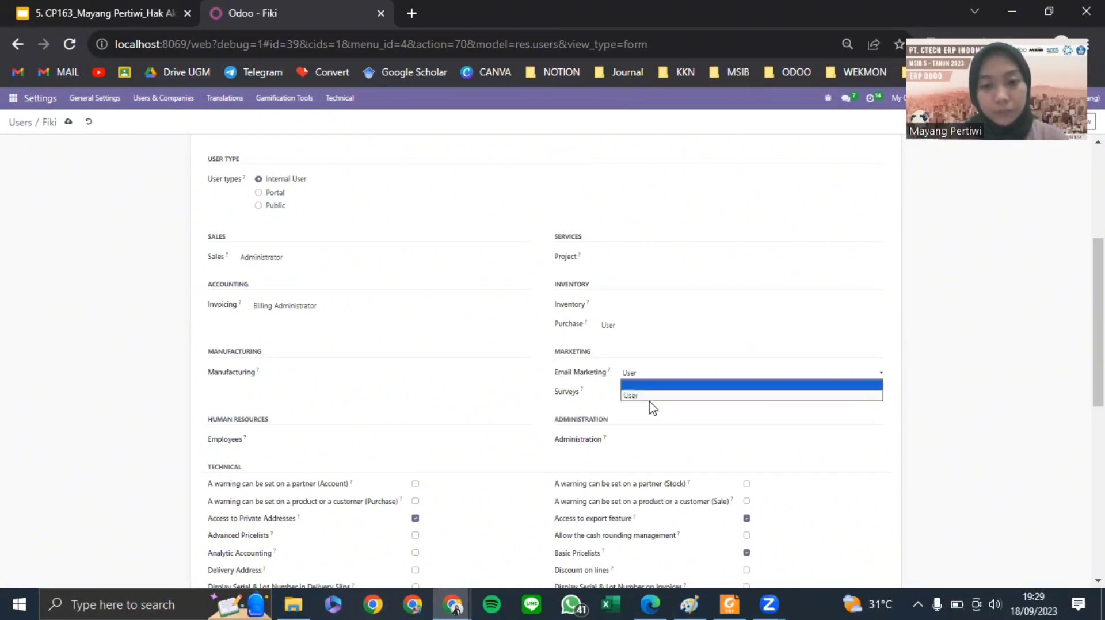
pyautogui.click(650, 385)
pyautogui.click(649, 392)
pyautogui.click(649, 405)
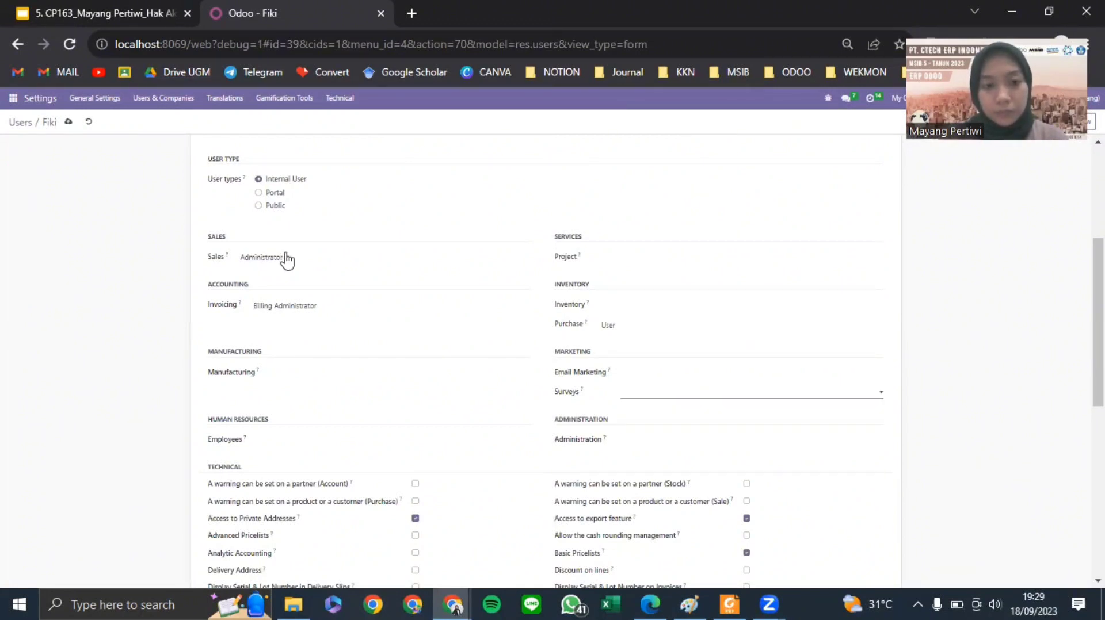
pyautogui.click(286, 259)
pyautogui.click(485, 267)
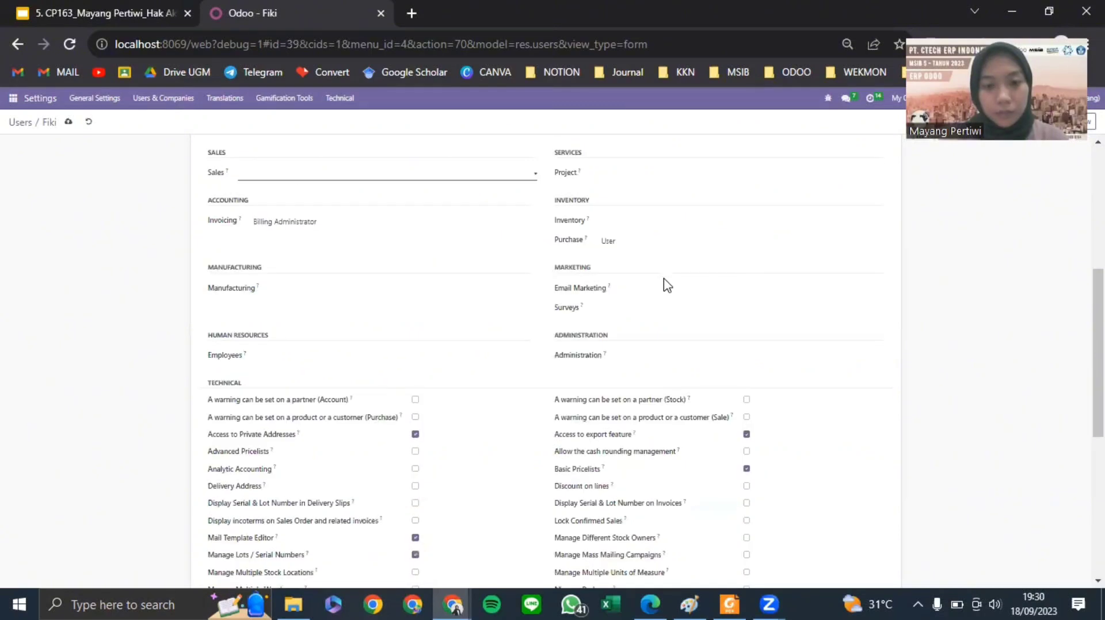
# - Save the user's access rights and go back to the Users list
pyautogui.scroll(-6, 663, 281)
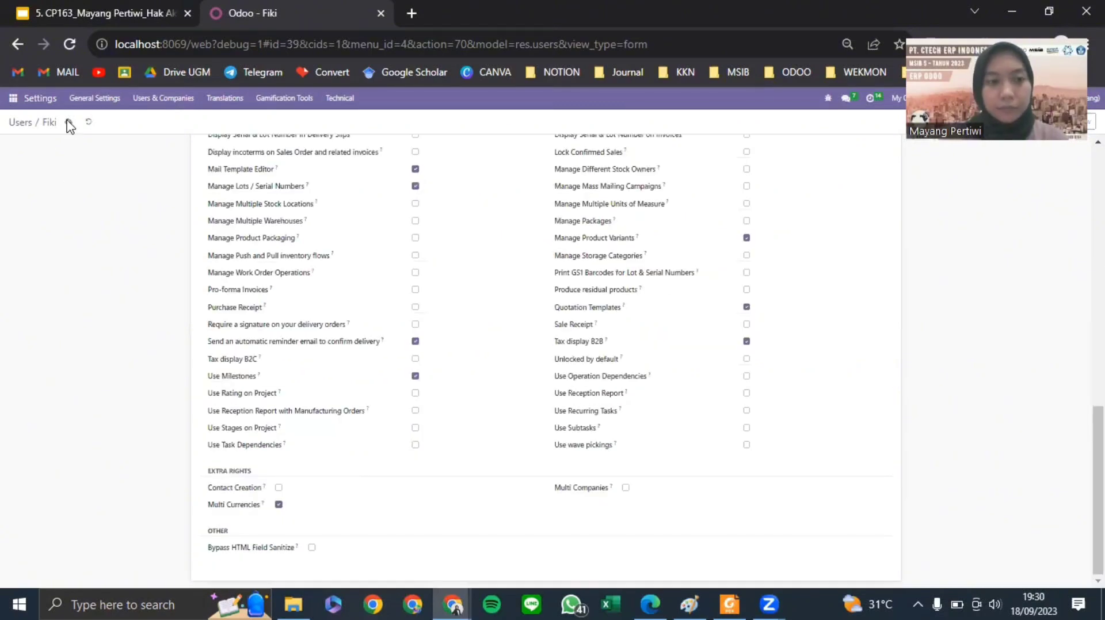
pyautogui.click(70, 122)
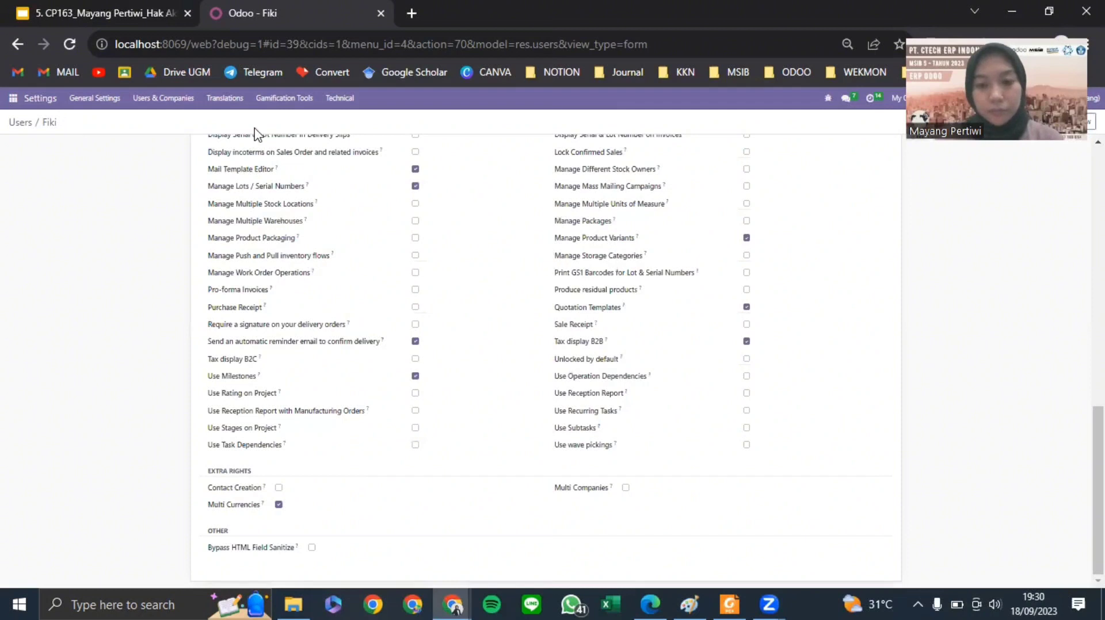
pyautogui.click(21, 122)
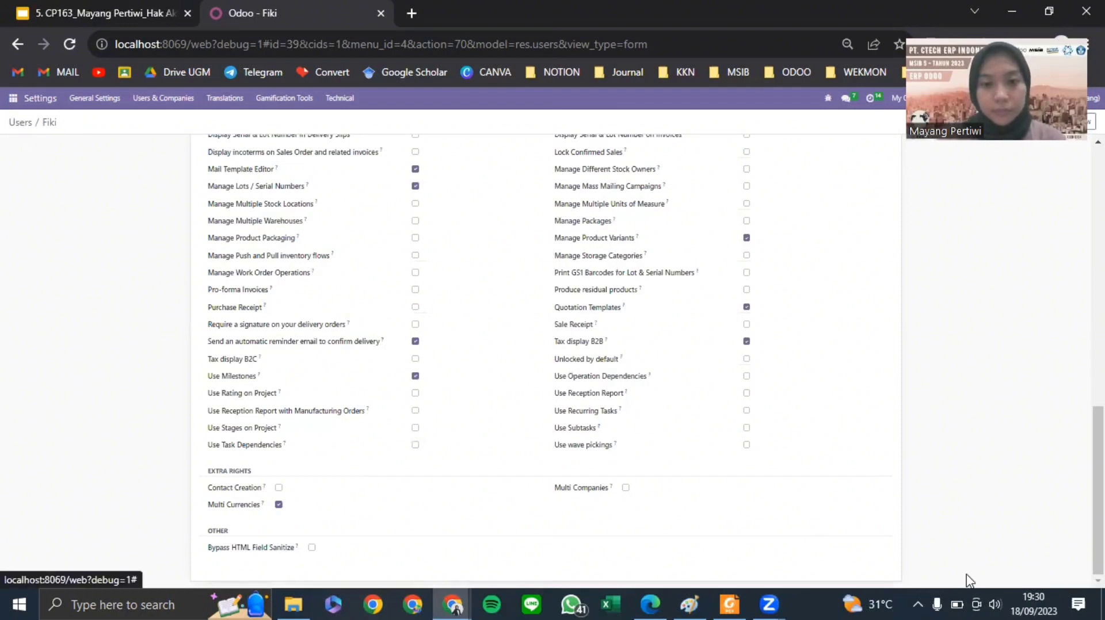
# - Tile the Users list beside the incognito window showing the data_mayang login page
pyautogui.click(755, 492)
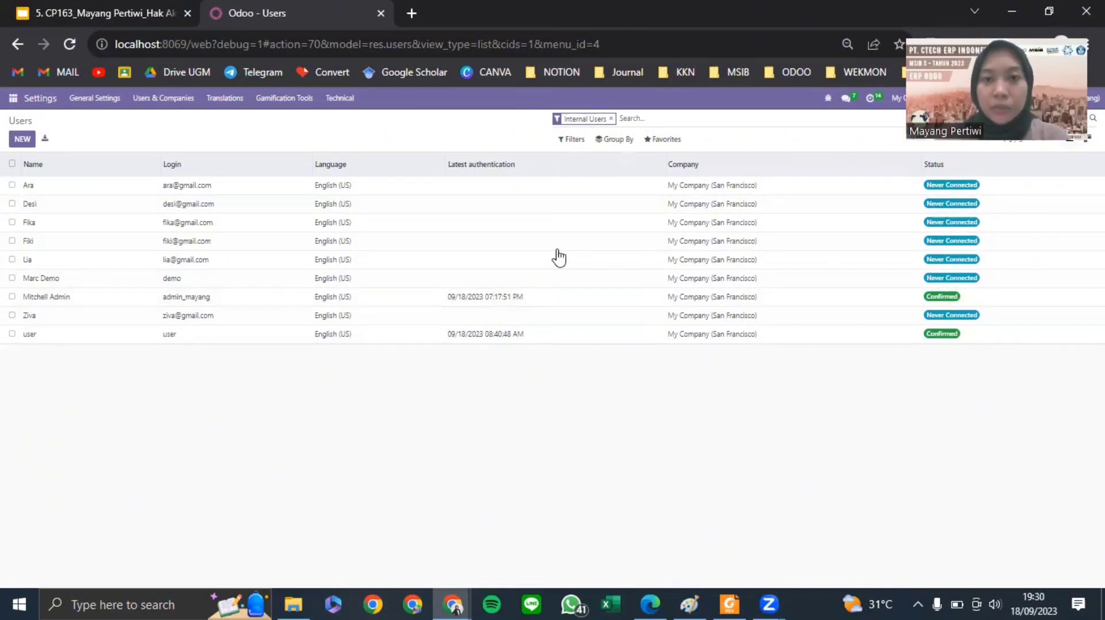
pyautogui.click(1047, 13)
pyautogui.doubleClick(446, 107)
pyautogui.click(455, 599)
pyautogui.click(388, 513)
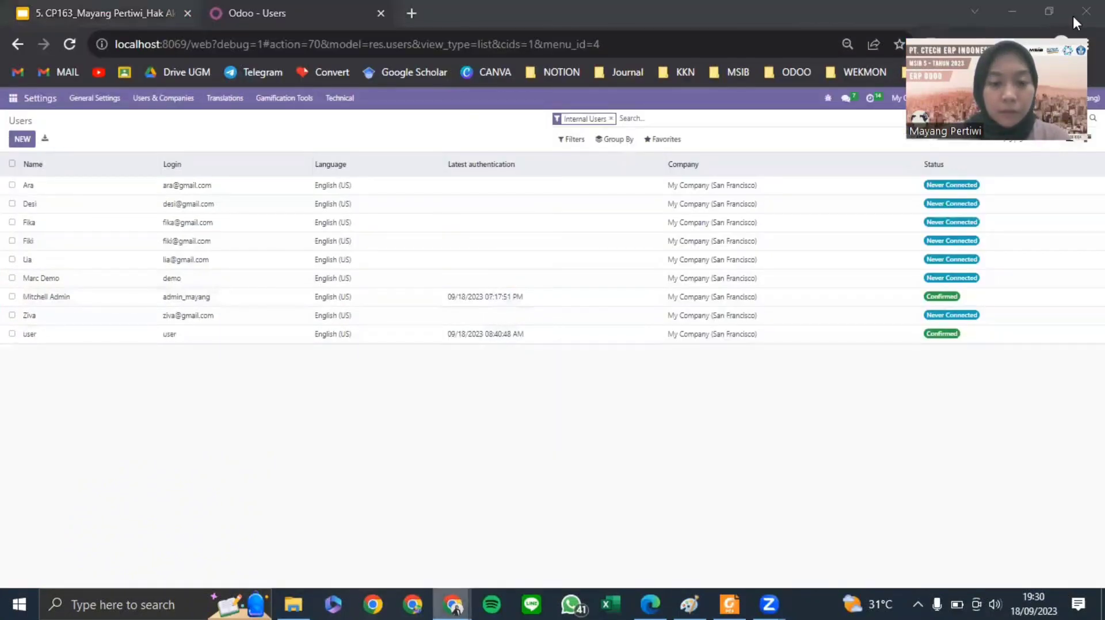
pyautogui.click(1048, 11)
pyautogui.moveTo(381, 105); pyautogui.dragTo(436, 116)
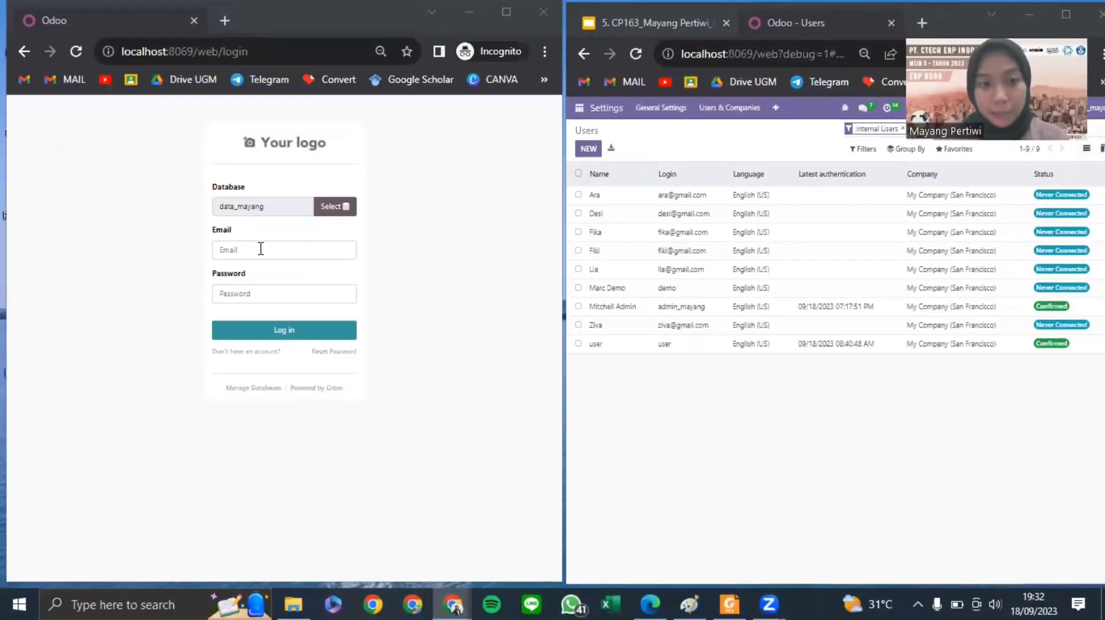
# - Log in as the first imported user with their saved email and password, then log out
pyautogui.click(261, 248)
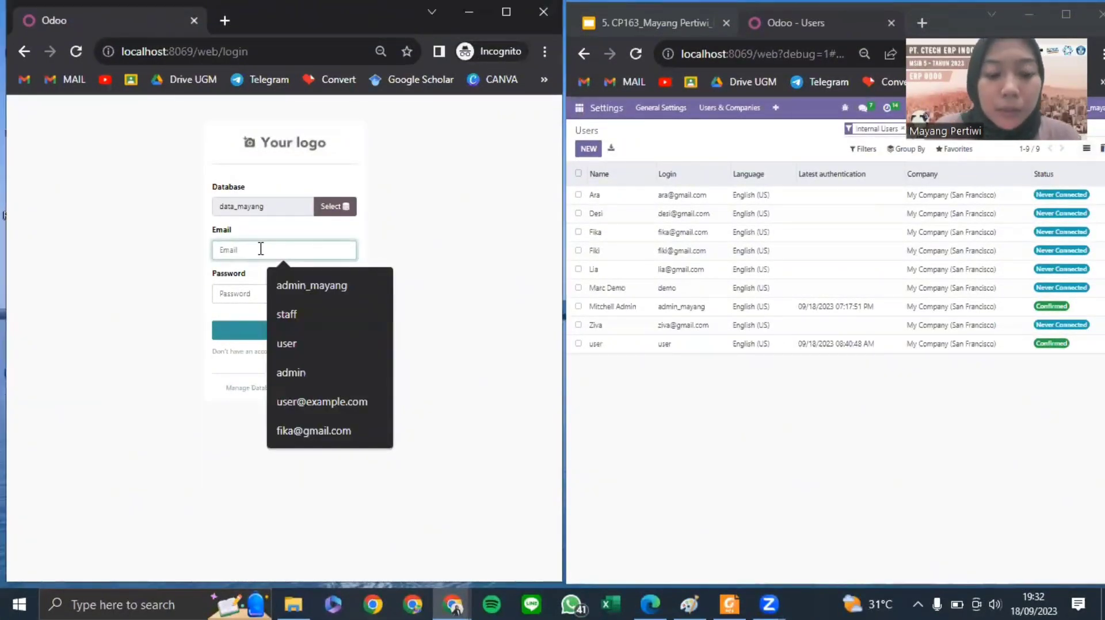
pyautogui.write('ziva')
pyautogui.click(288, 283)
pyautogui.click(276, 298)
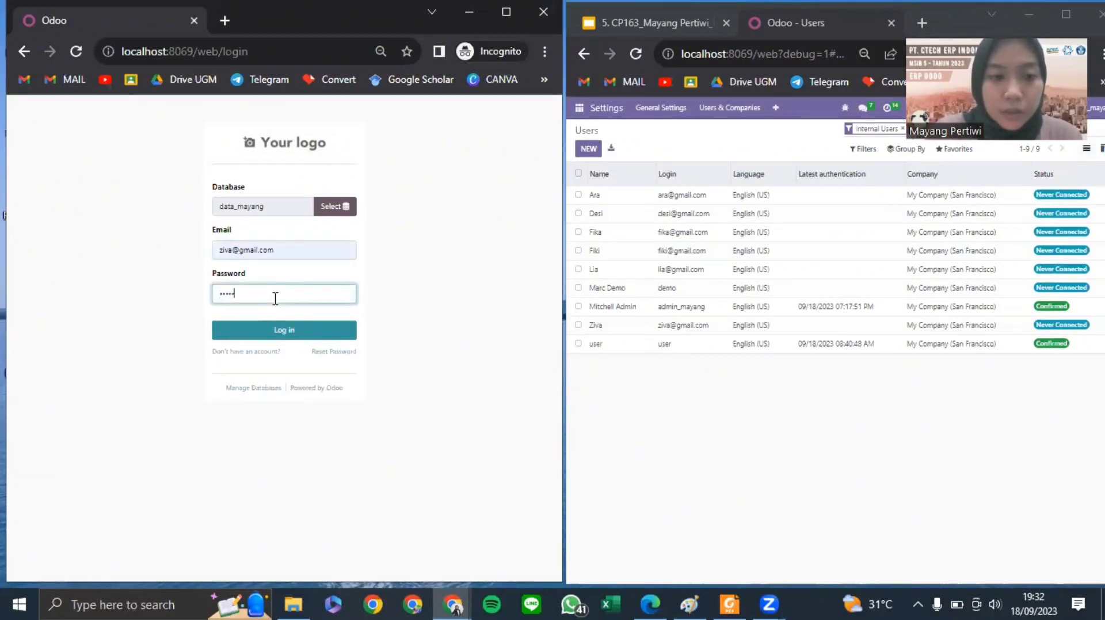
pyautogui.press('BackSpace')
pyautogui.press('BackSpace')
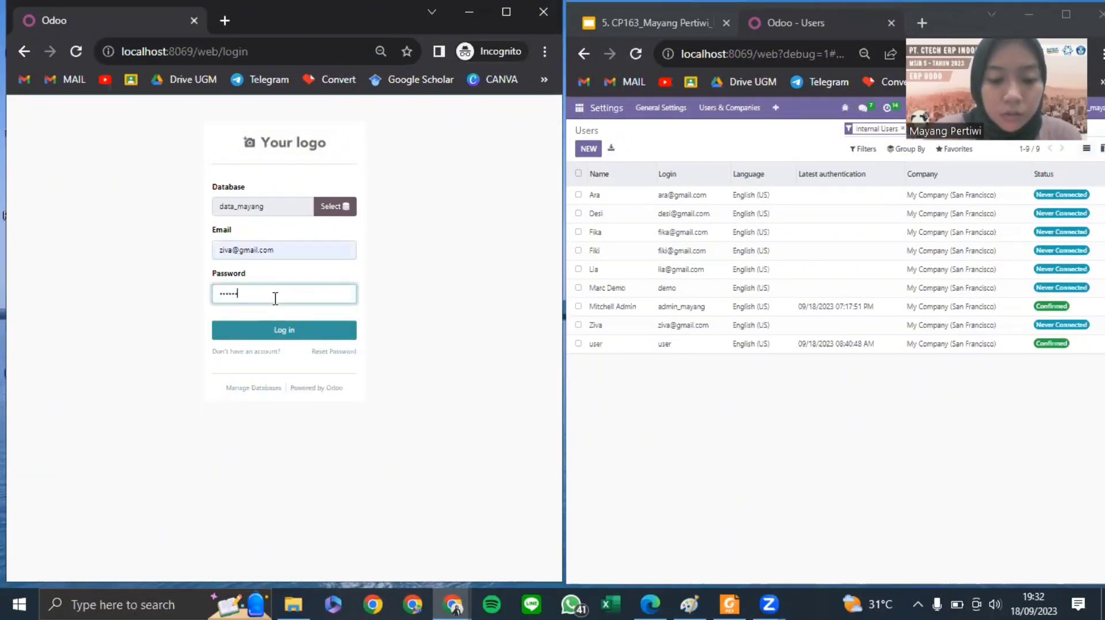
pyautogui.click(285, 323)
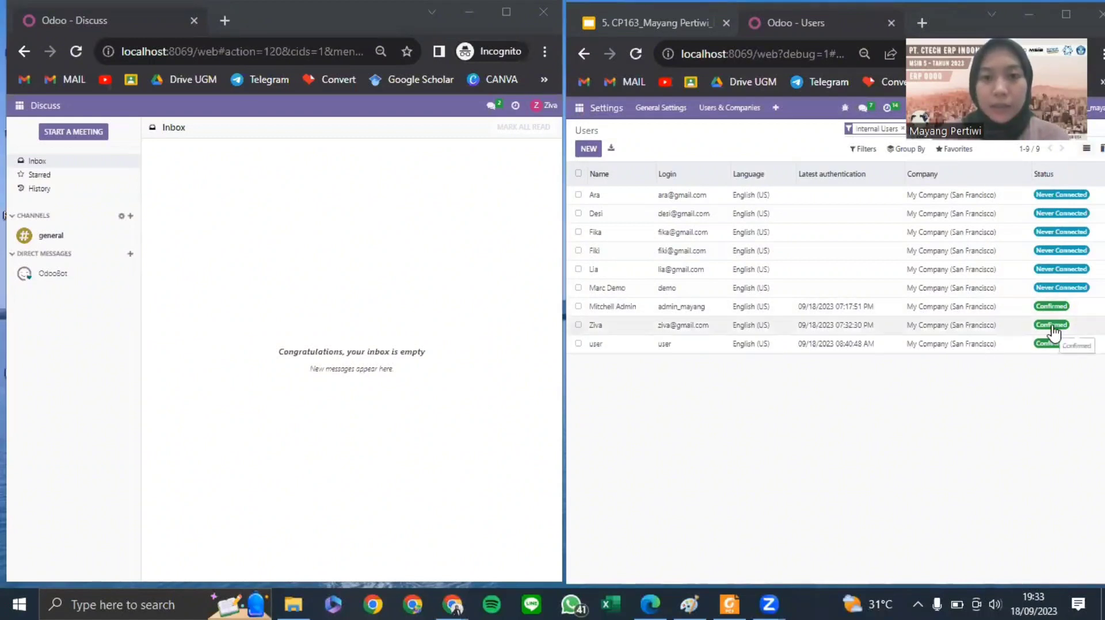
pyautogui.click(544, 105)
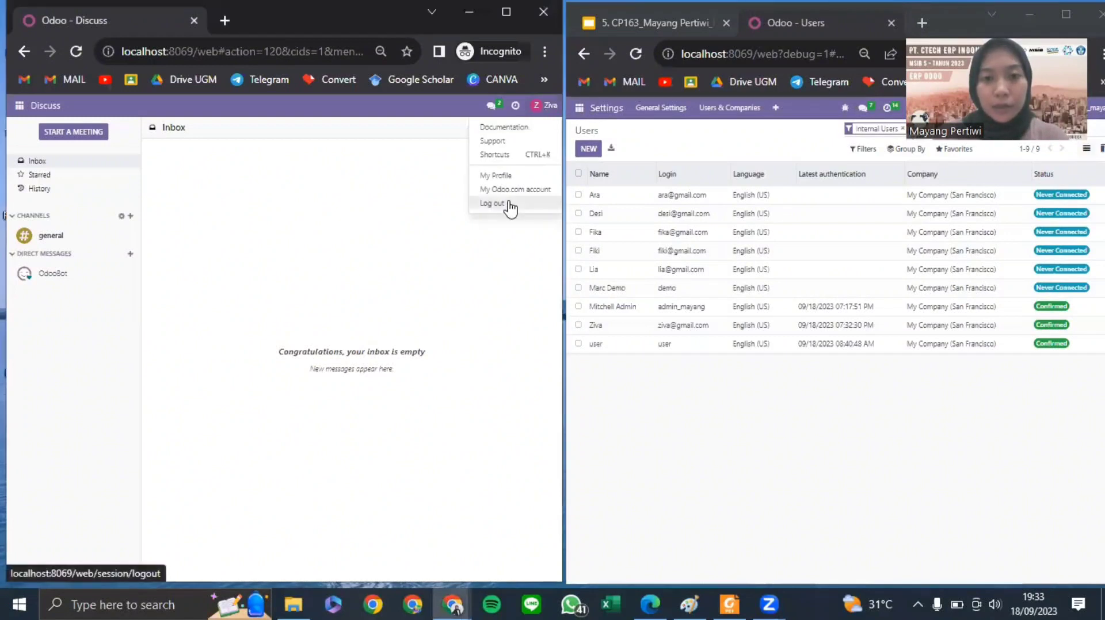
pyautogui.click(493, 203)
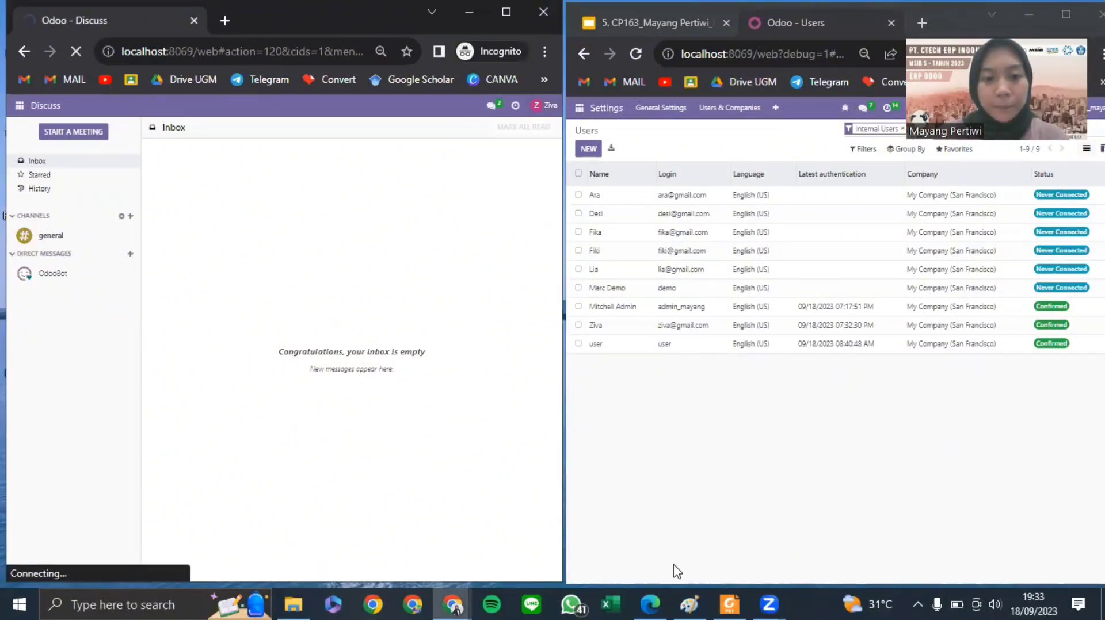
# - Log in as the second imported user with their saved email and password, then log out
pyautogui.click(280, 245)
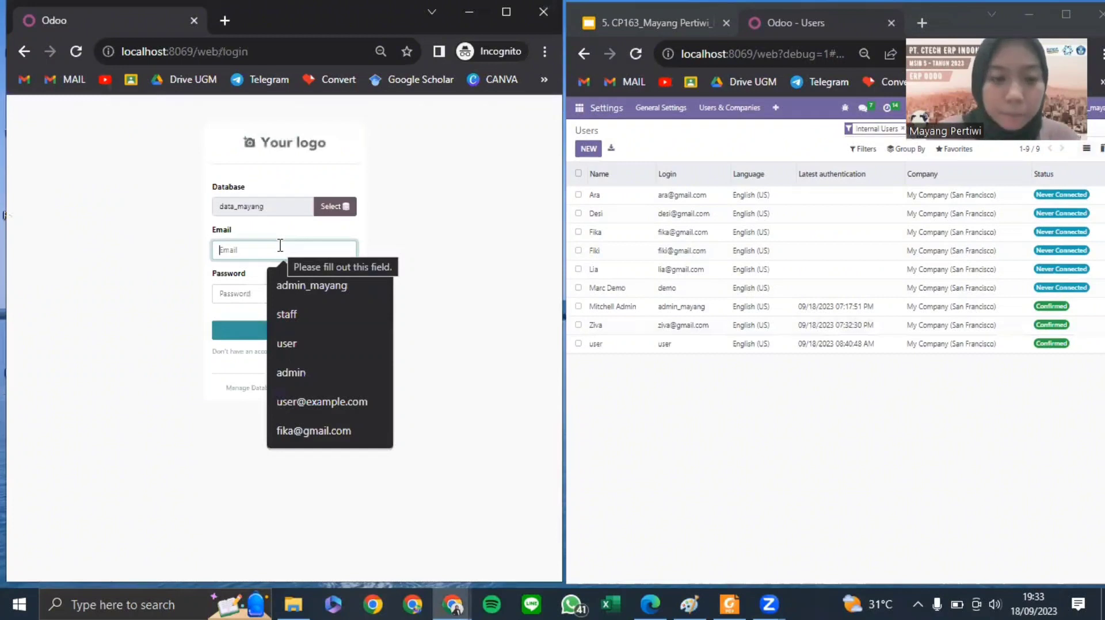
pyautogui.write('lia')
pyautogui.click(278, 285)
pyautogui.click(277, 291)
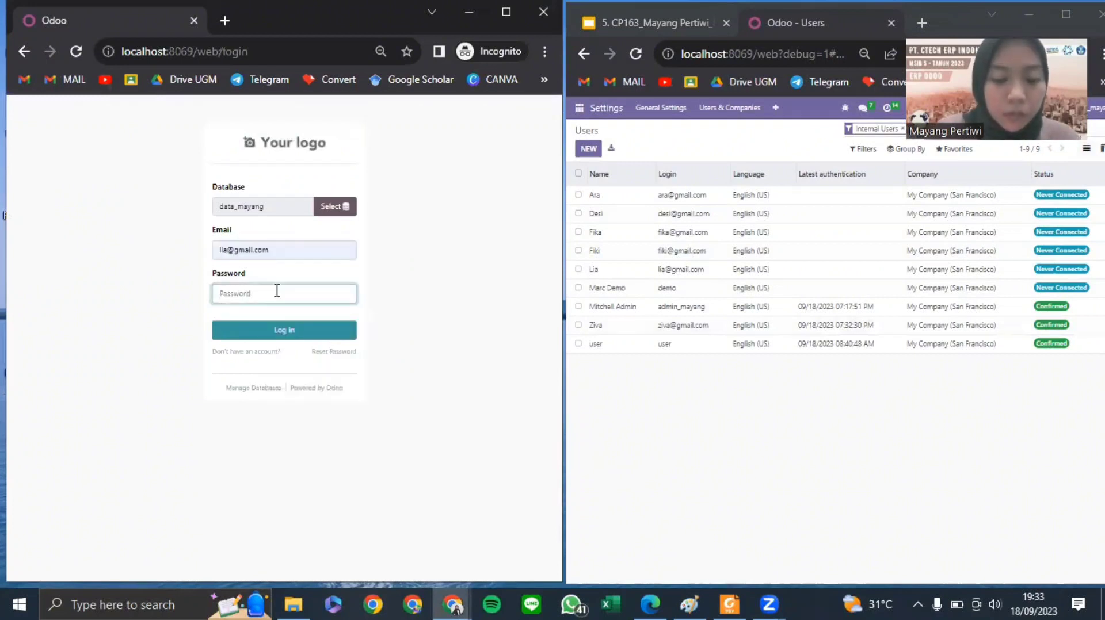
pyautogui.write('*******')
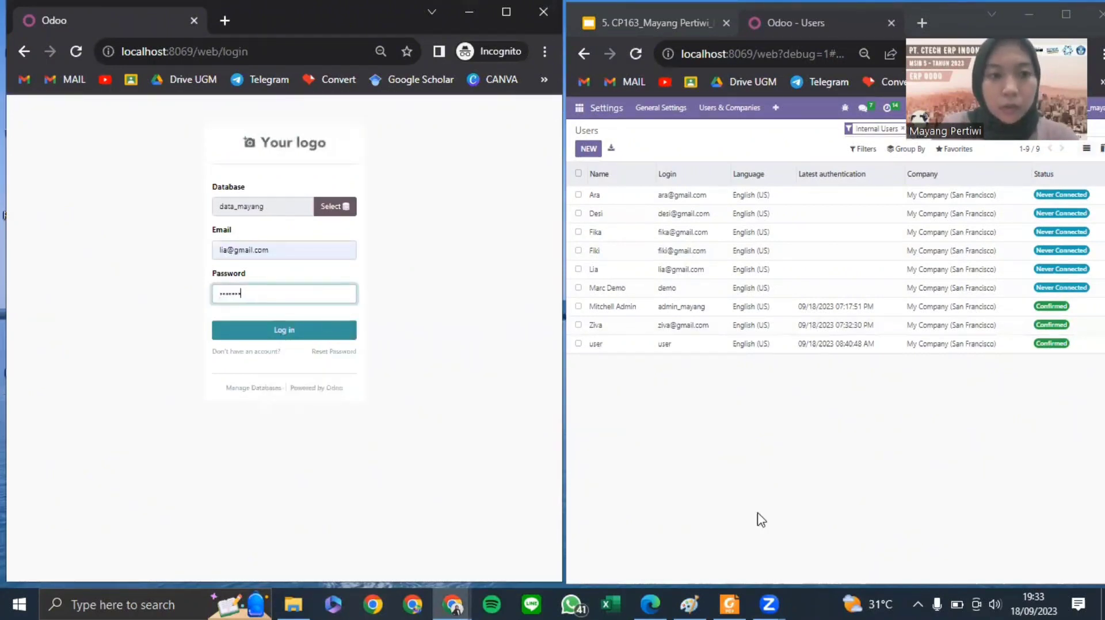
pyautogui.press('Return')
pyautogui.click(763, 603)
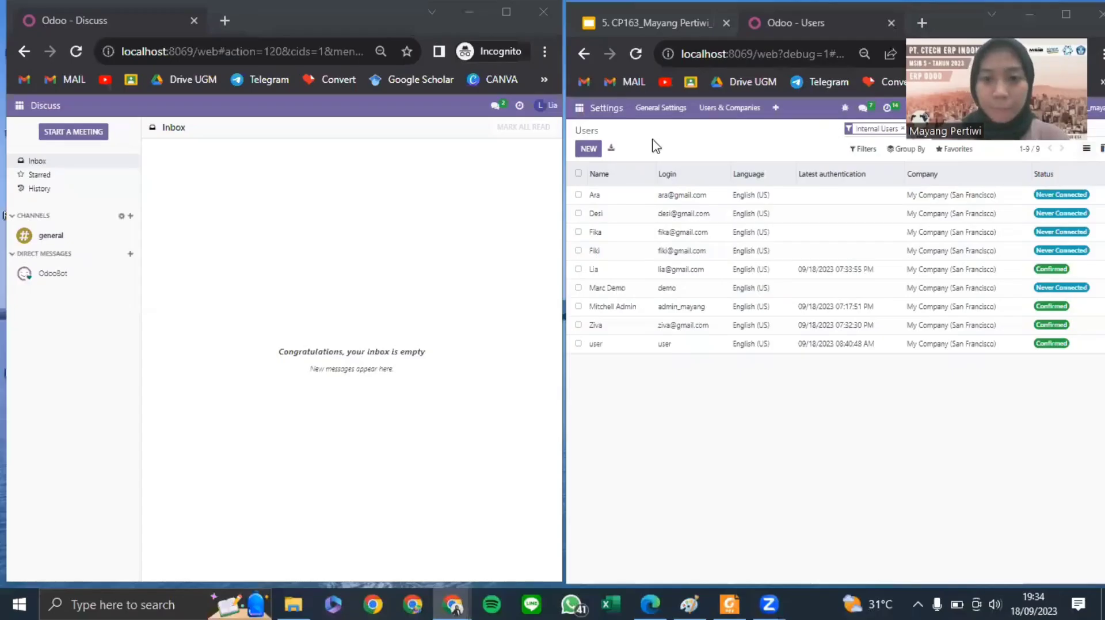
pyautogui.click(495, 207)
pyautogui.click(547, 105)
pyautogui.click(495, 205)
# - Log in as a third imported user using their saved email and password
pyautogui.write('d')
pyautogui.click(321, 288)
pyautogui.click(256, 293)
pyautogui.write('******')
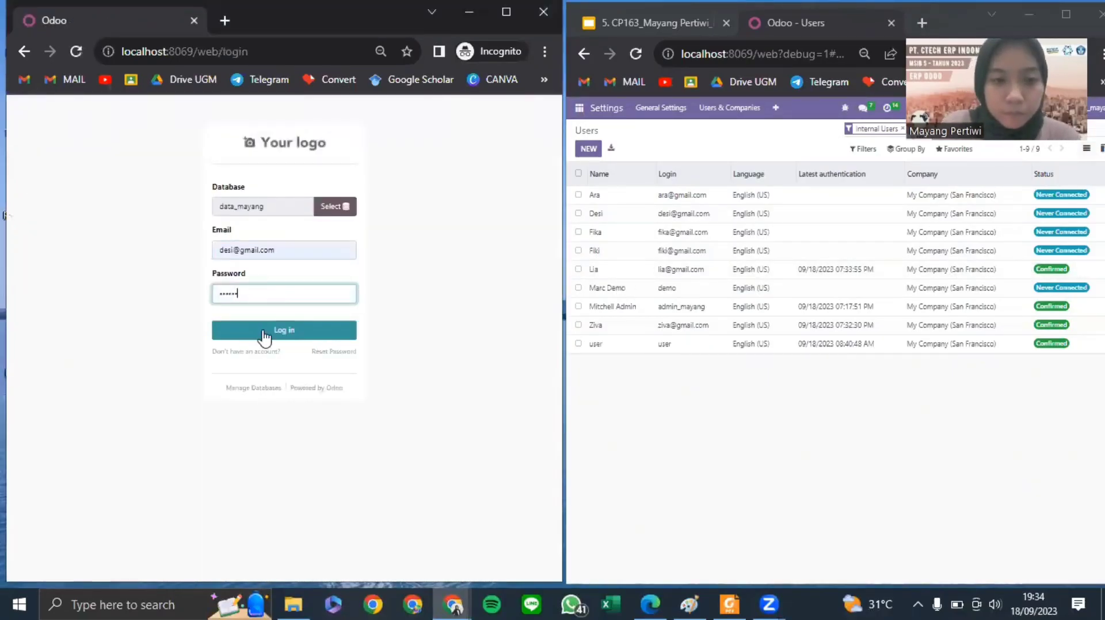
pyautogui.click(264, 334)
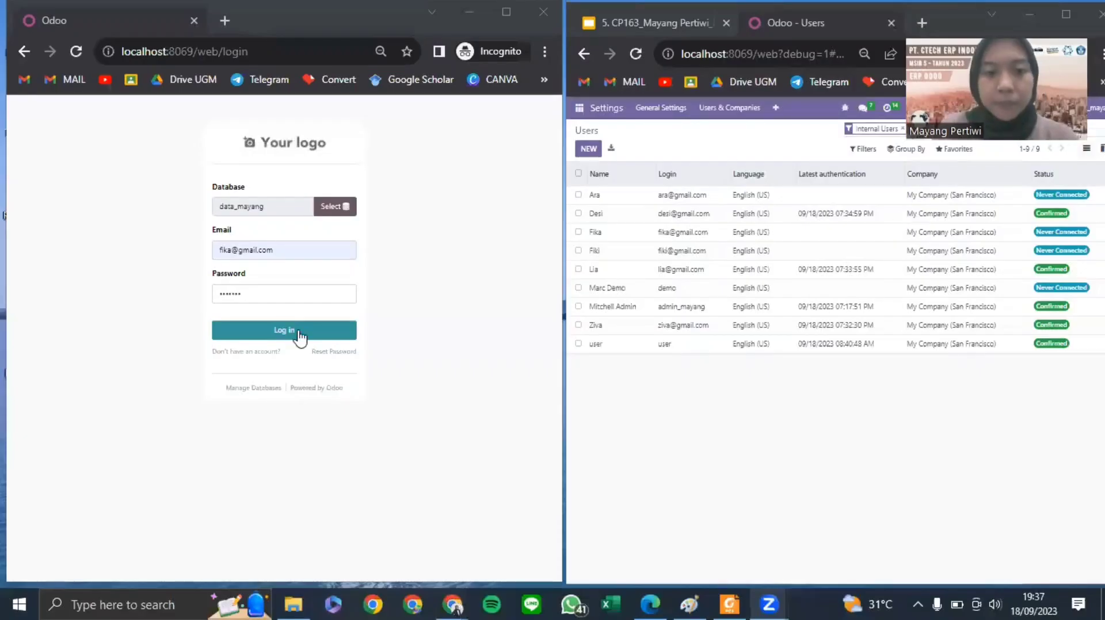
# - Sign in as the restricted user and open Purchase's Requests for Quotation beside the admin view
pyautogui.click(299, 337)
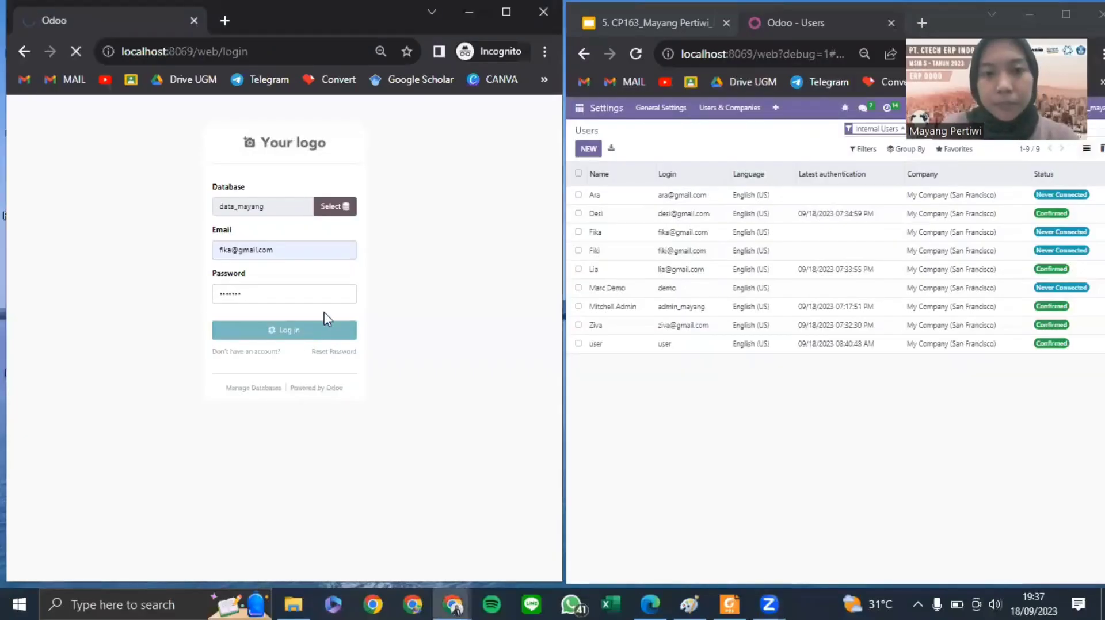
pyautogui.click(636, 53)
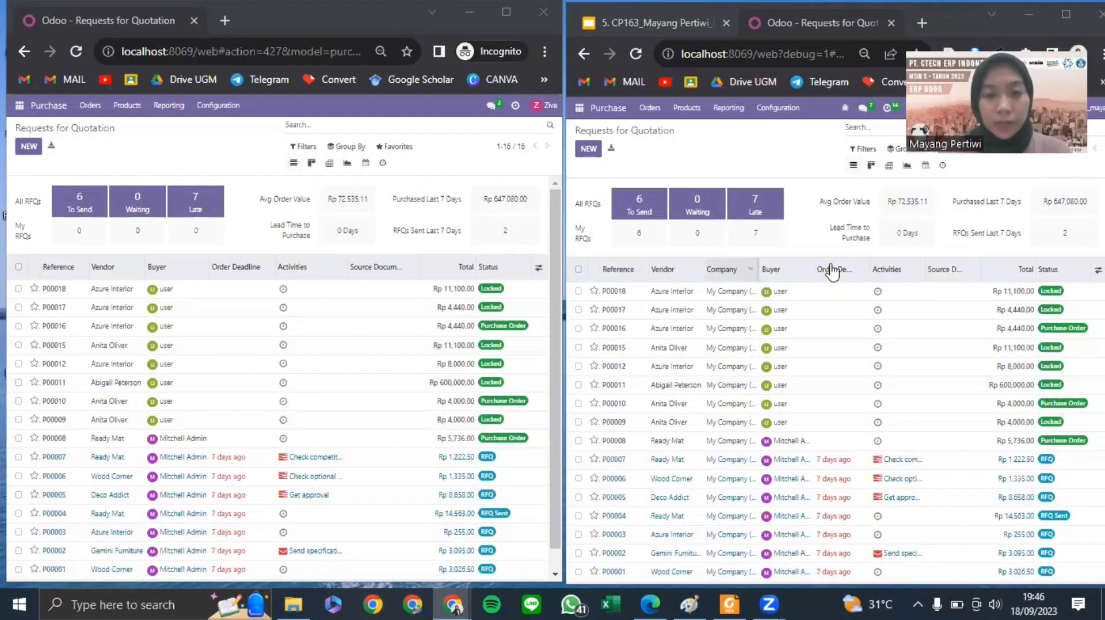
pyautogui.moveTo(832, 272)
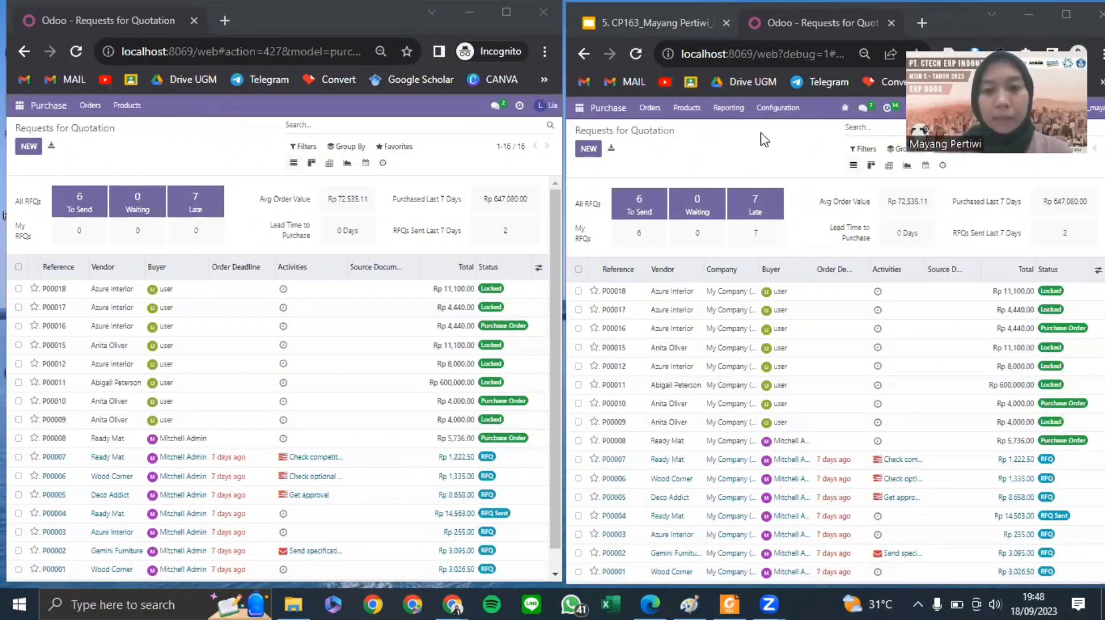
# - Log out and log in as further imported users in turn, ending signed out
pyautogui.click(546, 106)
pyautogui.click(496, 204)
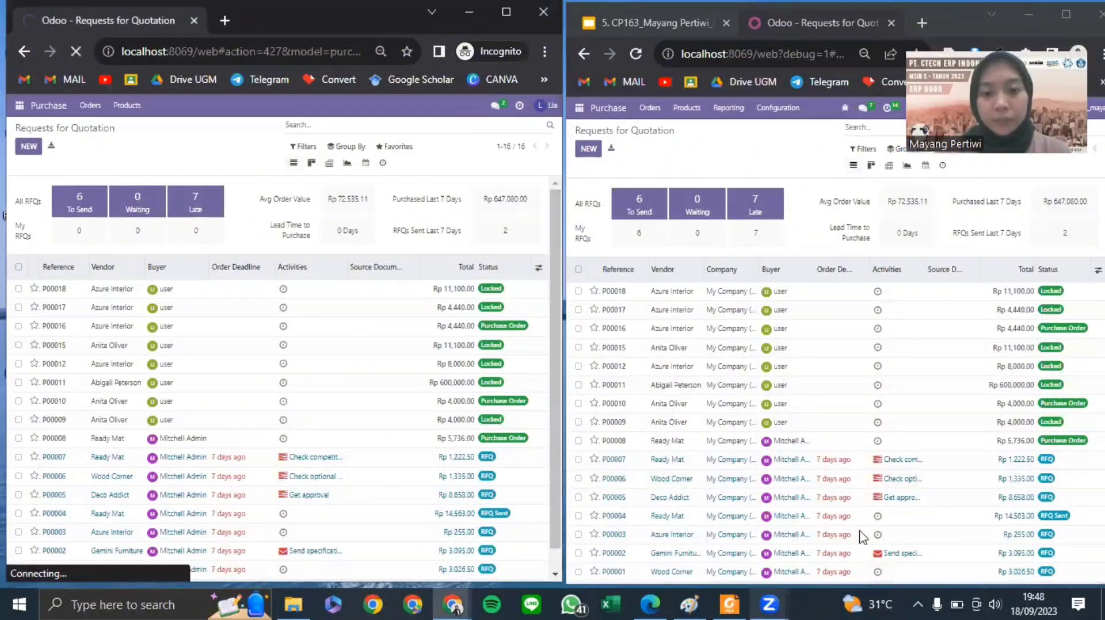
pyautogui.click(289, 337)
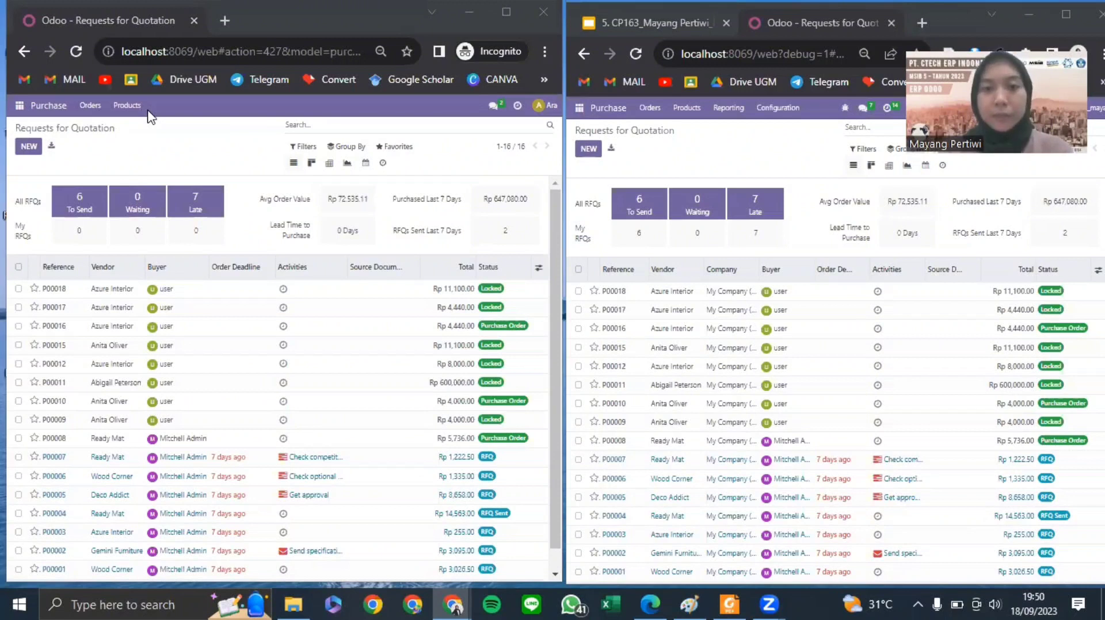
pyautogui.click(548, 106)
pyautogui.click(507, 201)
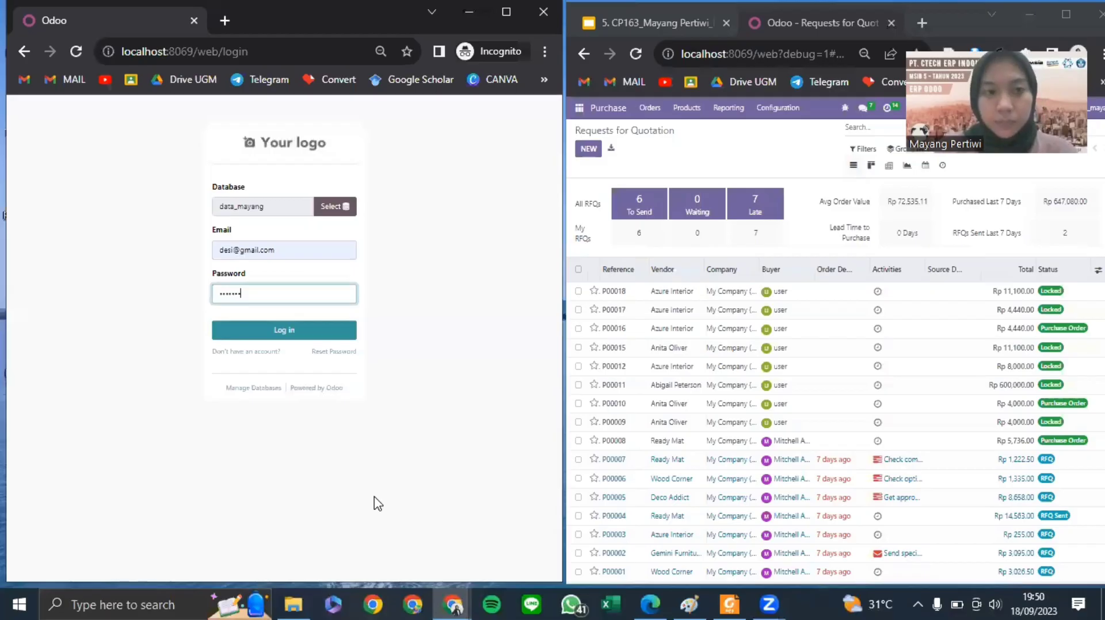
pyautogui.press('Return')
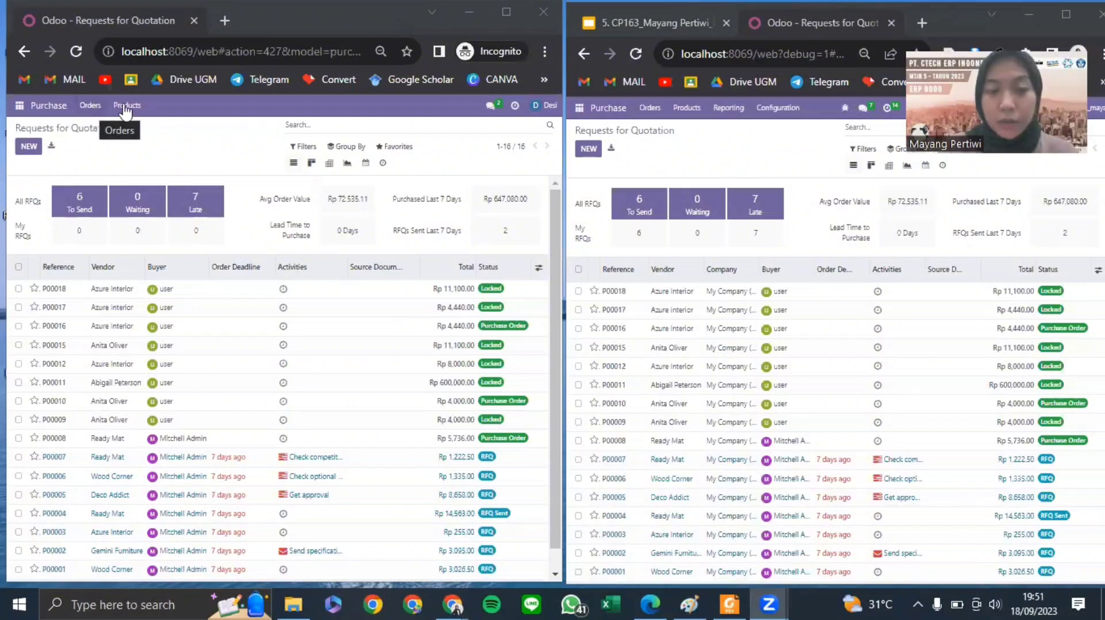
pyautogui.click(544, 106)
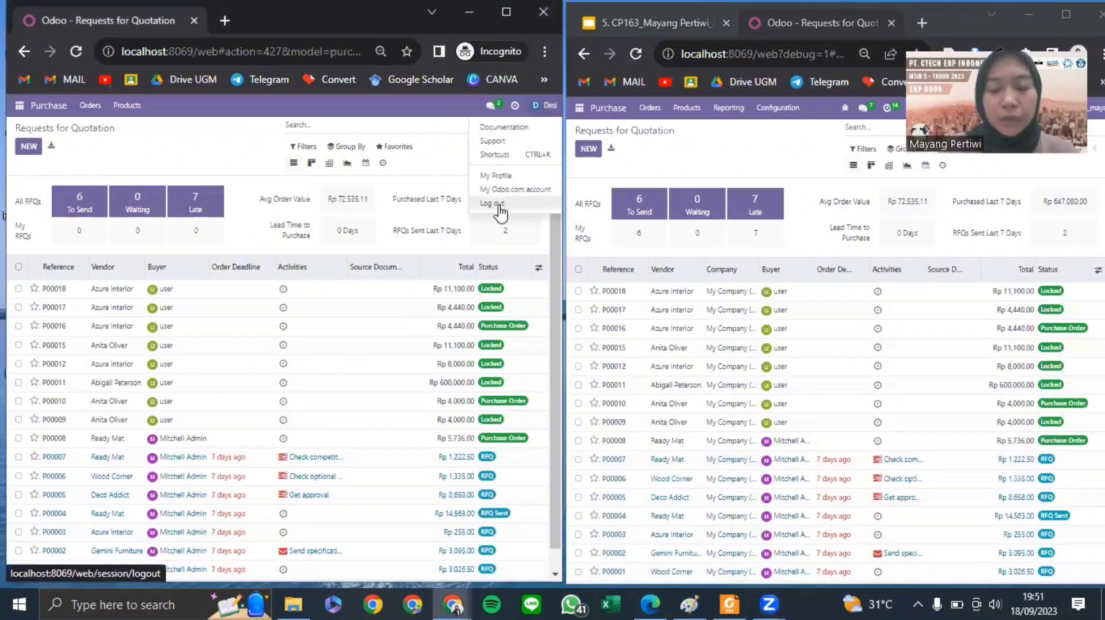
pyautogui.click(493, 204)
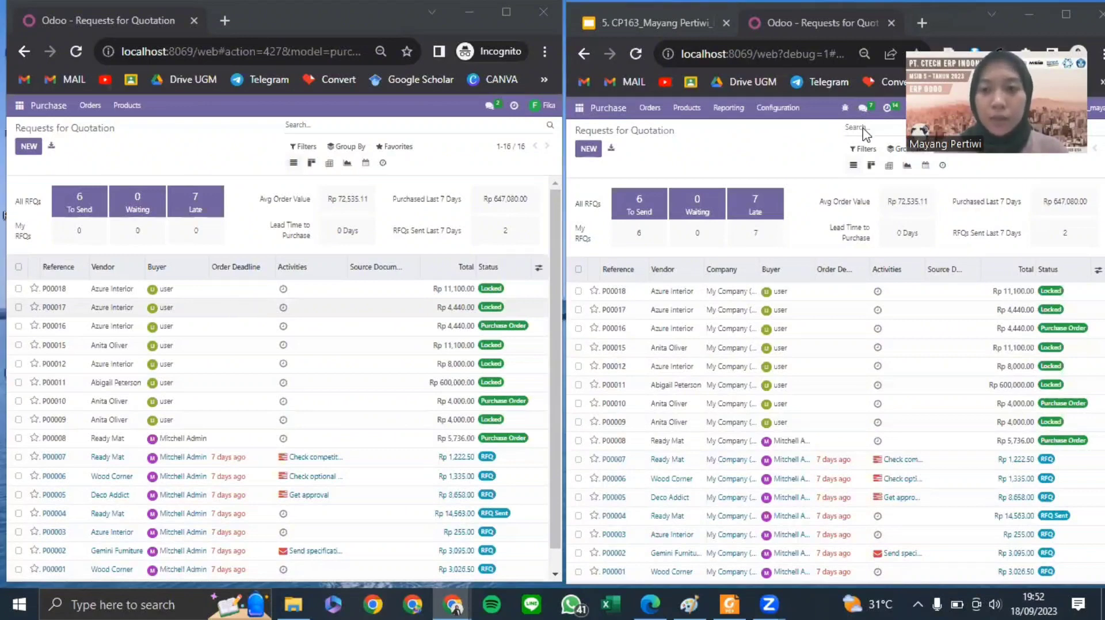
# - Maximize the admin window and go to Settings > Users & Companies > Groups
pyautogui.click(1066, 14)
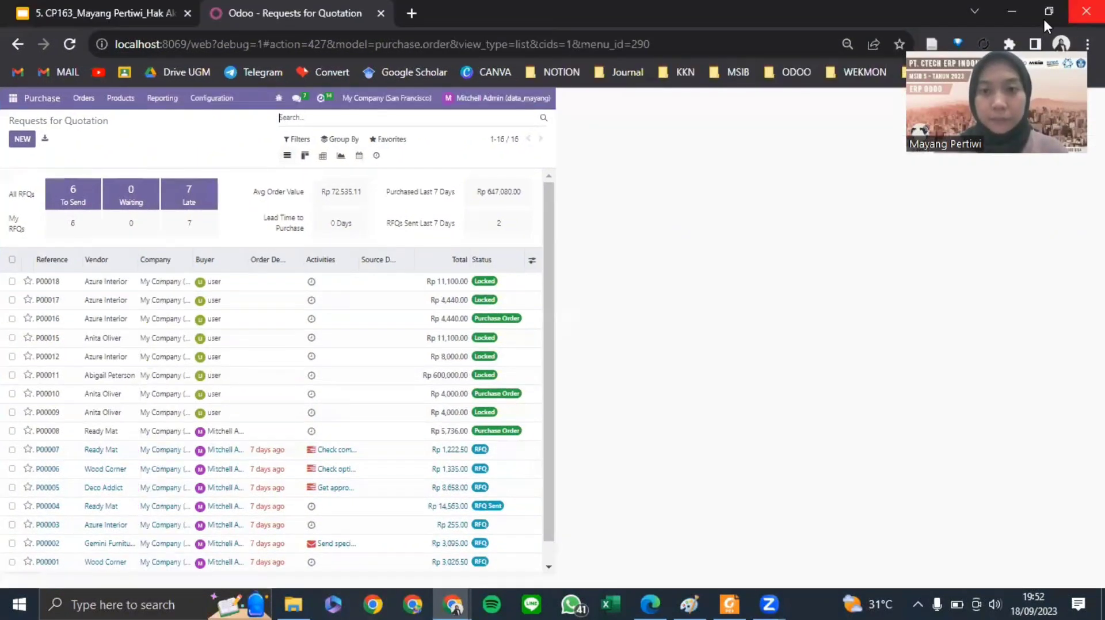
pyautogui.click(12, 98)
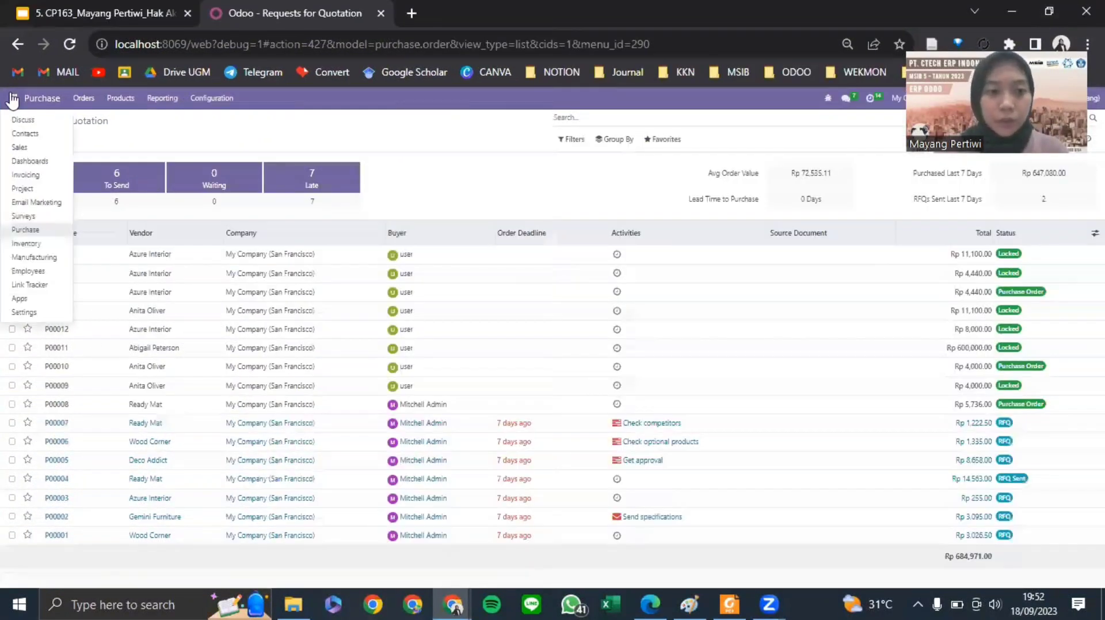
pyautogui.click(38, 314)
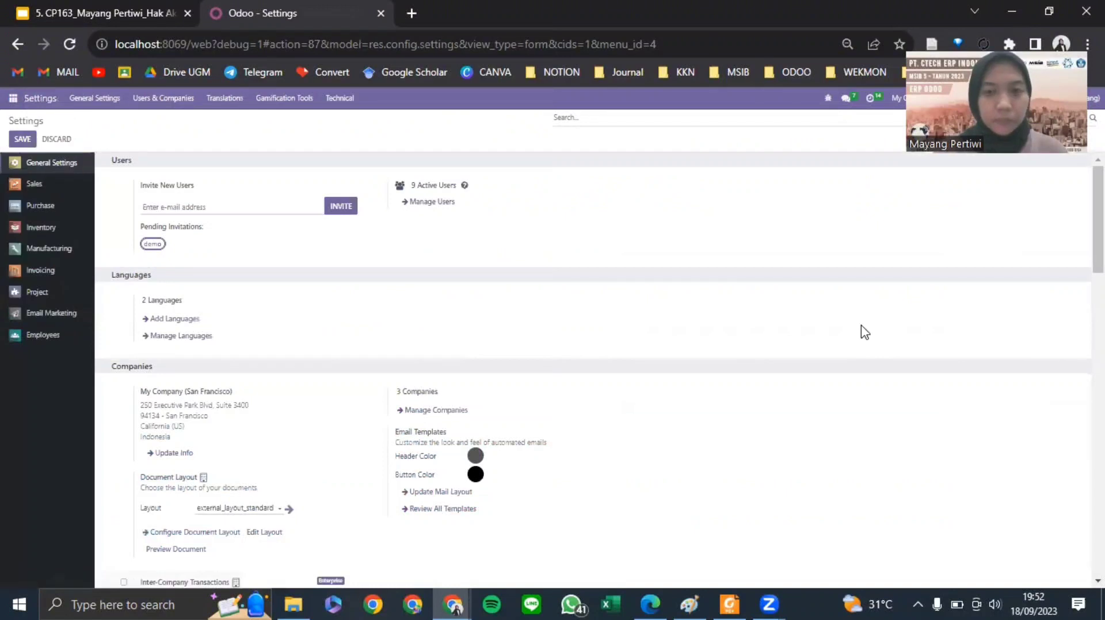
pyautogui.click(154, 107)
pyautogui.click(150, 123)
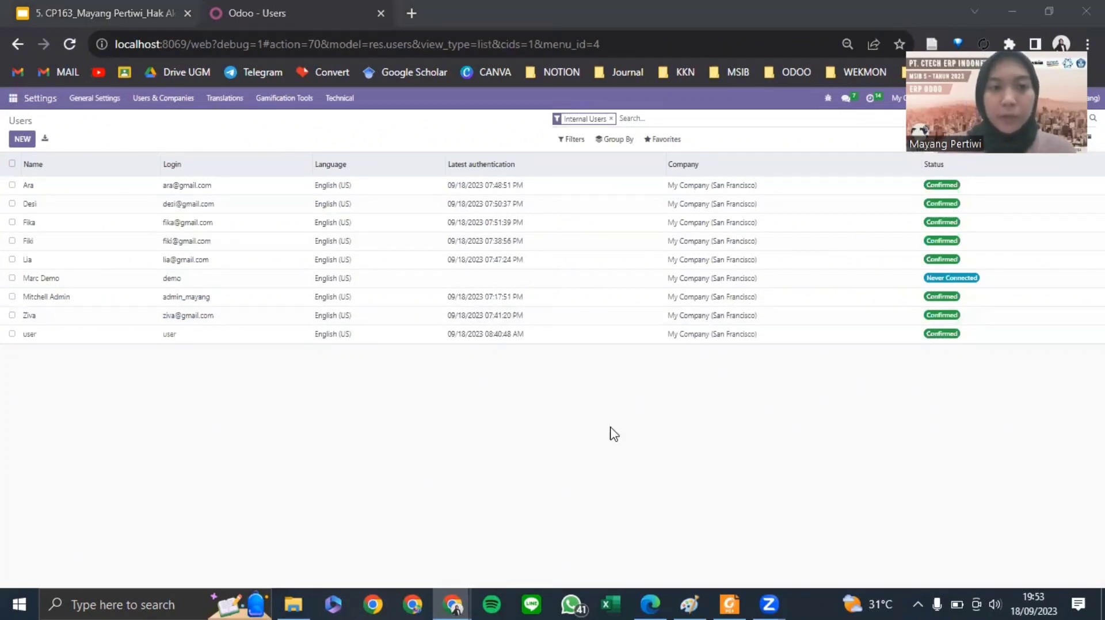
pyautogui.click(173, 99)
pyautogui.click(155, 137)
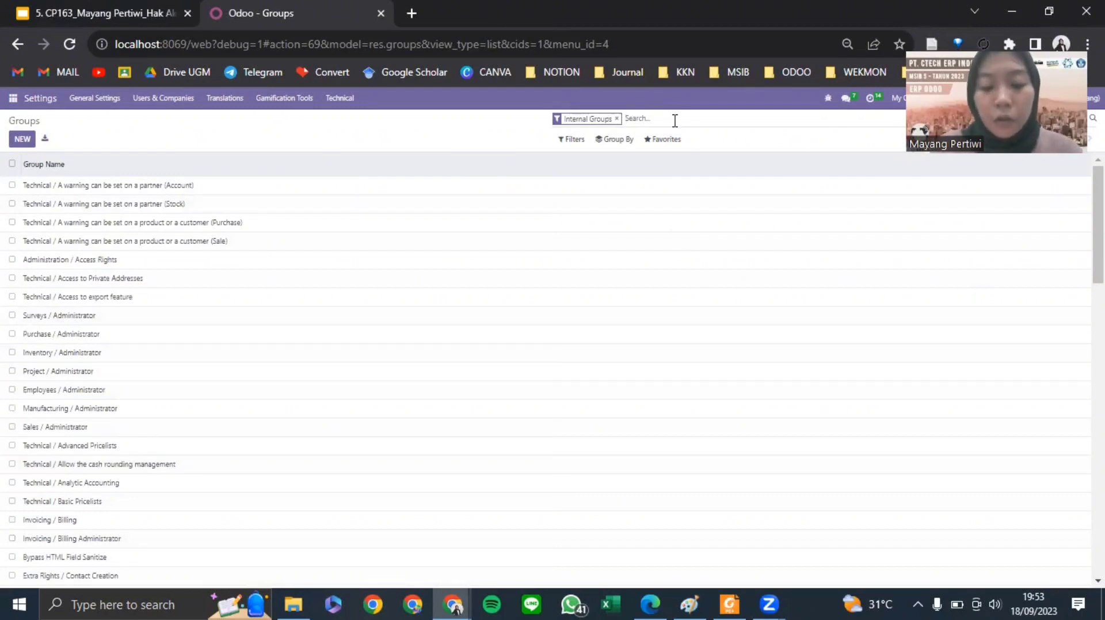
# - Filter the groups by 'purchase' and open the Purchase / Administrator group
pyautogui.write('purchase')
pyautogui.click(643, 138)
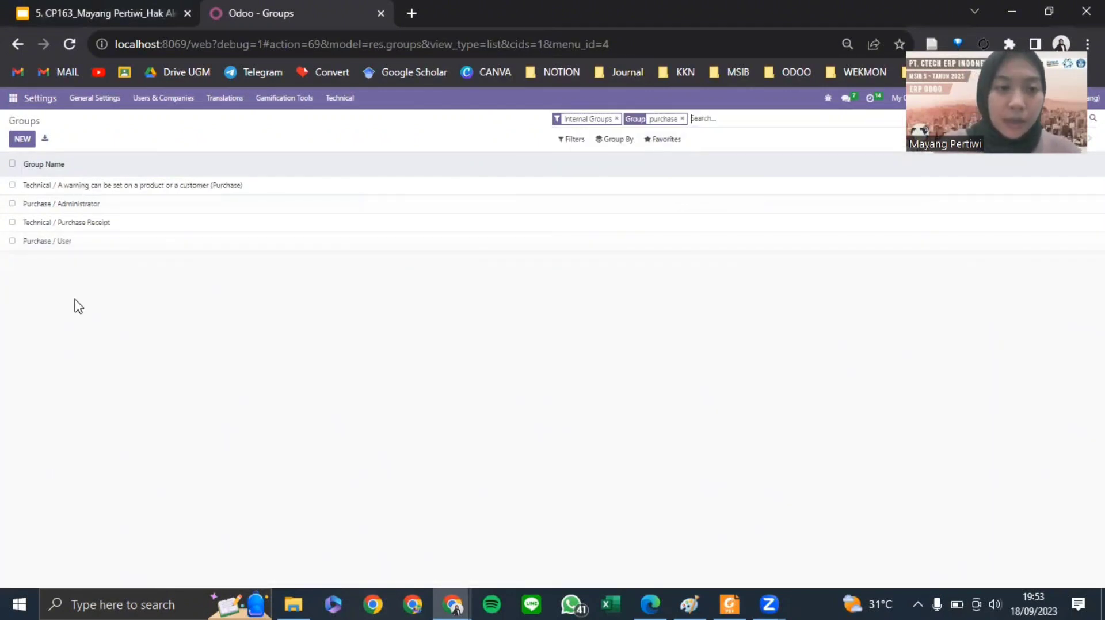
pyautogui.click(61, 211)
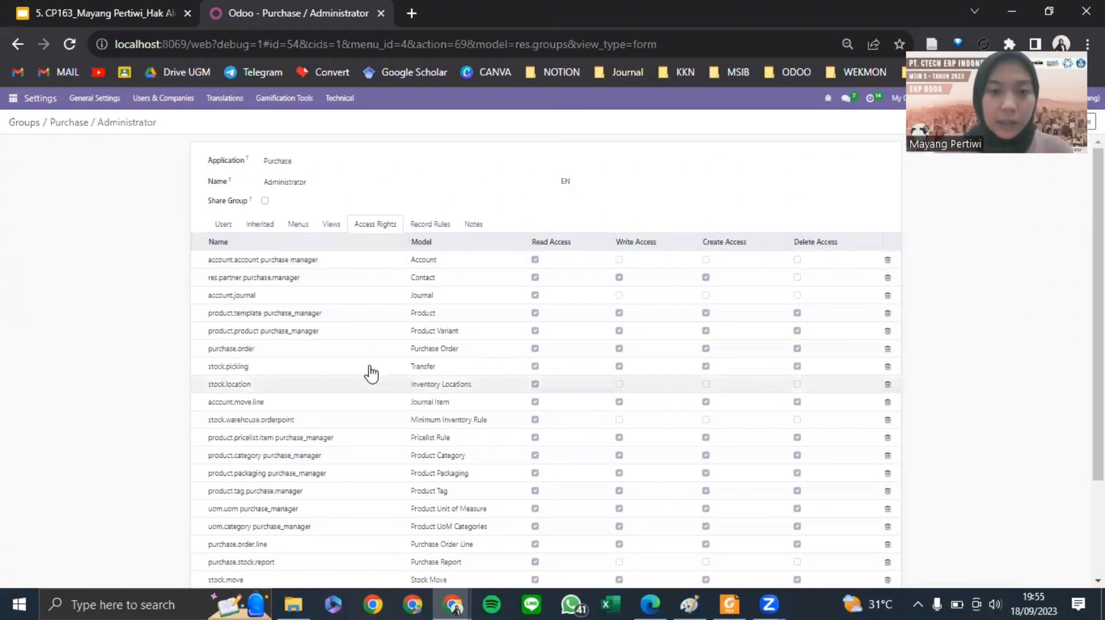
# - Scan the Purchase / Administrator access rights table, then return to the purchase groups list
pyautogui.scroll(-2, 367, 374)
pyautogui.scroll(3, 362, 311)
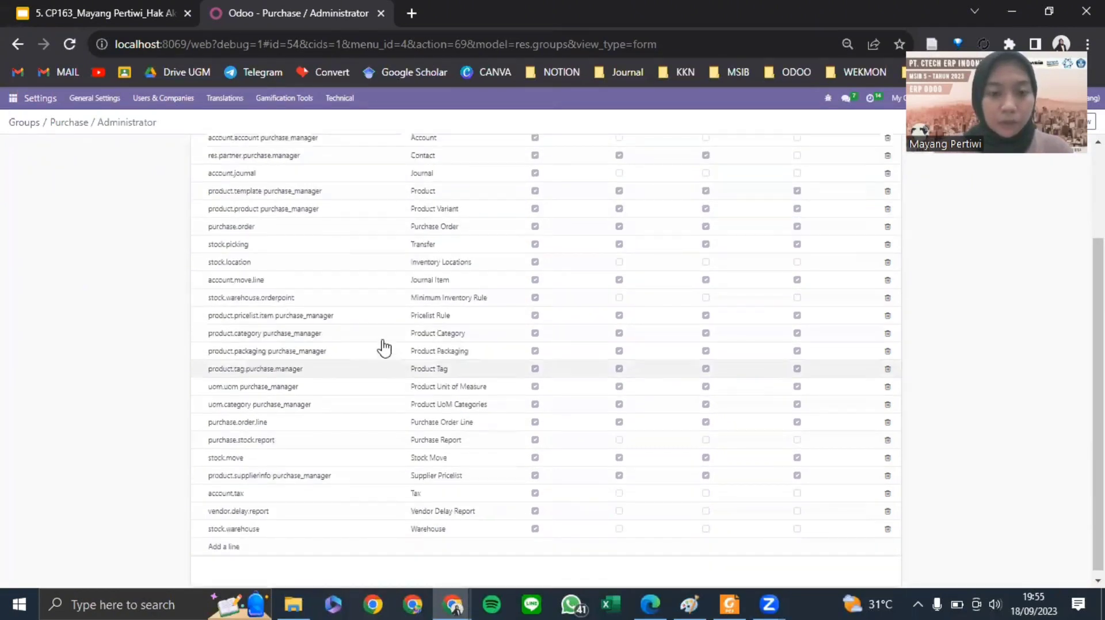
pyautogui.scroll(-3, 555, 296)
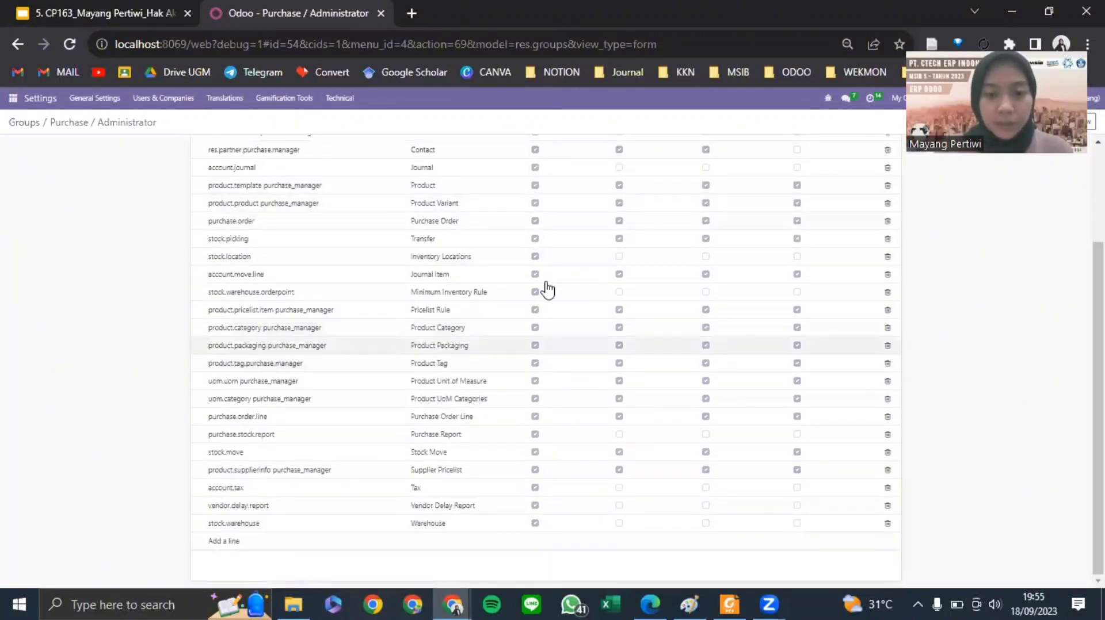
pyautogui.scroll(3, 547, 270)
pyautogui.scroll(-3, 535, 368)
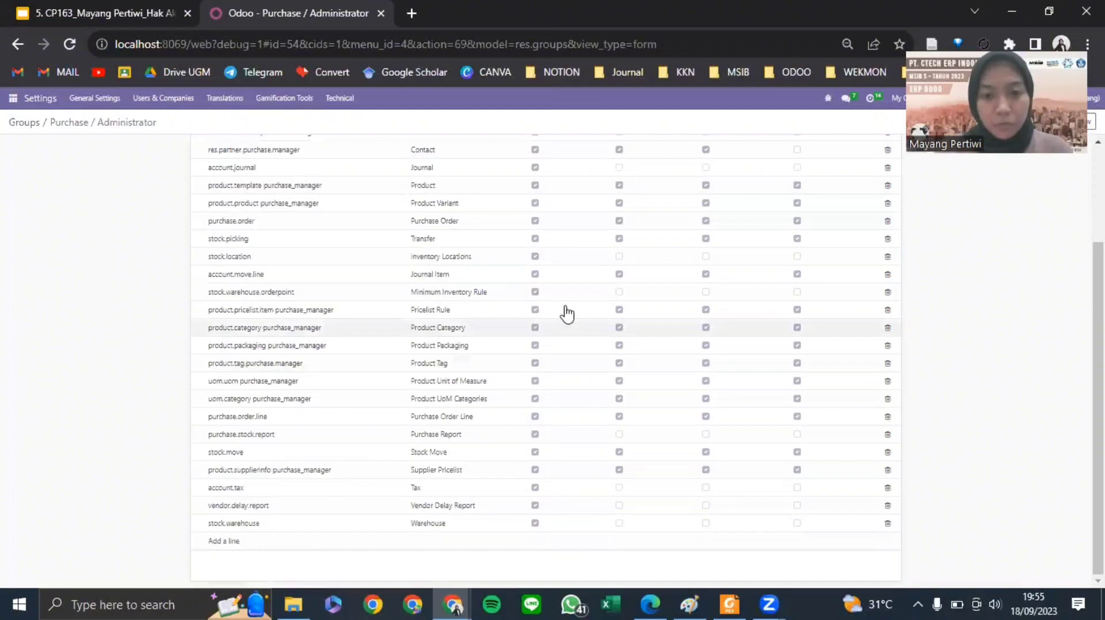
pyautogui.scroll(3, 749, 318)
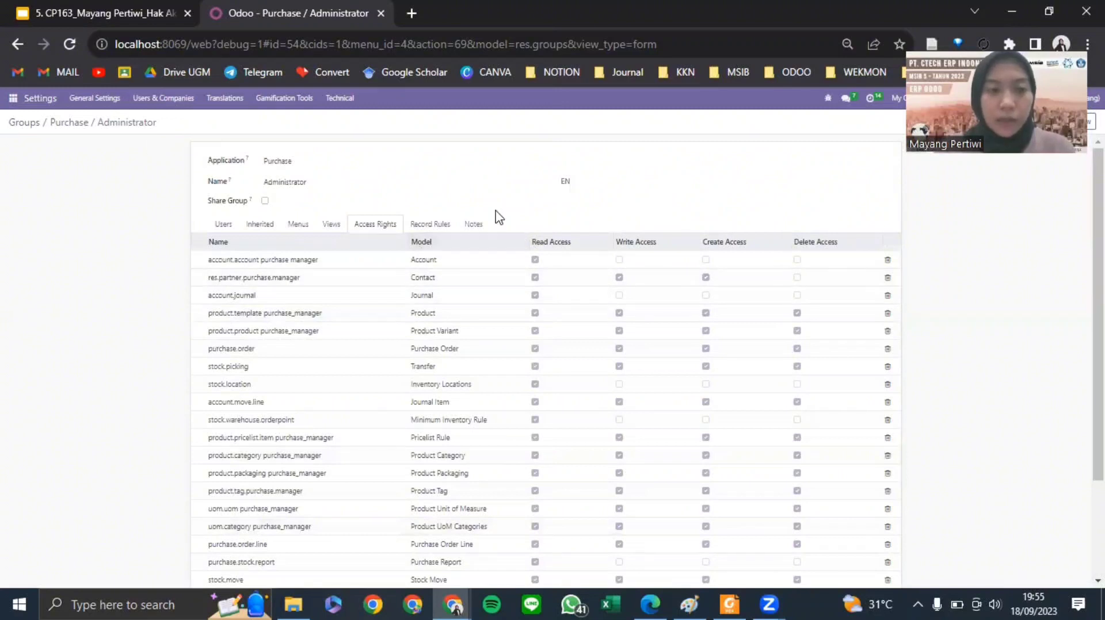
pyautogui.click(34, 122)
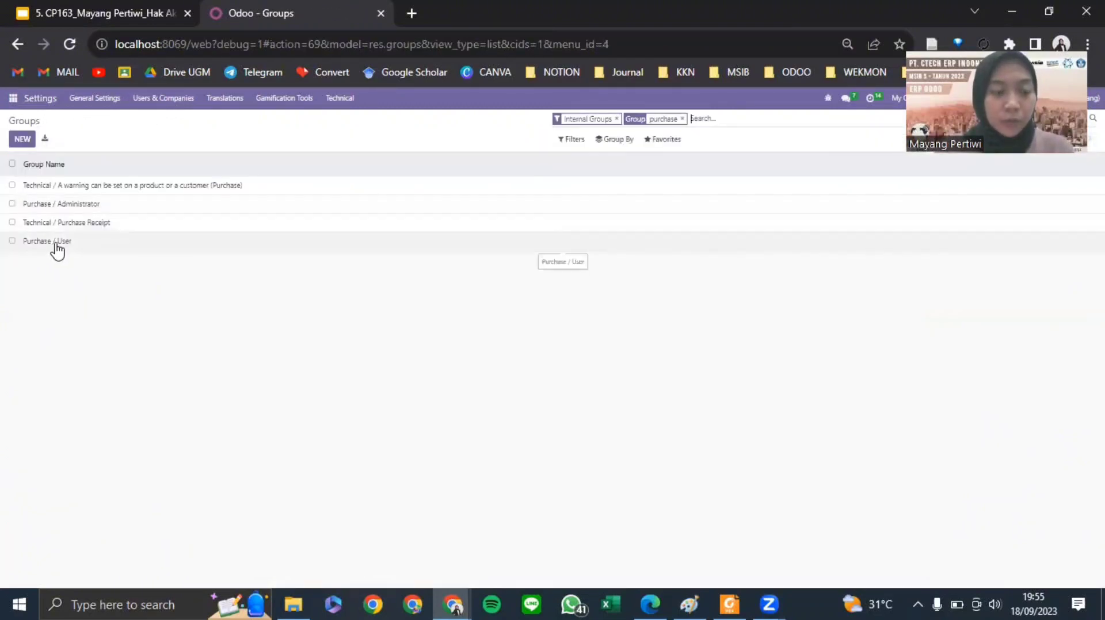
pyautogui.click(58, 244)
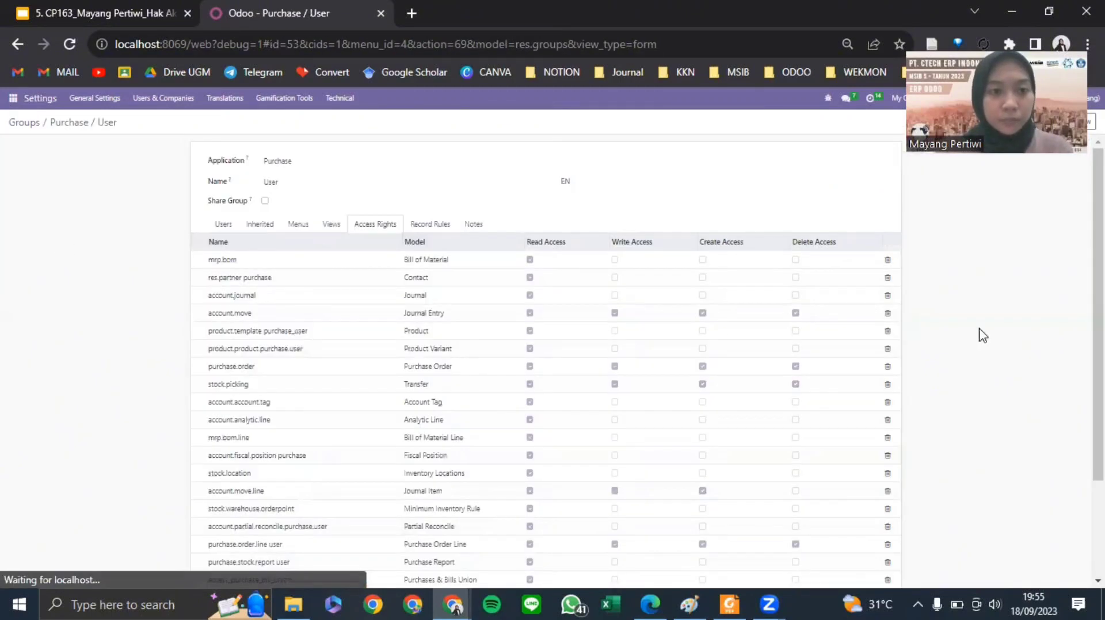
pyautogui.click(225, 224)
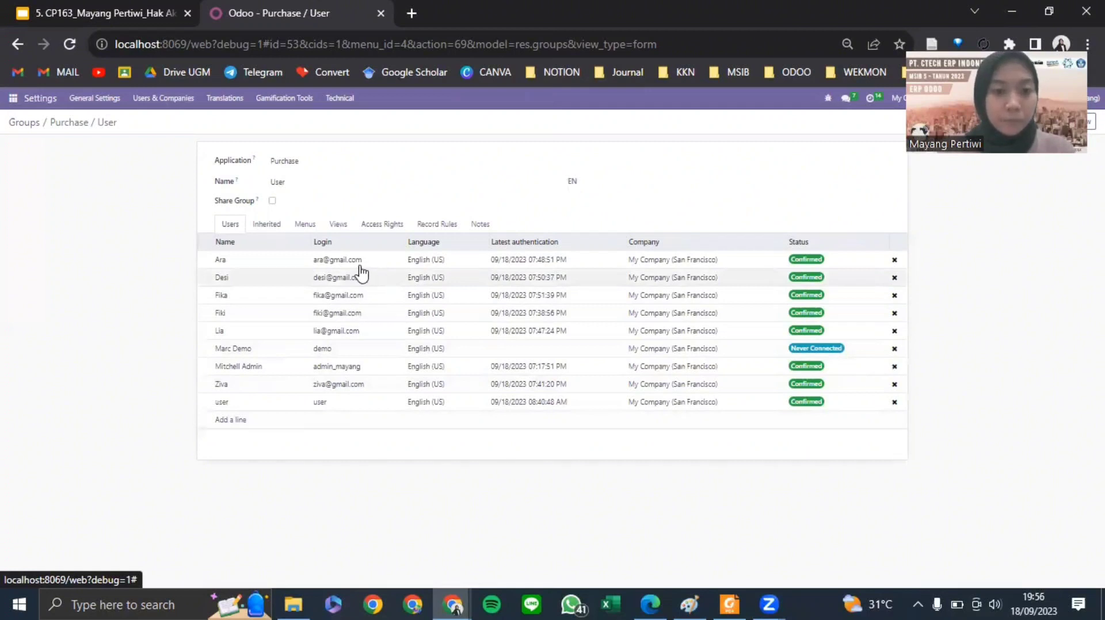
pyautogui.click(385, 229)
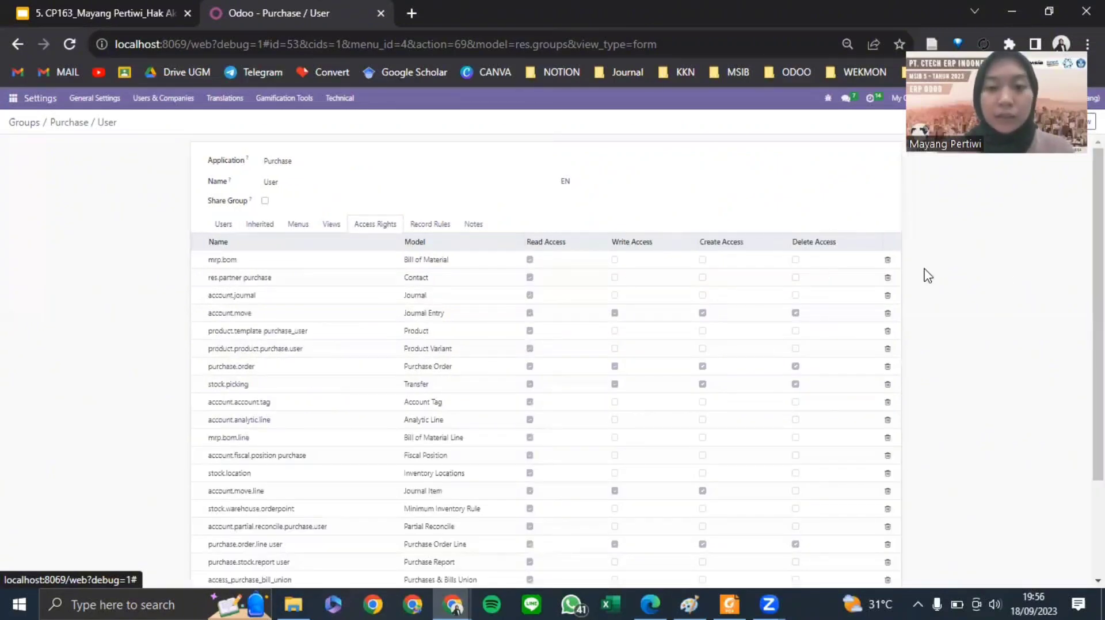
pyautogui.scroll(-3, 468, 308)
pyautogui.scroll(2, 446, 296)
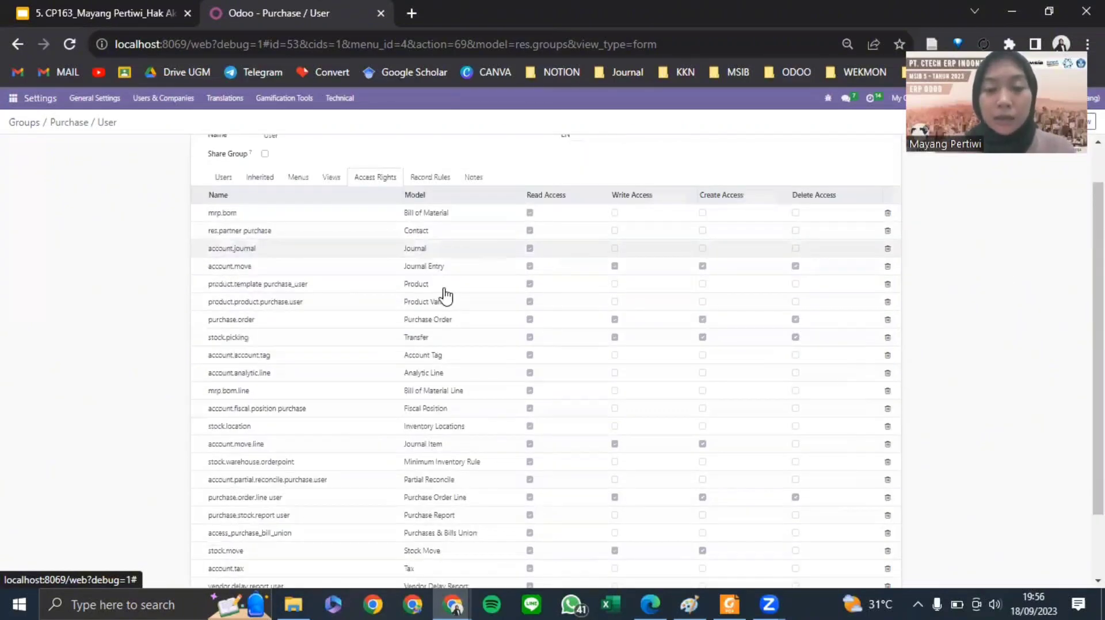
pyautogui.scroll(2, 510, 305)
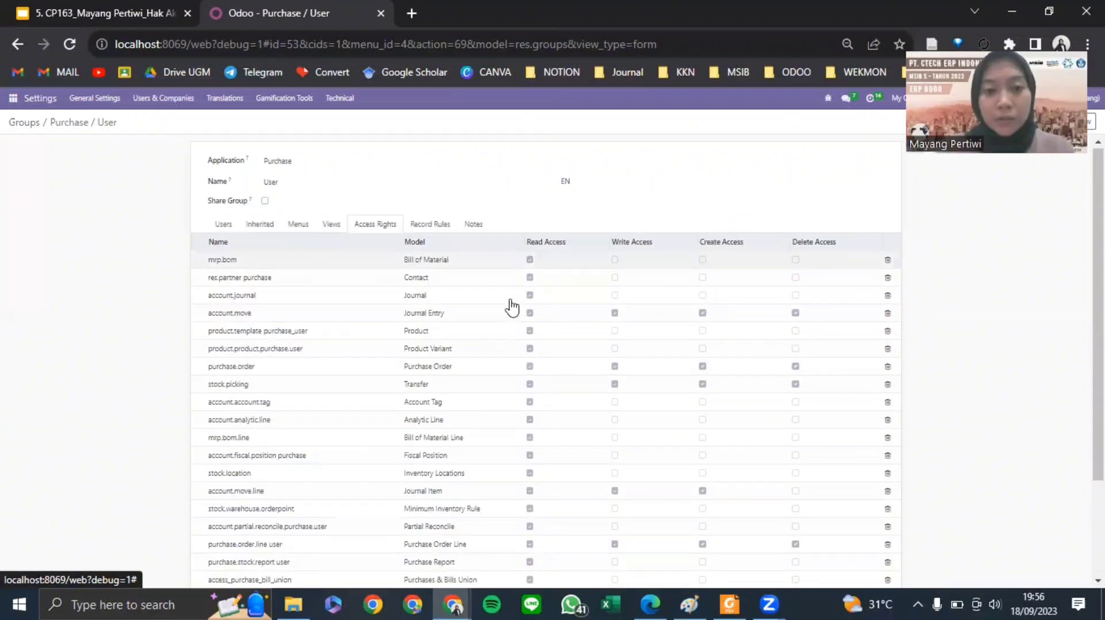
pyautogui.scroll(-3, 576, 275)
pyautogui.scroll(-2, 576, 275)
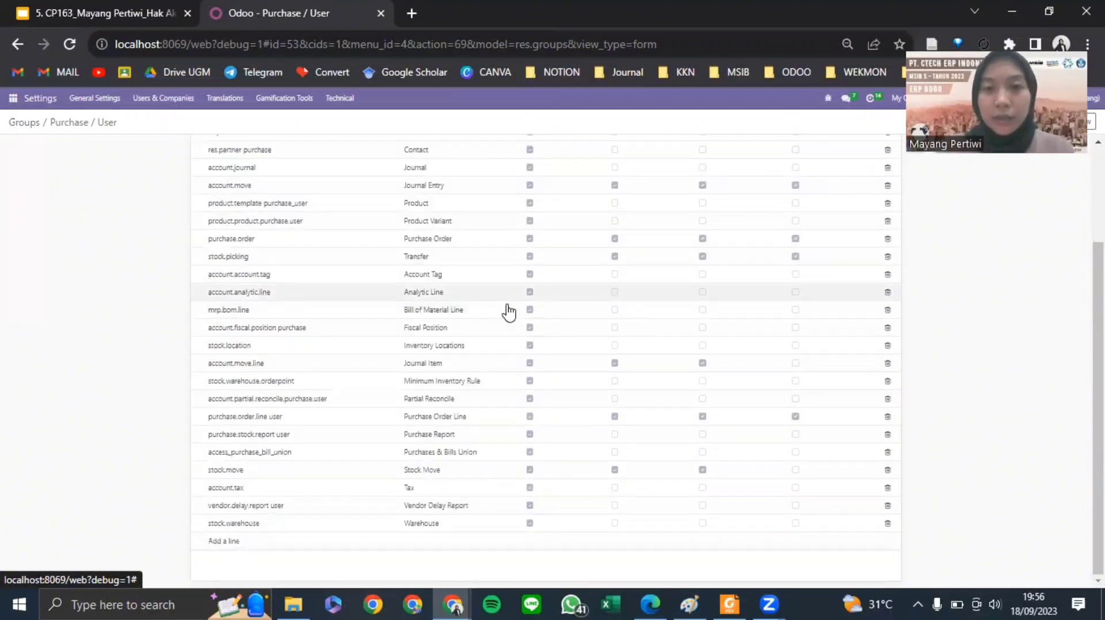
pyautogui.scroll(5, 717, 293)
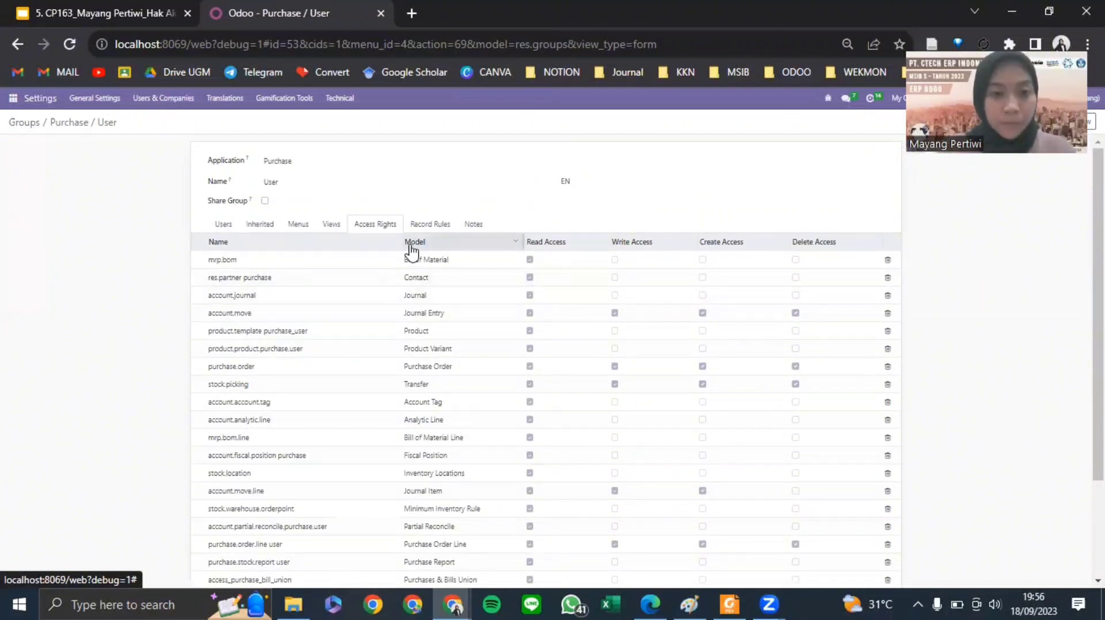
pyautogui.scroll(-3, 509, 302)
pyautogui.scroll(3, 521, 325)
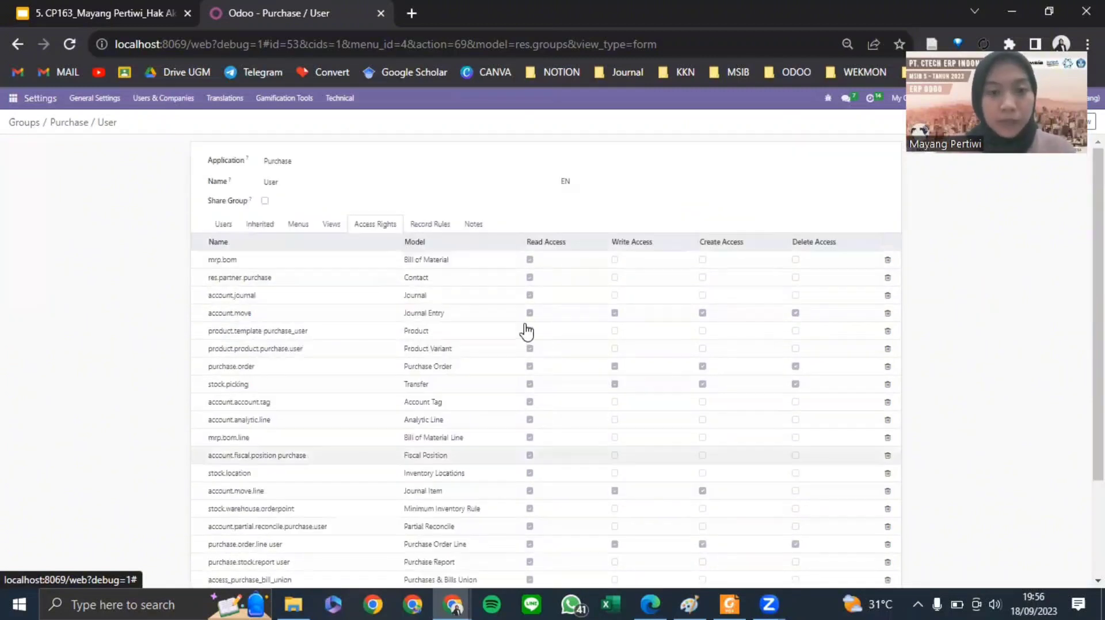
pyautogui.click(433, 226)
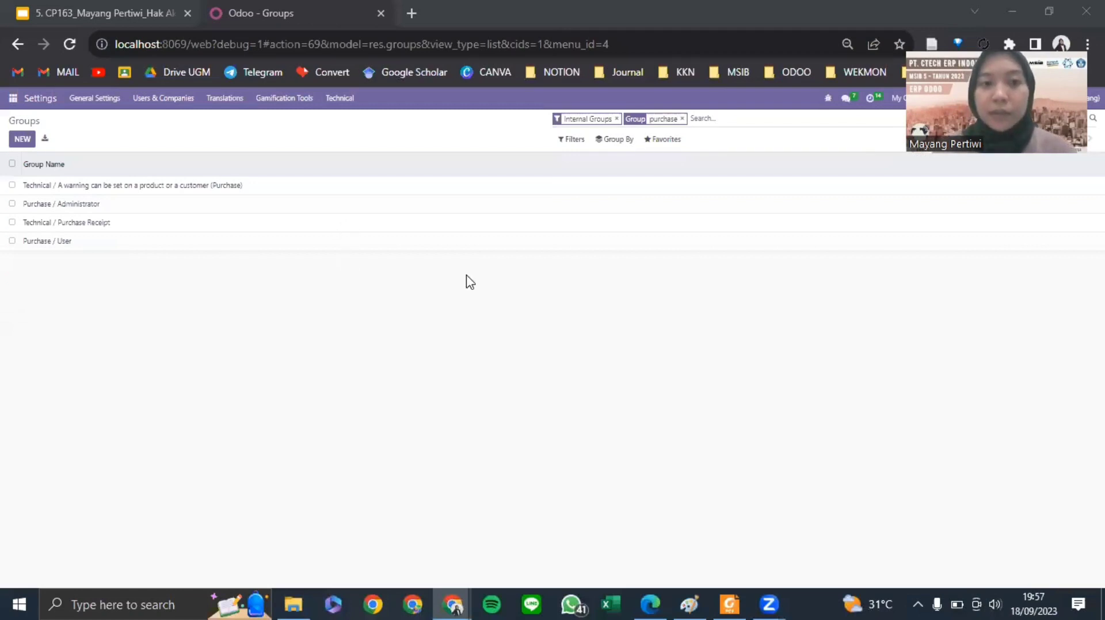
# - Go through the Users list back to the complete Groups list, clearing the purchase filter
pyautogui.click(157, 102)
pyautogui.click(151, 121)
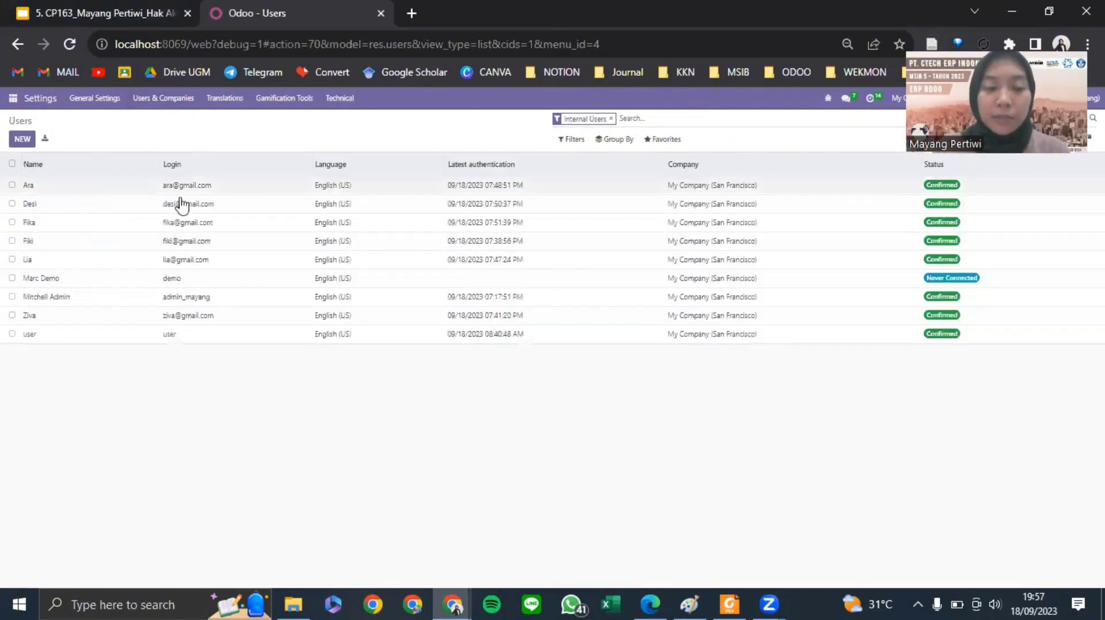
pyautogui.click(160, 105)
pyautogui.click(149, 134)
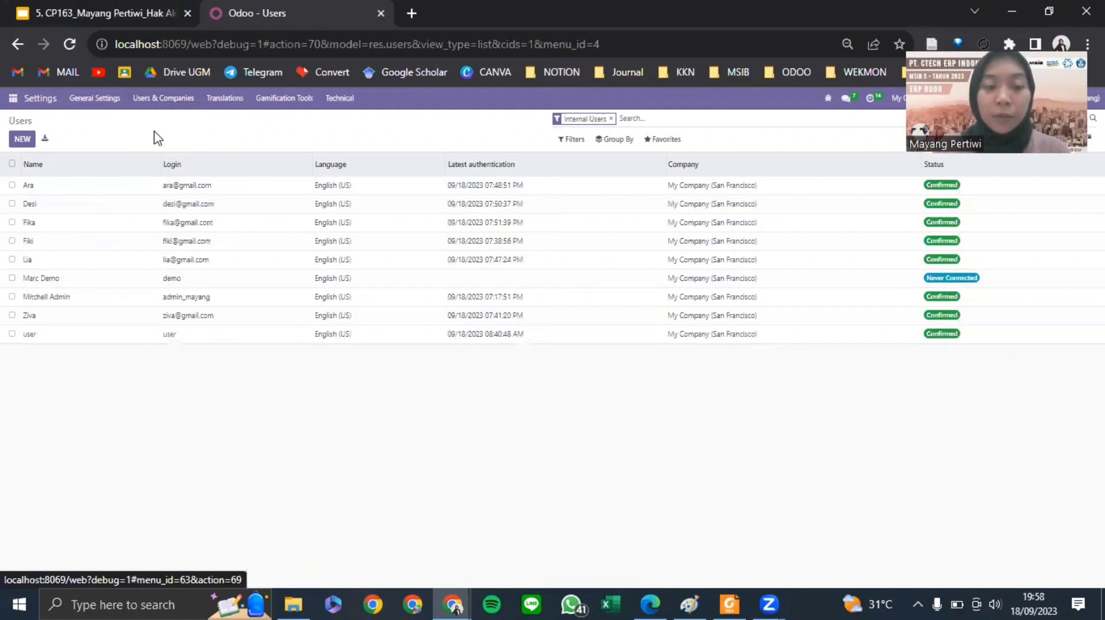